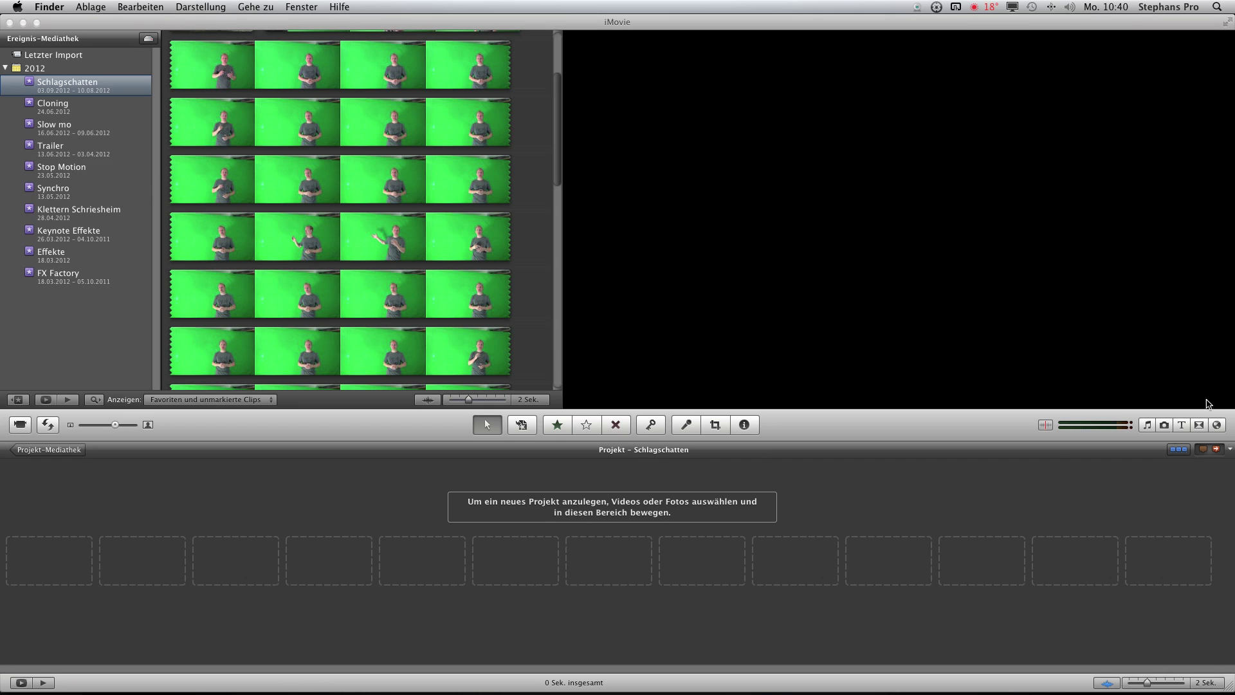
Add two 4:00 Organisch paper-texture backgrounds from Maps and Backgrounds to the project, one after another
{"action": "left_click", "coordinate": [1217, 425]}
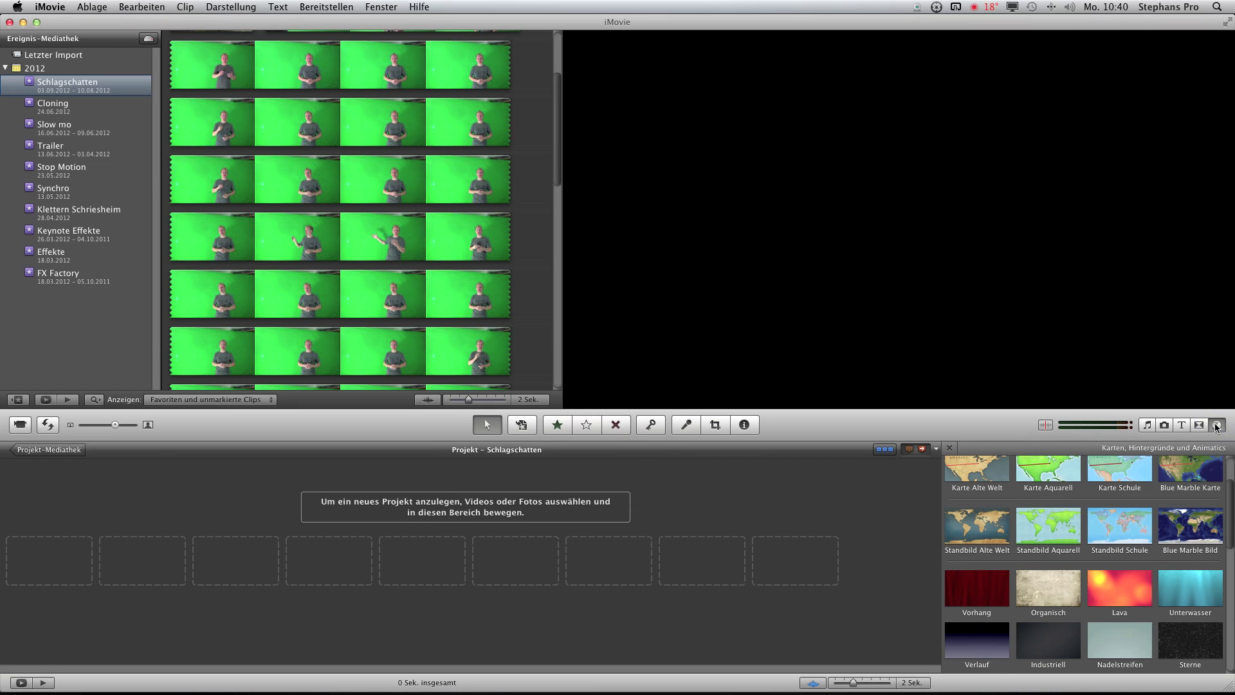
{"action": "left_click_drag", "start_coordinate": [1061, 591], "coordinate": [218, 570]}
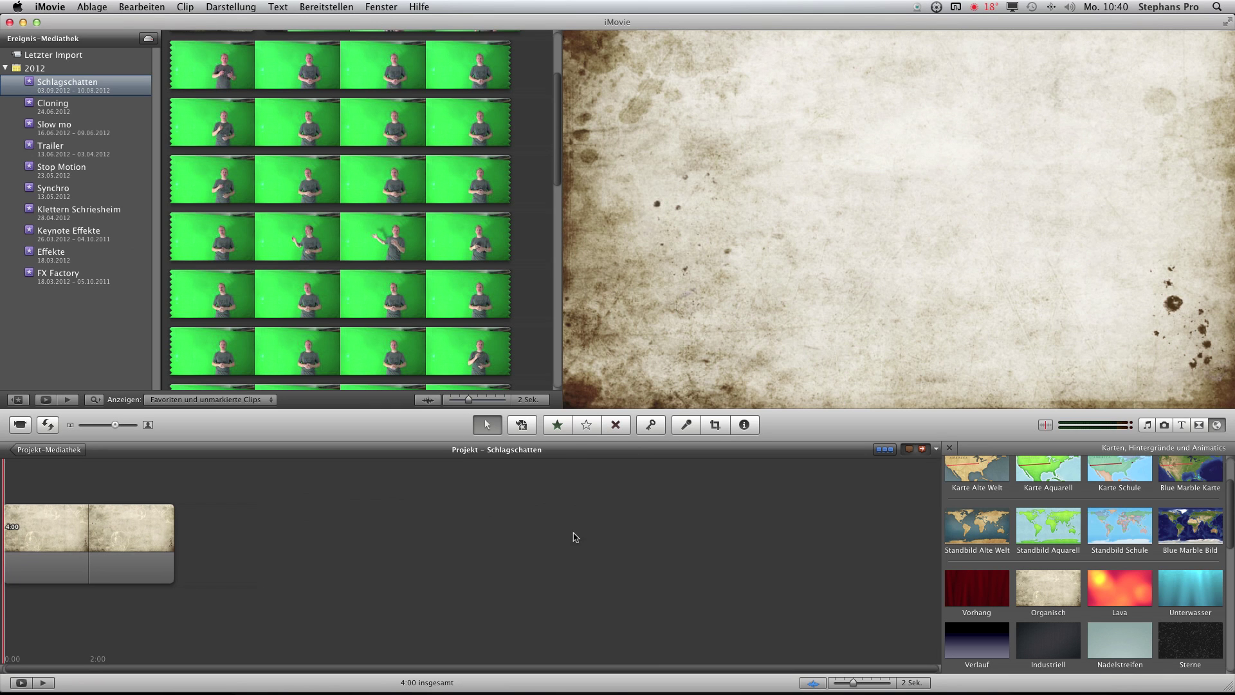
{"action": "left_click", "coordinate": [950, 449]}
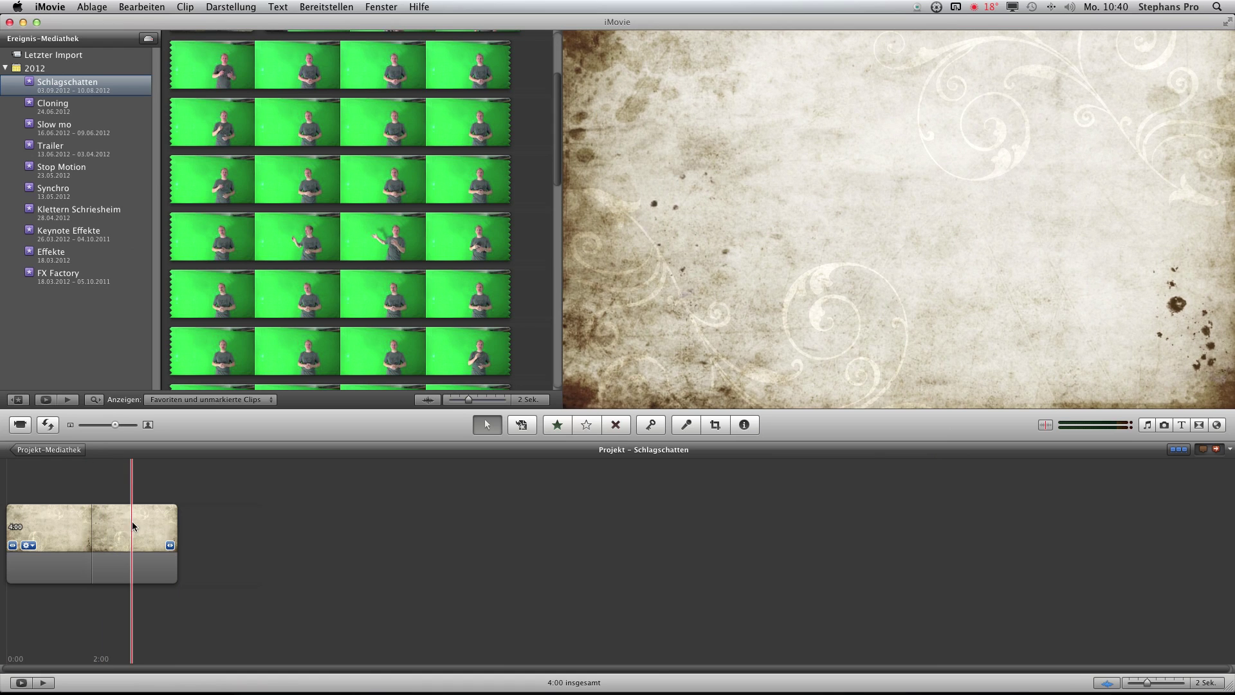
{"action": "left_click", "coordinate": [1216, 425]}
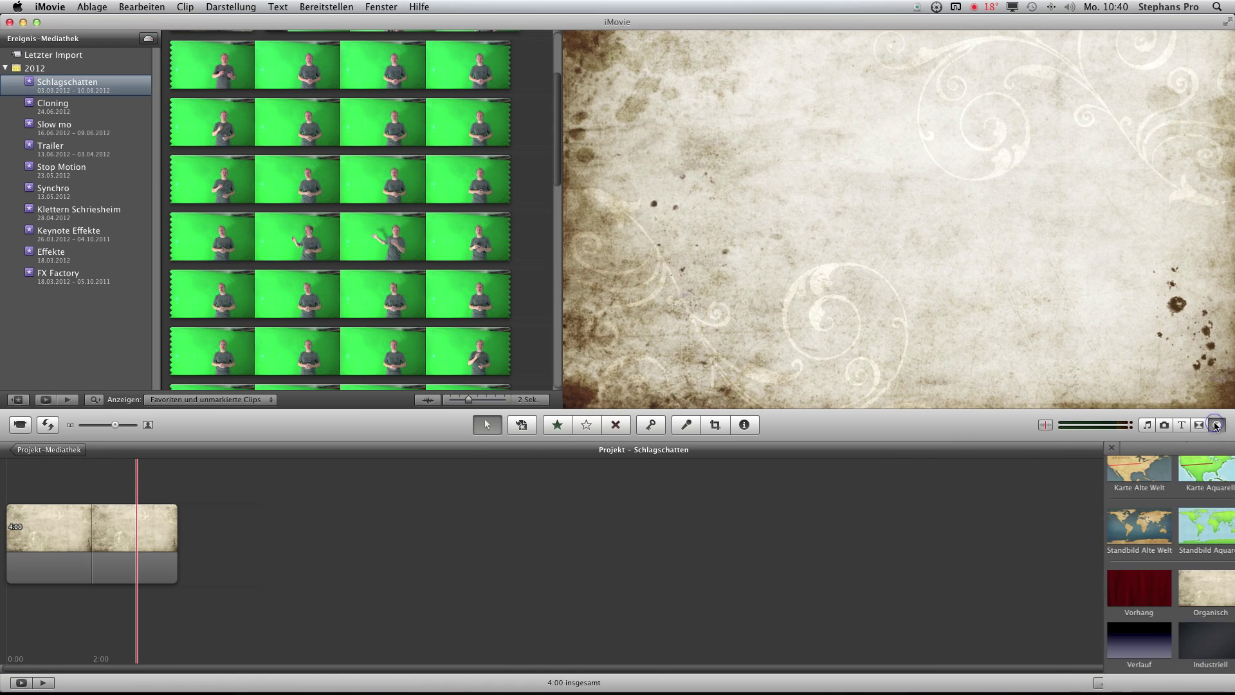
{"action": "left_click_drag", "start_coordinate": [1049, 593], "coordinate": [300, 585]}
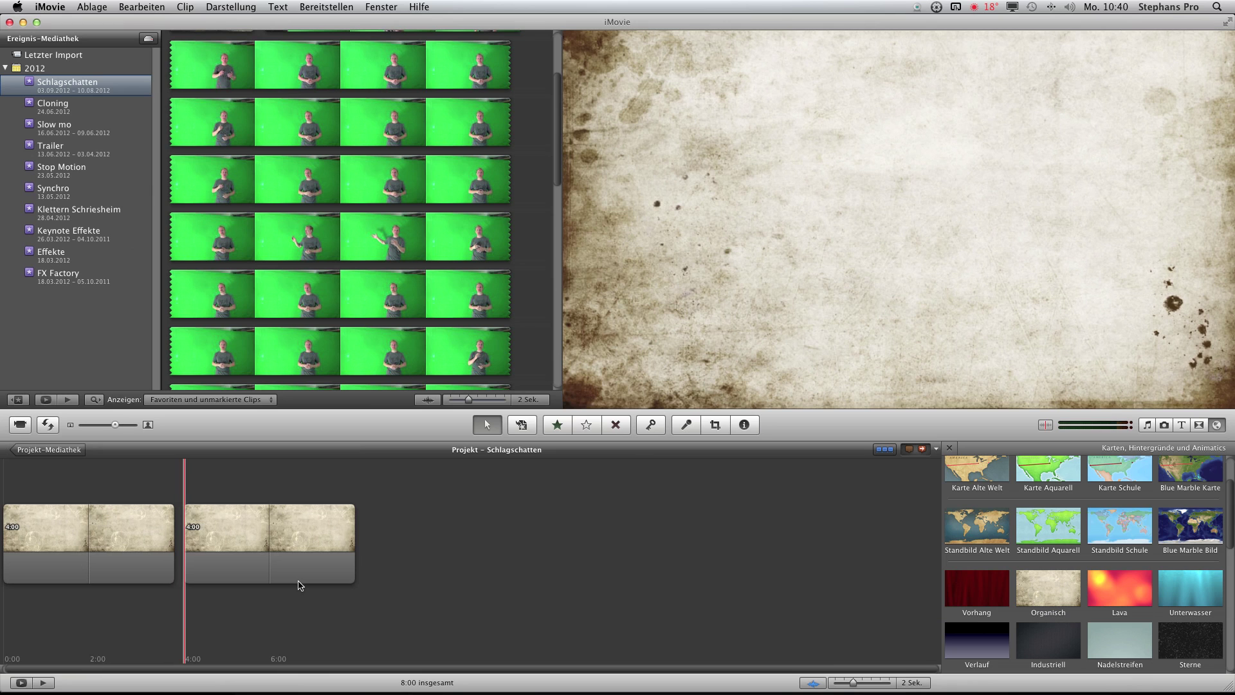
{"action": "left_click", "coordinate": [951, 448]}
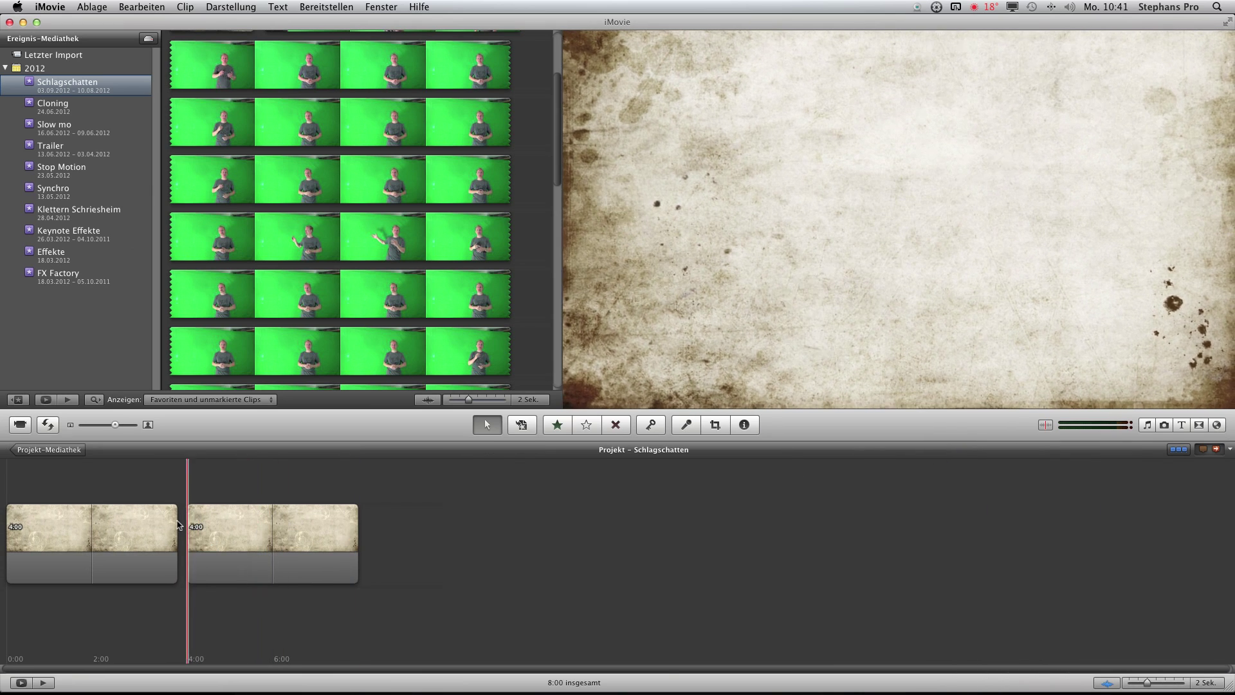
Key a marked range of presenter footage as Greenscreen over the first paper background at the project start
{"action": "scroll", "coordinate": [346, 288], "scroll_direction": "down", "scroll_amount": 5}
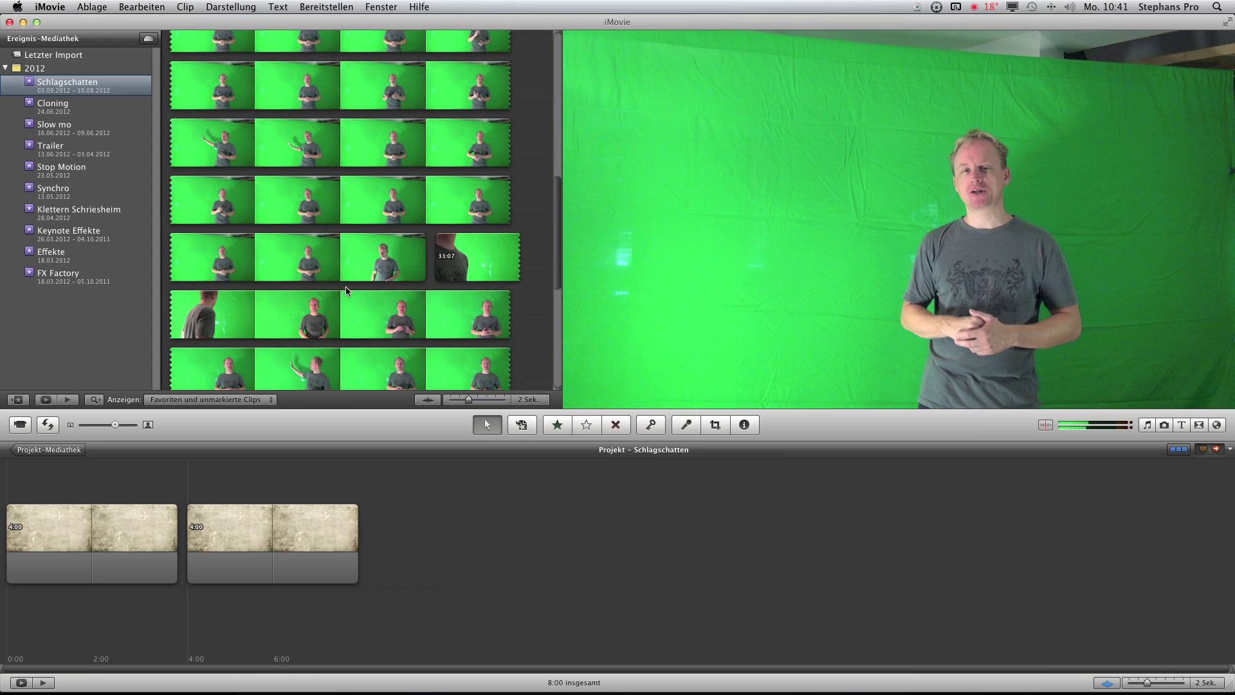
{"action": "scroll", "coordinate": [302, 270], "scroll_direction": "down", "scroll_amount": 3}
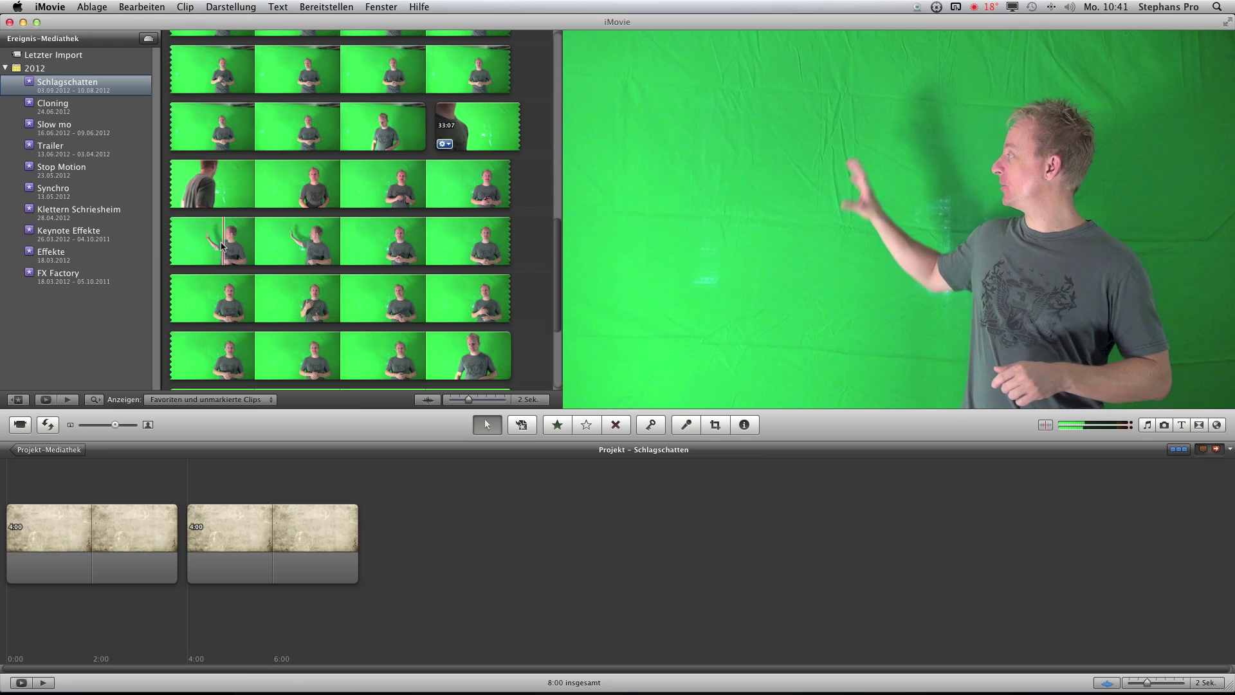
{"action": "left_click_drag", "start_coordinate": [221, 242], "coordinate": [470, 251]}
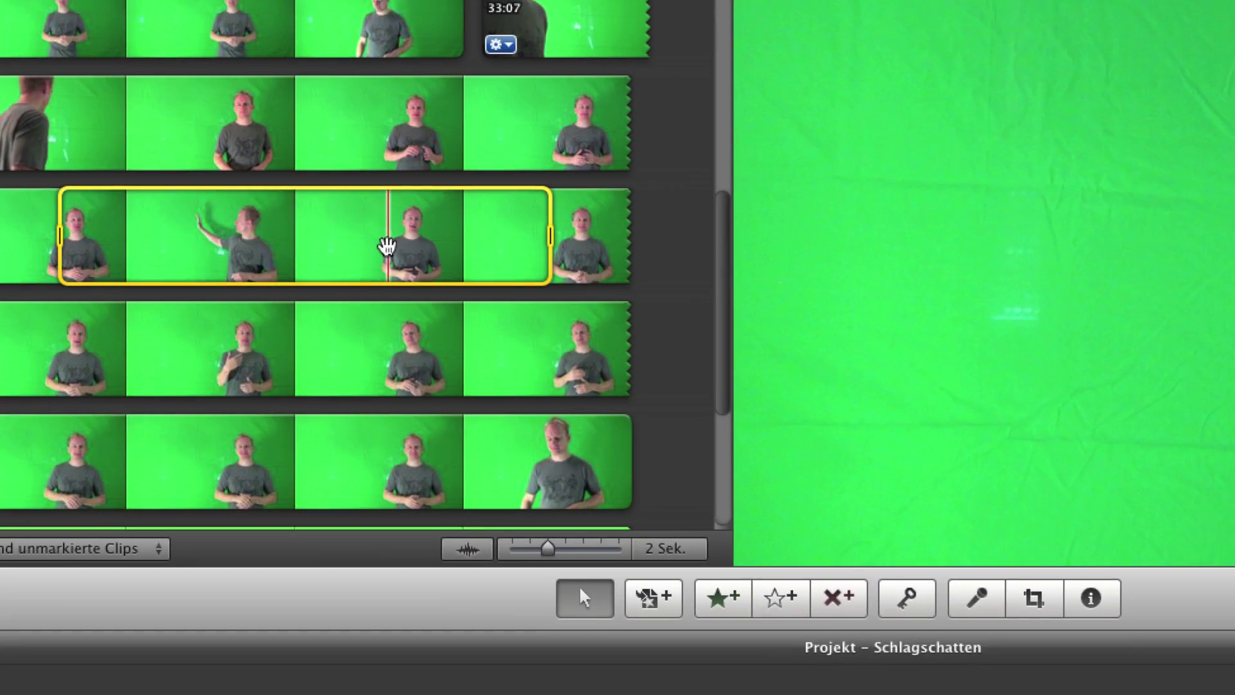
{"action": "left_click_drag", "start_coordinate": [390, 252], "coordinate": [126, 535]}
{"action": "left_click_drag", "start_coordinate": [69, 598], "coordinate": [68, 599]}
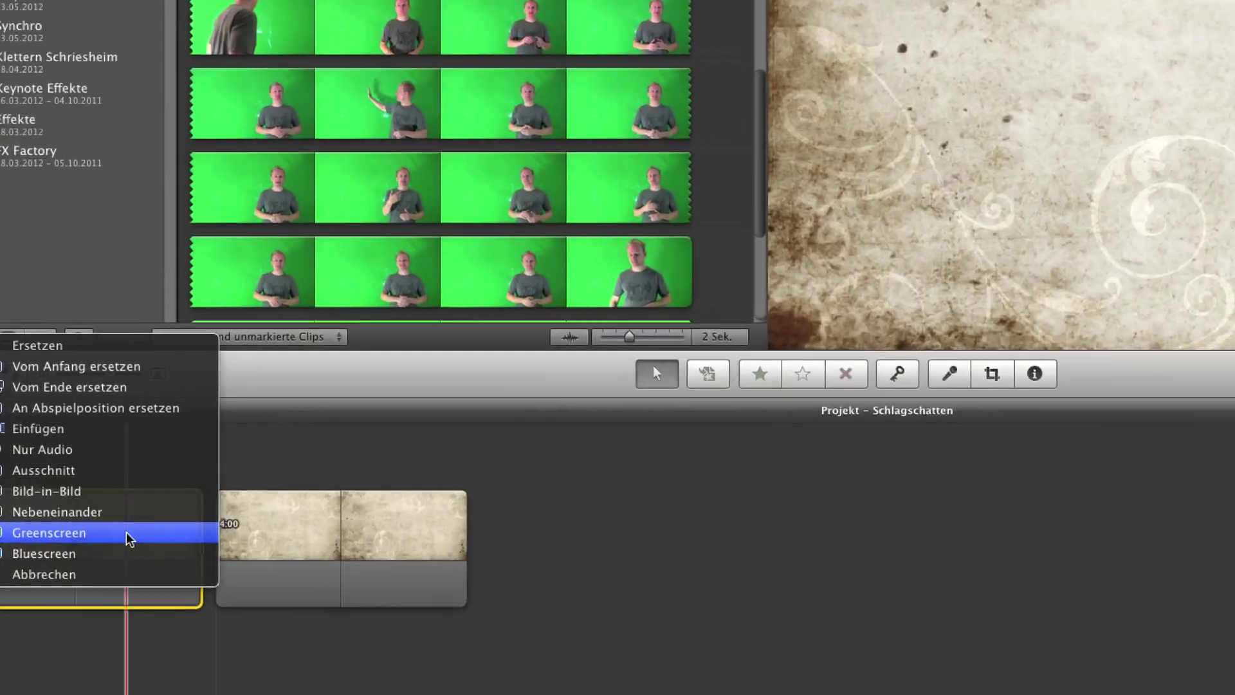
{"action": "left_click", "coordinate": [68, 598]}
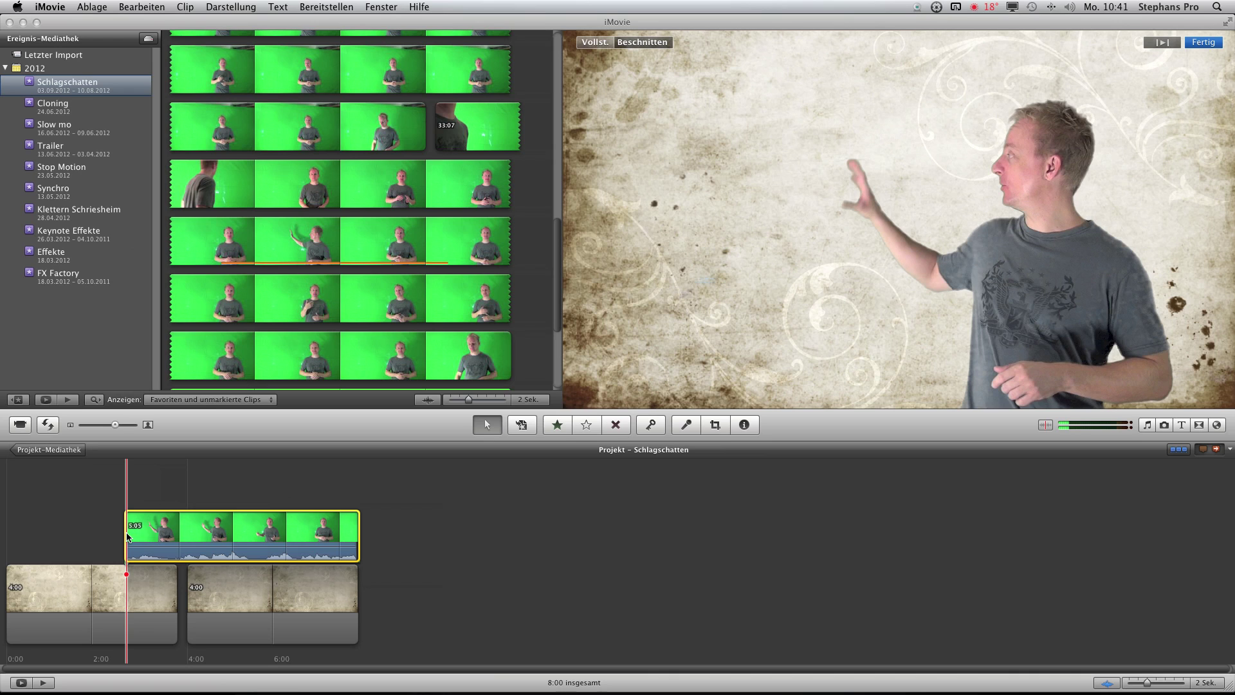
{"action": "left_click_drag", "start_coordinate": [128, 536], "coordinate": [76, 527]}
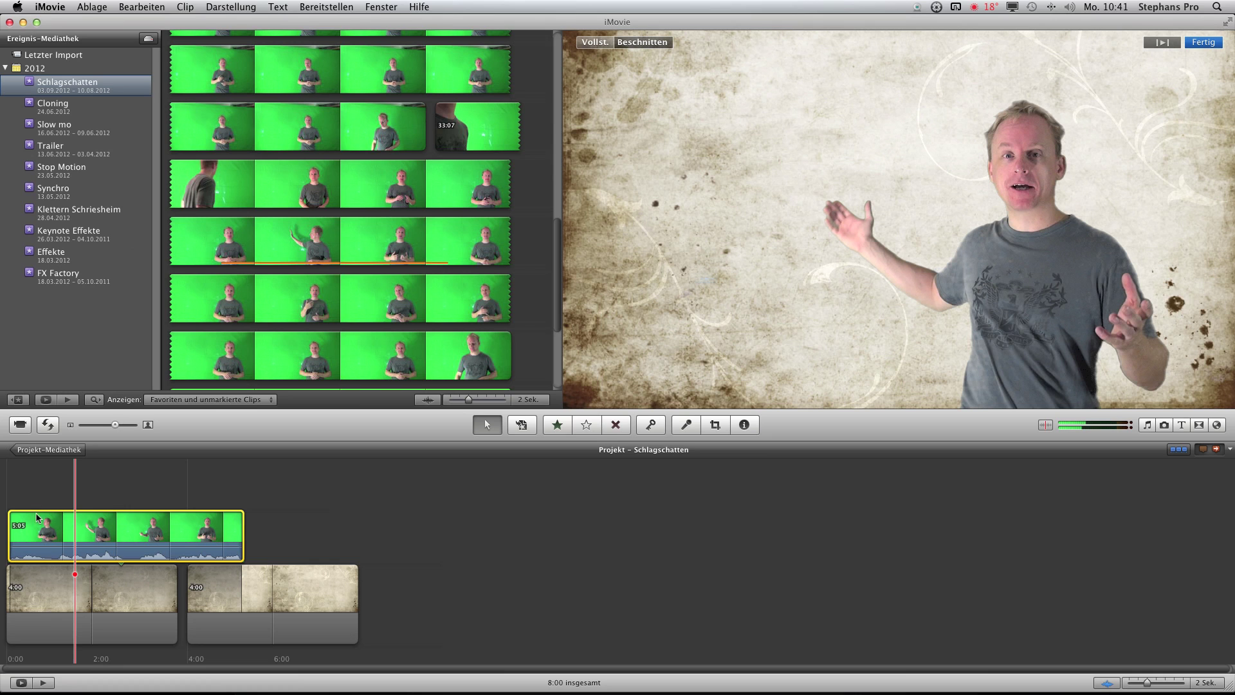
Colour-correct the presenter clip: red 115%, green 98%, blue 125%, exposure slightly up, brightness down
{"action": "double_click", "coordinate": [123, 535]}
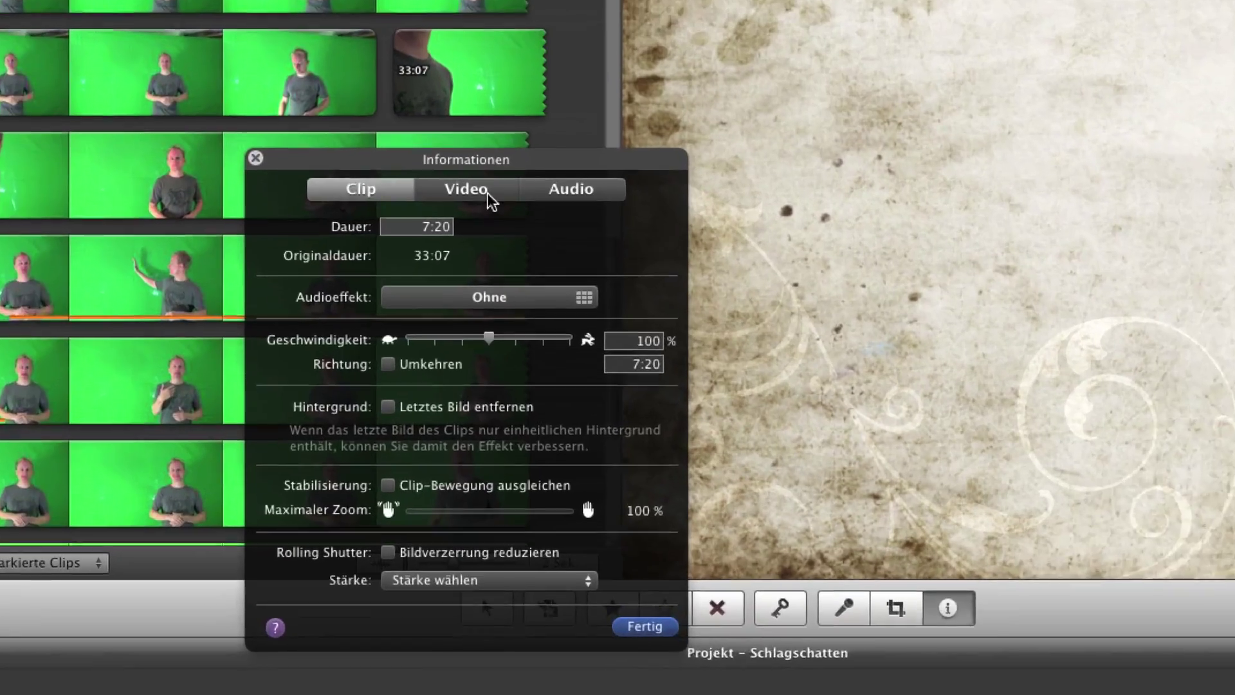
{"action": "left_click", "coordinate": [480, 191]}
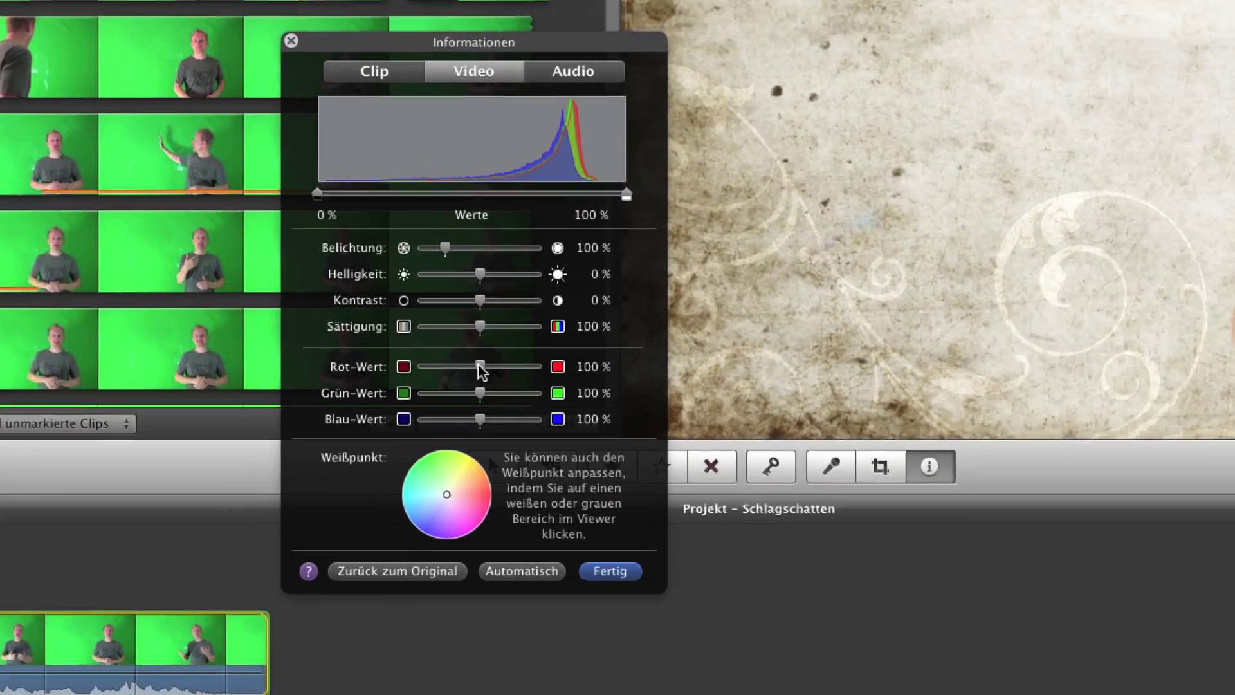
{"action": "left_click_drag", "start_coordinate": [479, 370], "coordinate": [471, 368]}
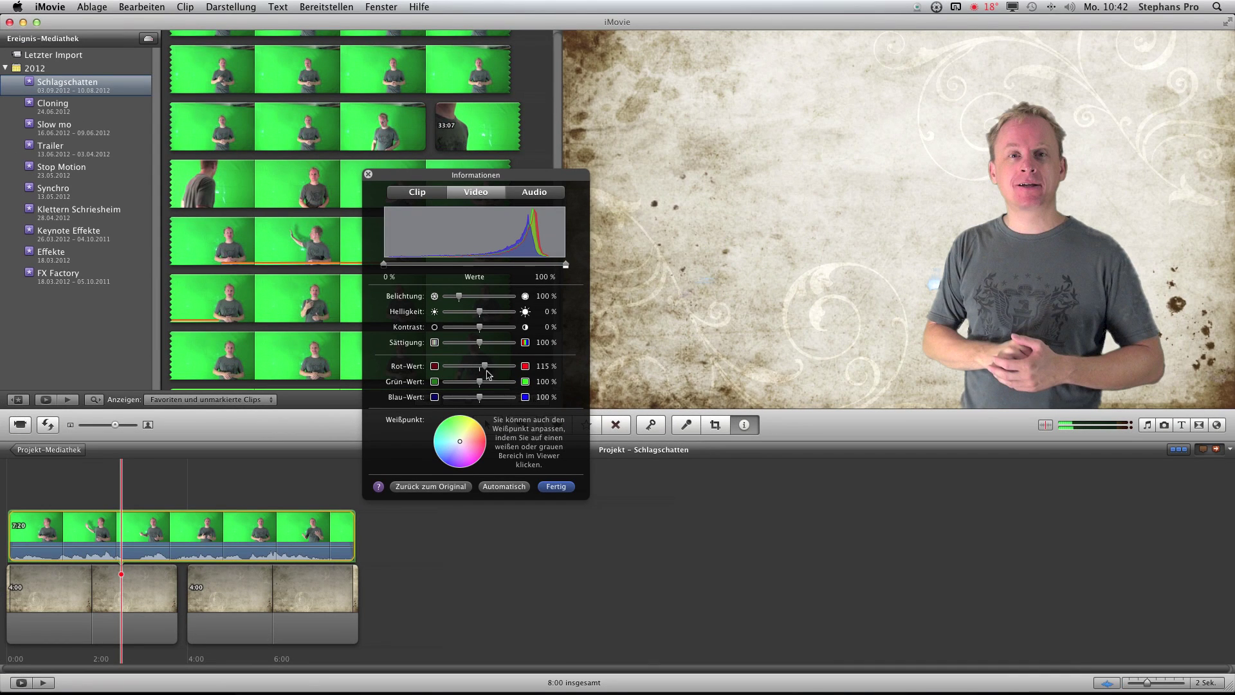
{"action": "left_click_drag", "start_coordinate": [481, 384], "coordinate": [480, 385]}
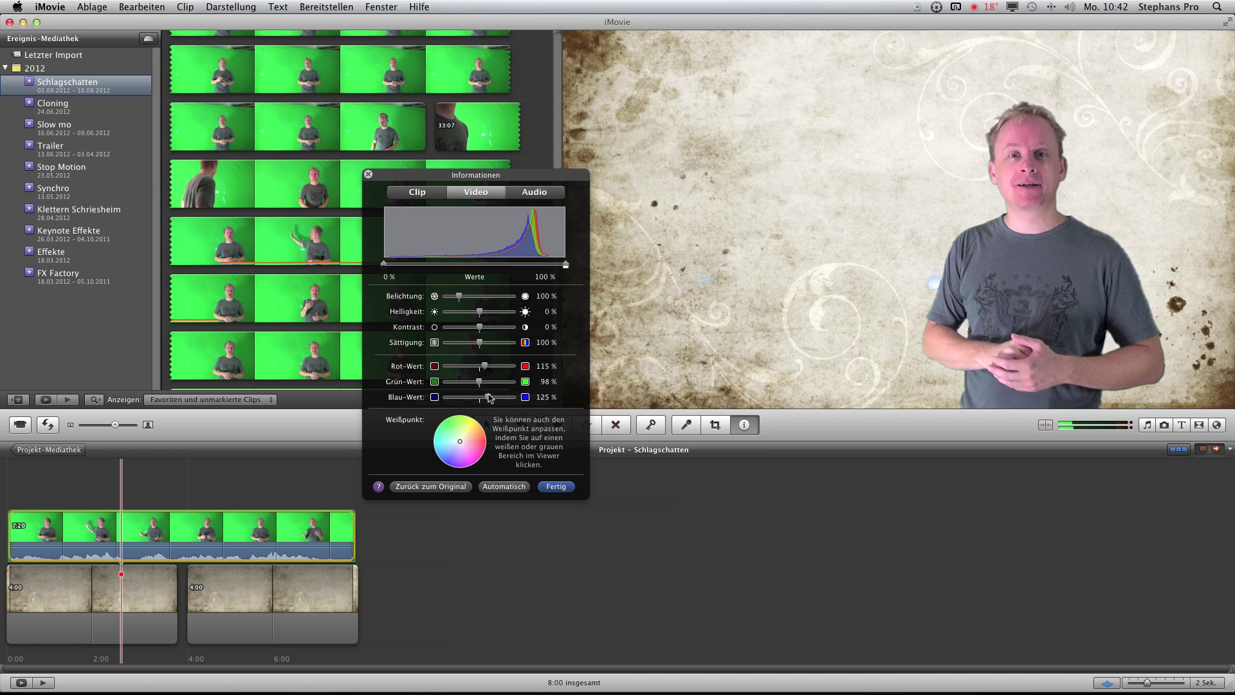
{"action": "left_click_drag", "start_coordinate": [463, 297], "coordinate": [460, 298]}
{"action": "key", "text": "Return"}
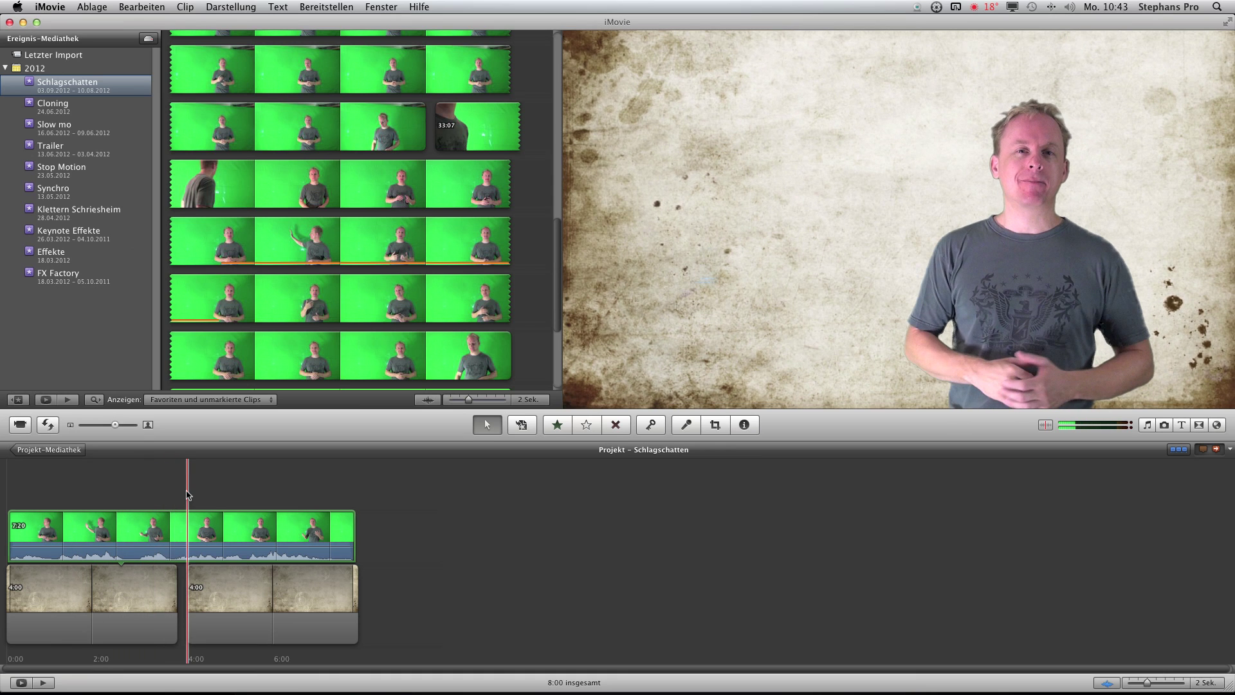
Add a 4:08 range of the mountain landscape clip to the project, then undo it
{"action": "scroll", "coordinate": [236, 162], "scroll_direction": "up", "scroll_amount": 10}
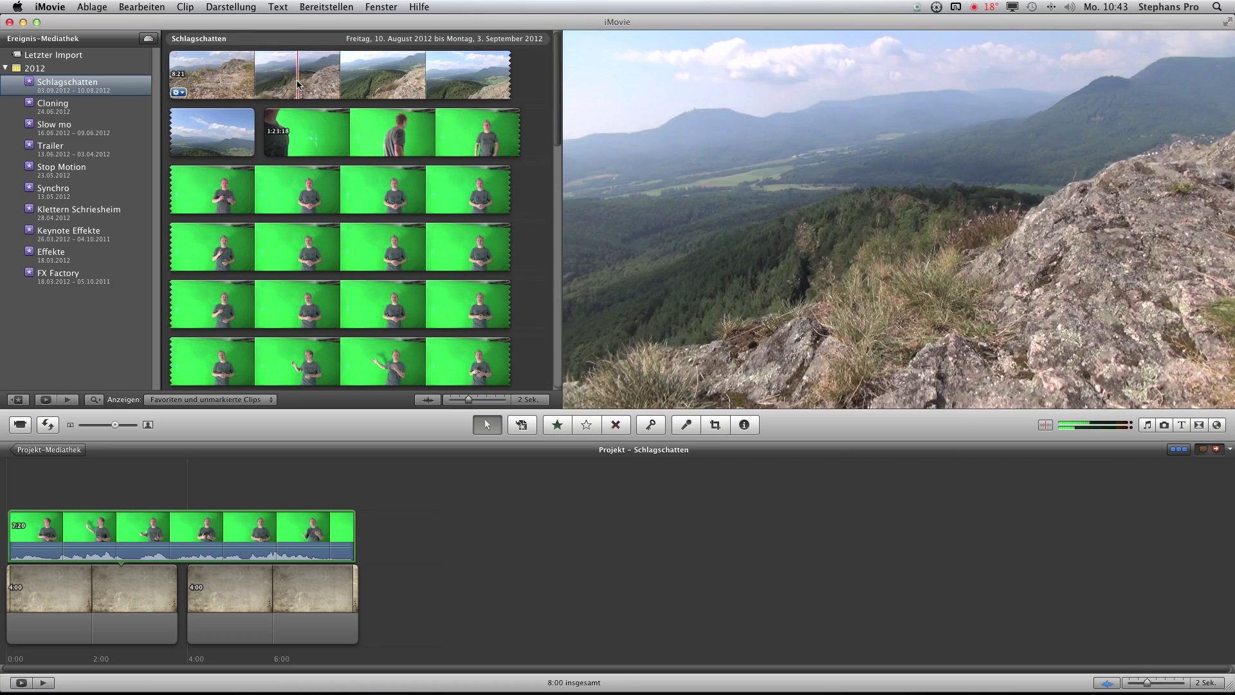
{"action": "left_click", "coordinate": [297, 84]}
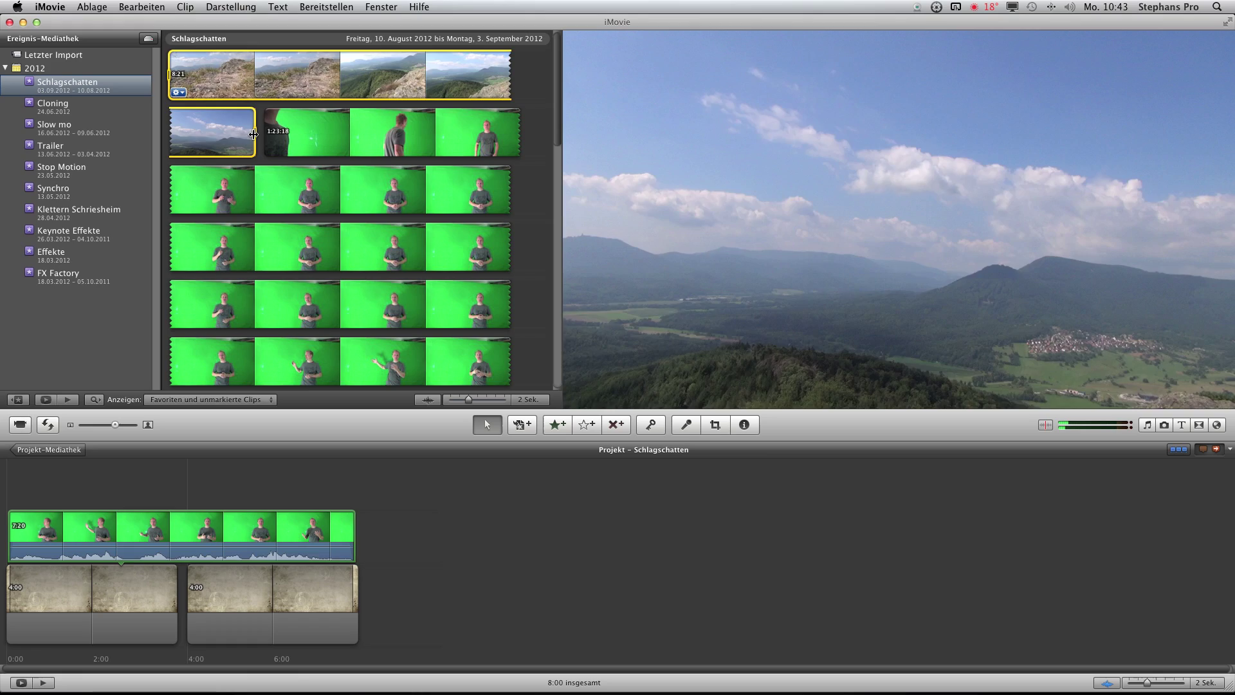
{"action": "left_click_drag", "start_coordinate": [254, 104], "coordinate": [359, 87]}
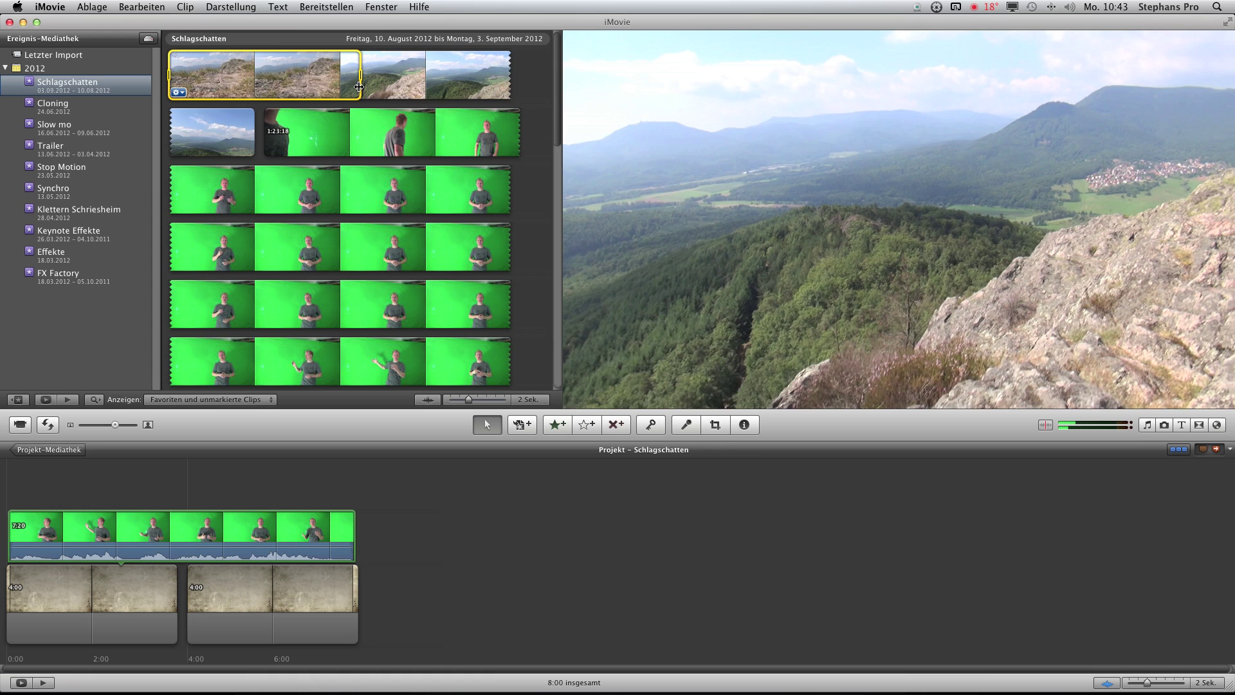
{"action": "left_click_drag", "start_coordinate": [289, 75], "coordinate": [162, 537]}
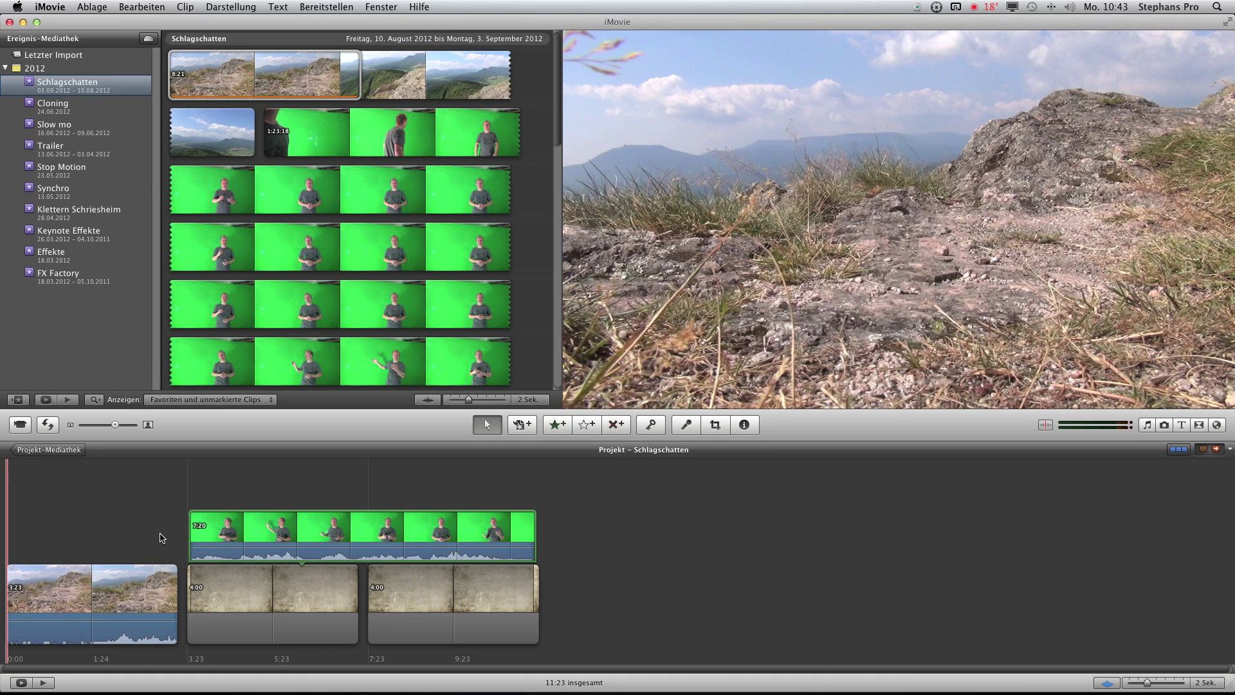
{"action": "key", "text": "super+z"}
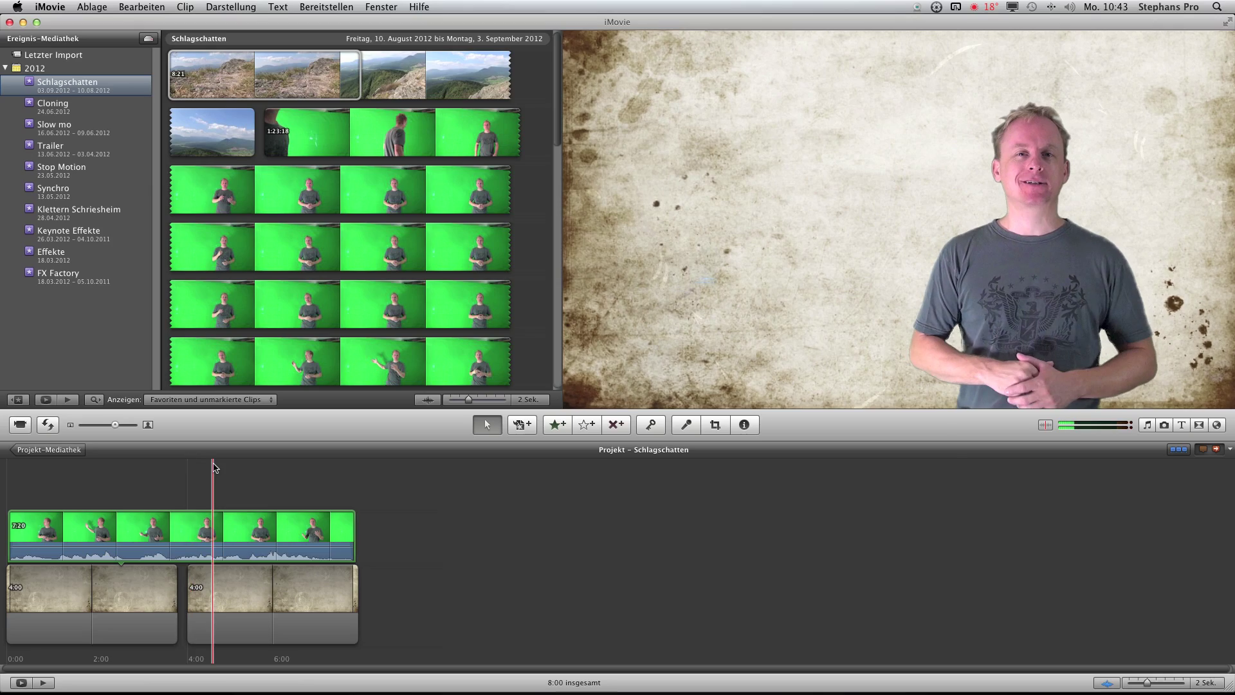
Start a QuickTime export into Bay 2 > Filme Hausgemacht > Imovie Workshop > Schlagschatten
{"action": "left_click", "coordinate": [326, 6]}
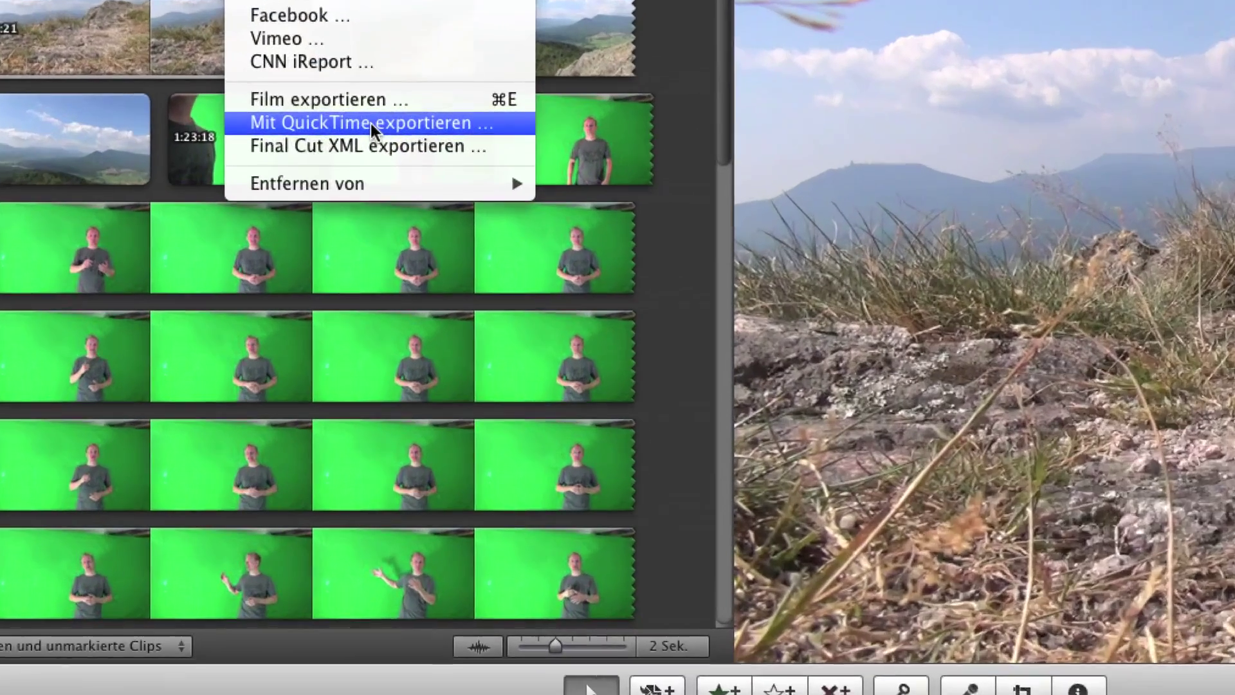
{"action": "left_click", "coordinate": [371, 122]}
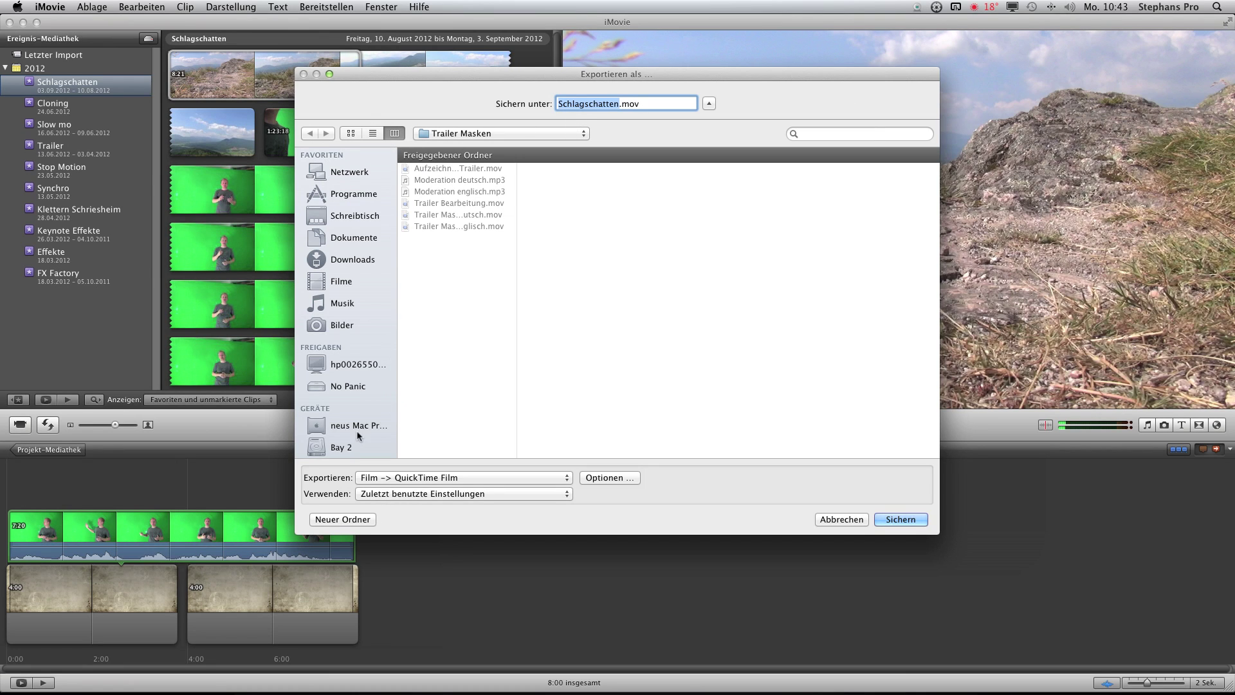
{"action": "left_click", "coordinate": [349, 448]}
{"action": "left_click", "coordinate": [456, 204]}
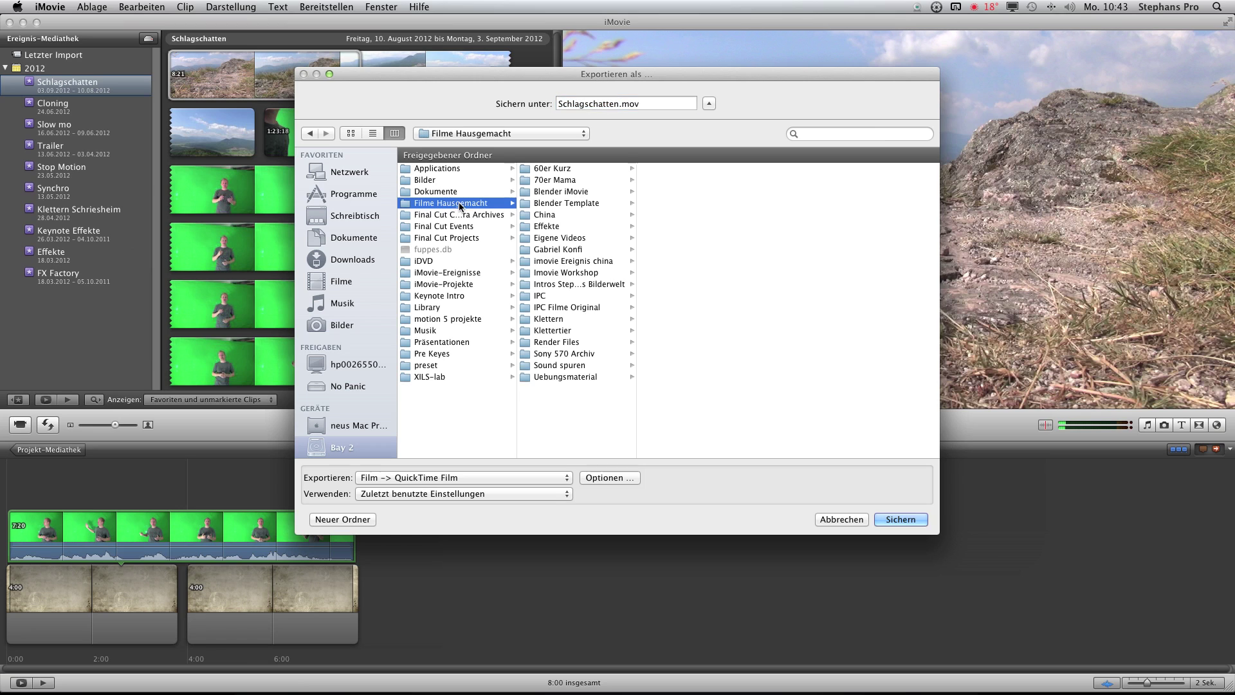
{"action": "left_click", "coordinate": [577, 274]}
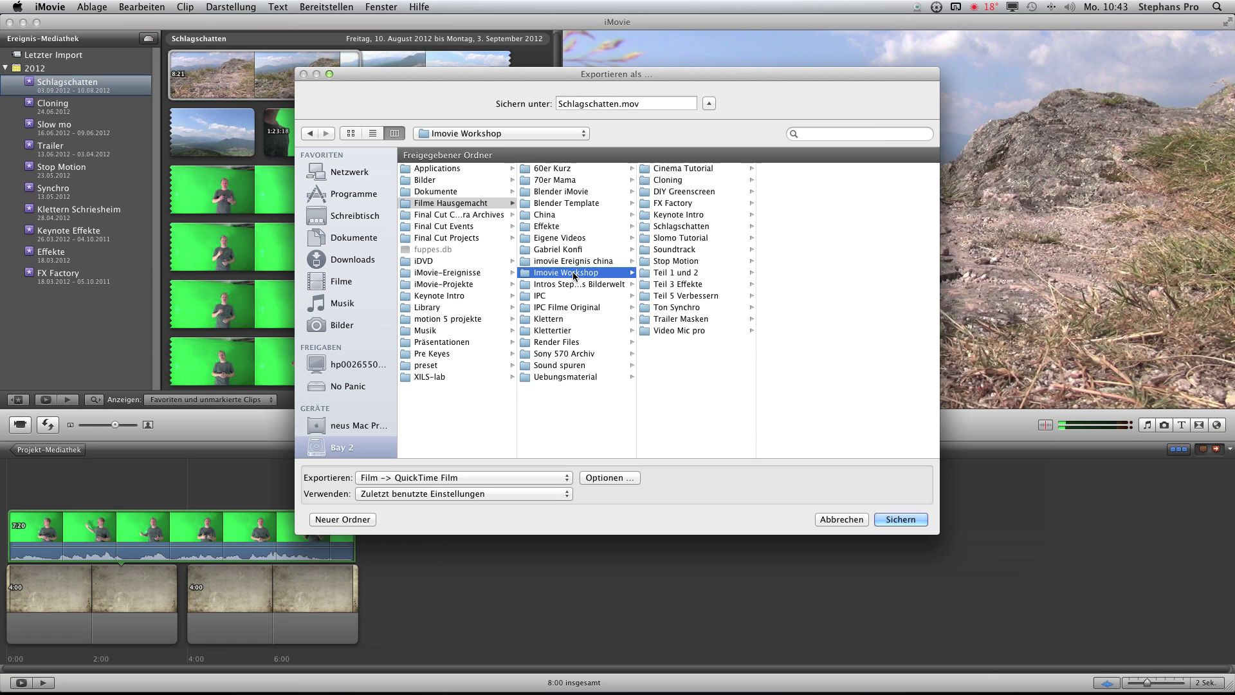
{"action": "left_click", "coordinate": [681, 227]}
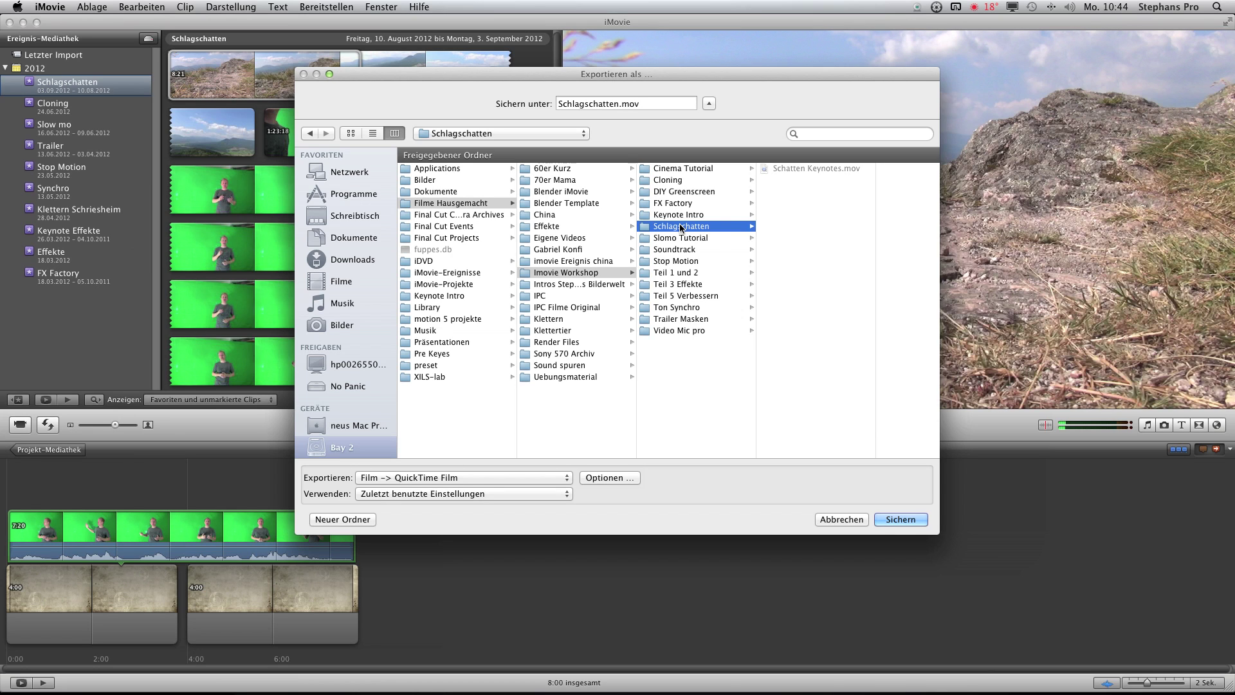
Set Apple ProRes 422 compression and save the export as Schlagschatten.mov
{"action": "left_click", "coordinate": [617, 477]}
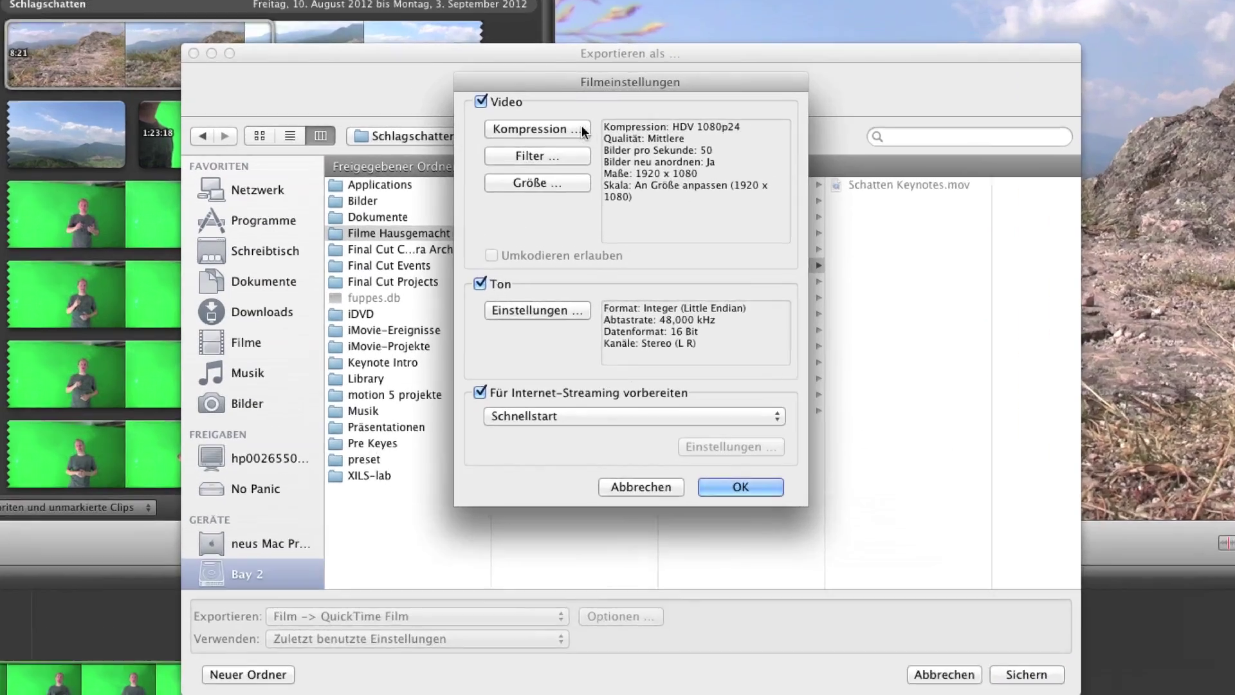
{"action": "left_click", "coordinate": [582, 128]}
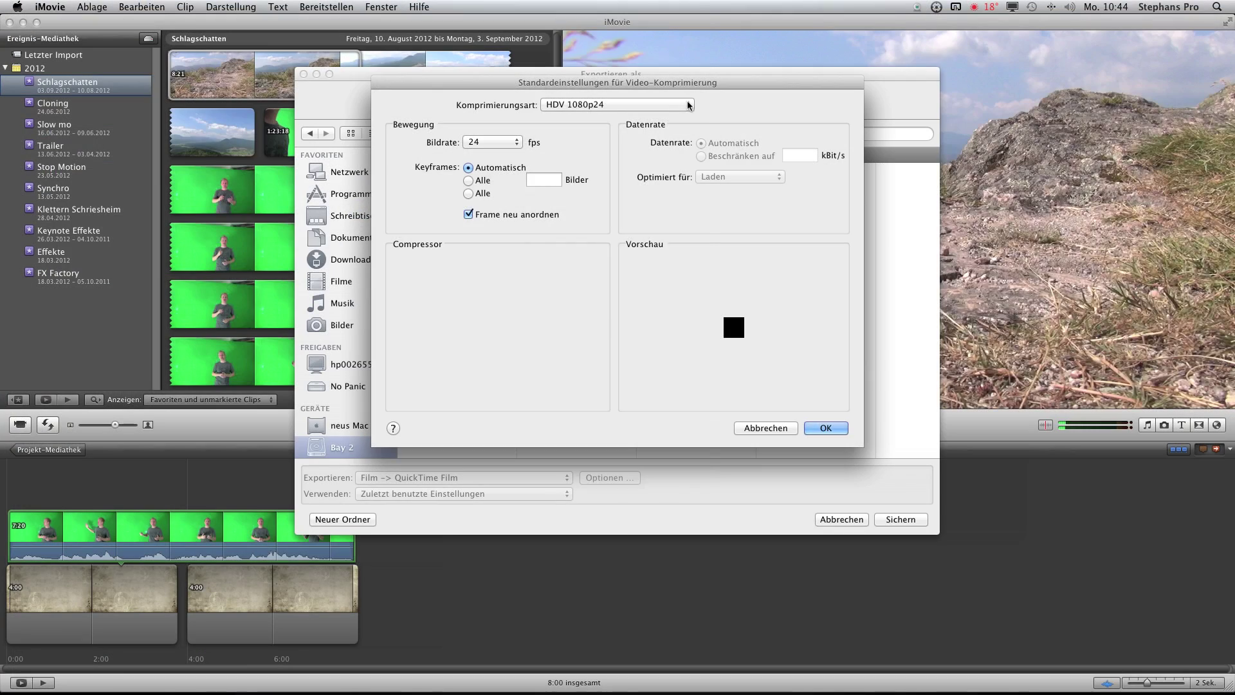
{"action": "left_click", "coordinate": [728, 95]}
{"action": "scroll", "coordinate": [688, 105], "scroll_direction": "up", "scroll_amount": 5}
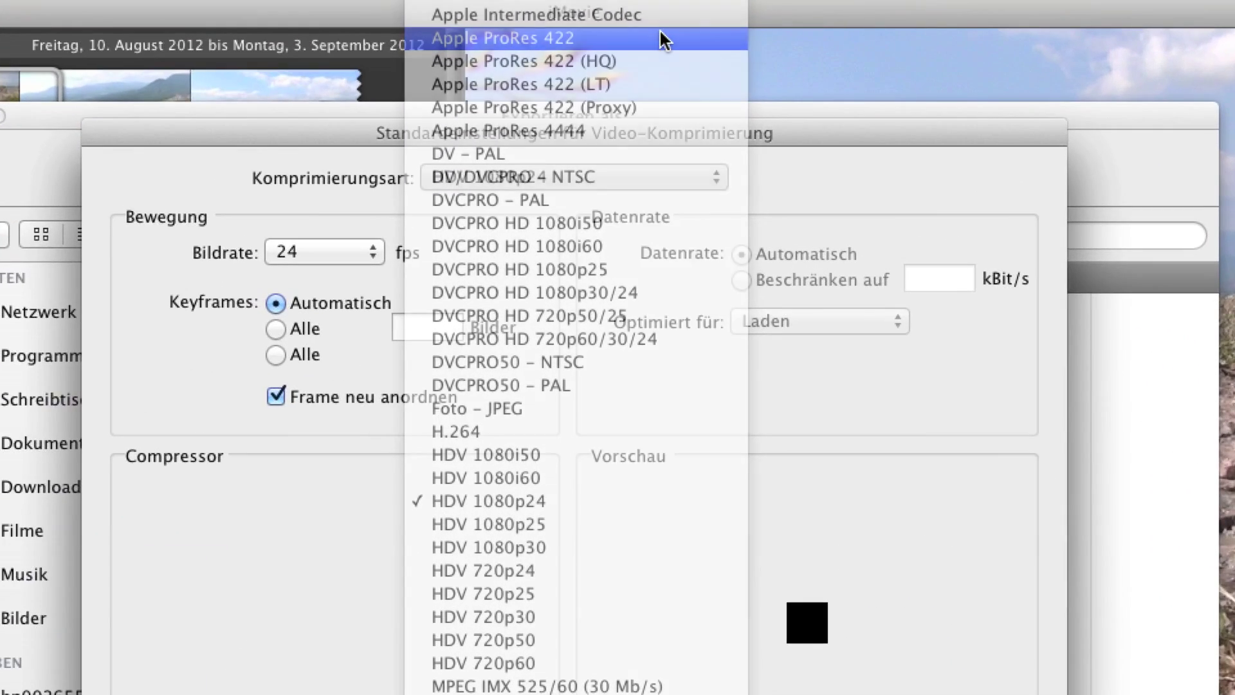
{"action": "left_click", "coordinate": [679, 35]}
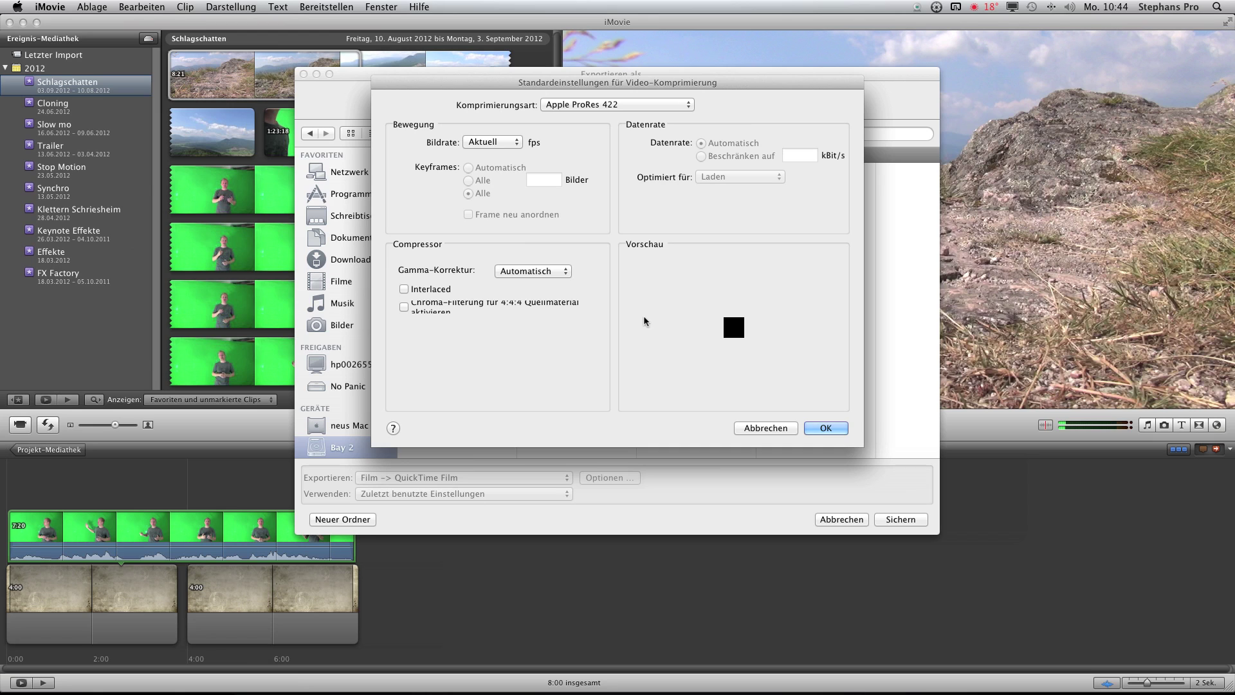
{"action": "left_click", "coordinate": [826, 428]}
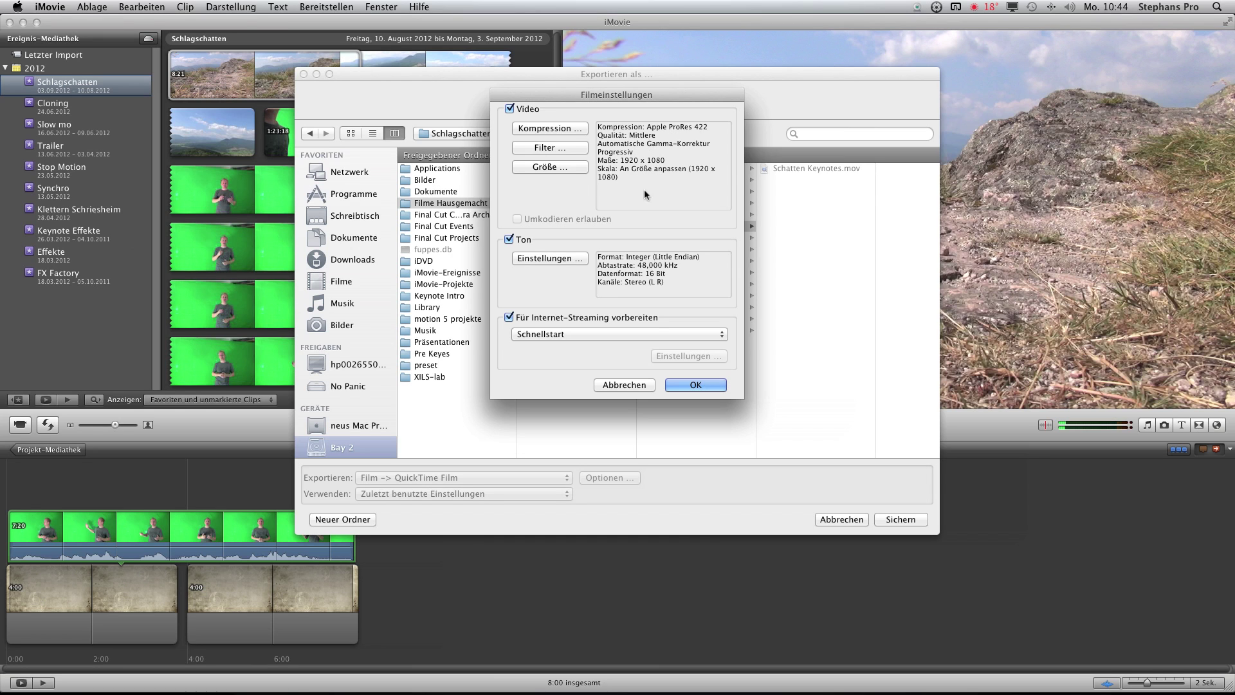
{"action": "left_click", "coordinate": [708, 384]}
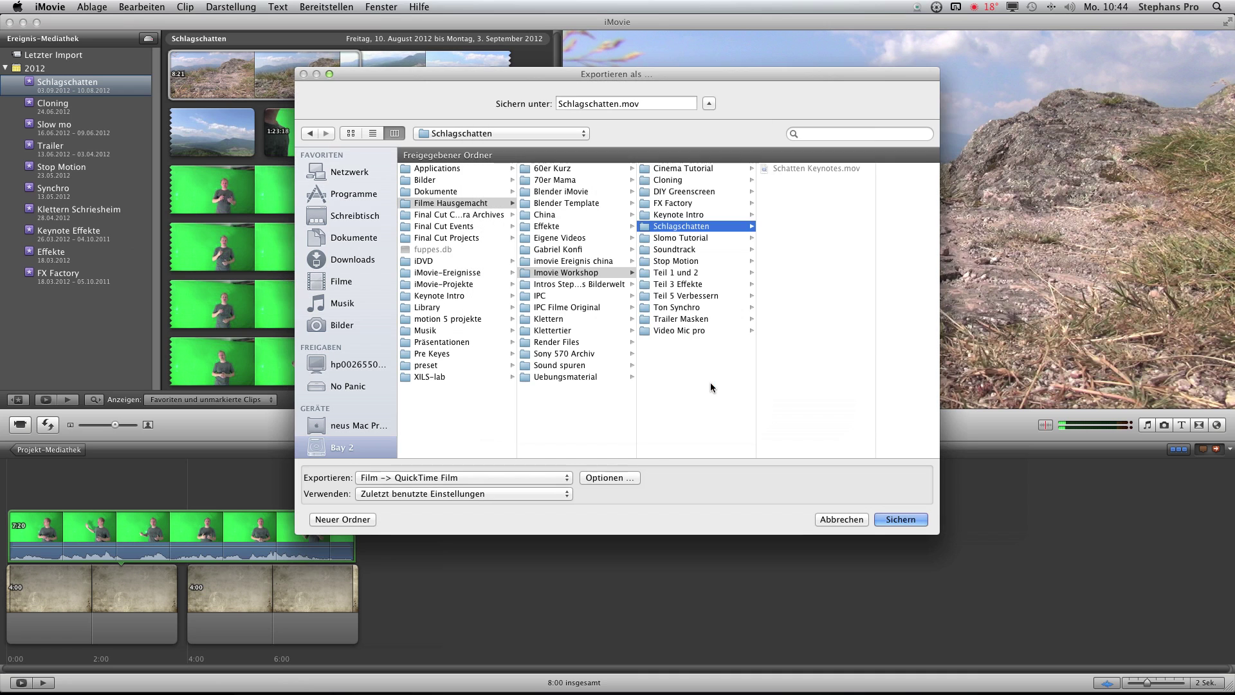
{"action": "left_click", "coordinate": [901, 519]}
Import Schlagschatten.mov from Bay 2 > Filme Hausgemacht > Imovie Workshop > Schlagschatten via Ablage > Importieren > Filme
{"action": "left_click", "coordinate": [92, 6]}
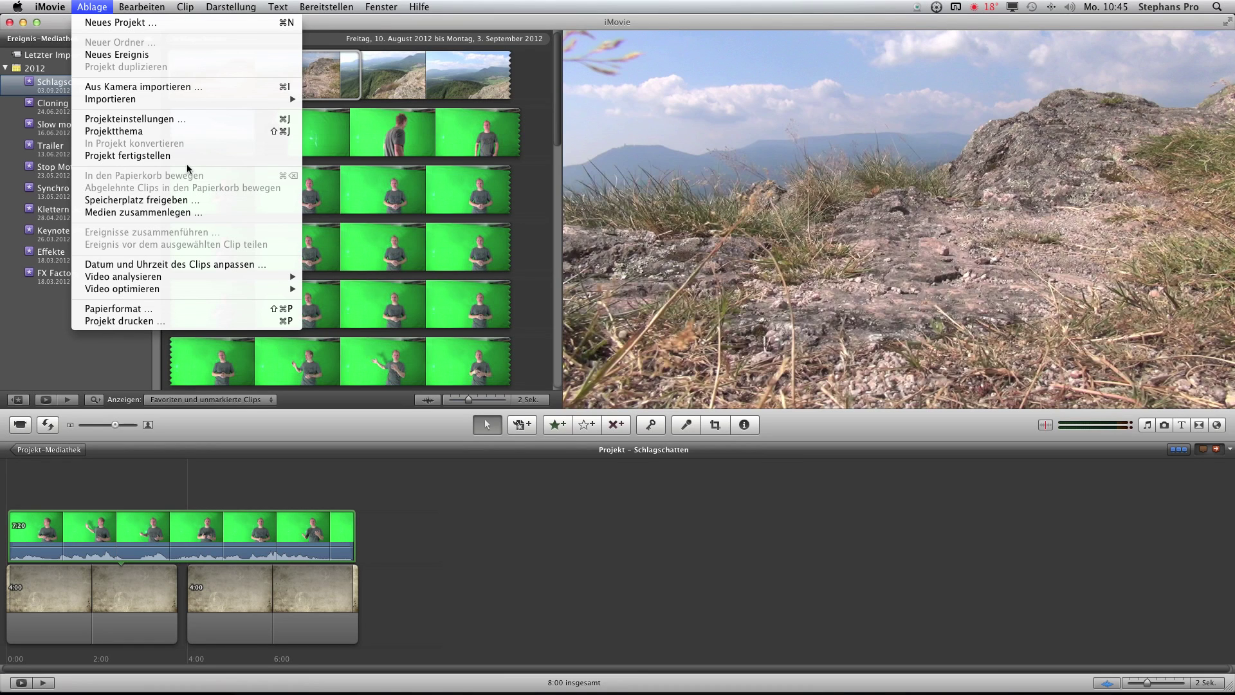
{"action": "mouse_move", "coordinate": [190, 99]}
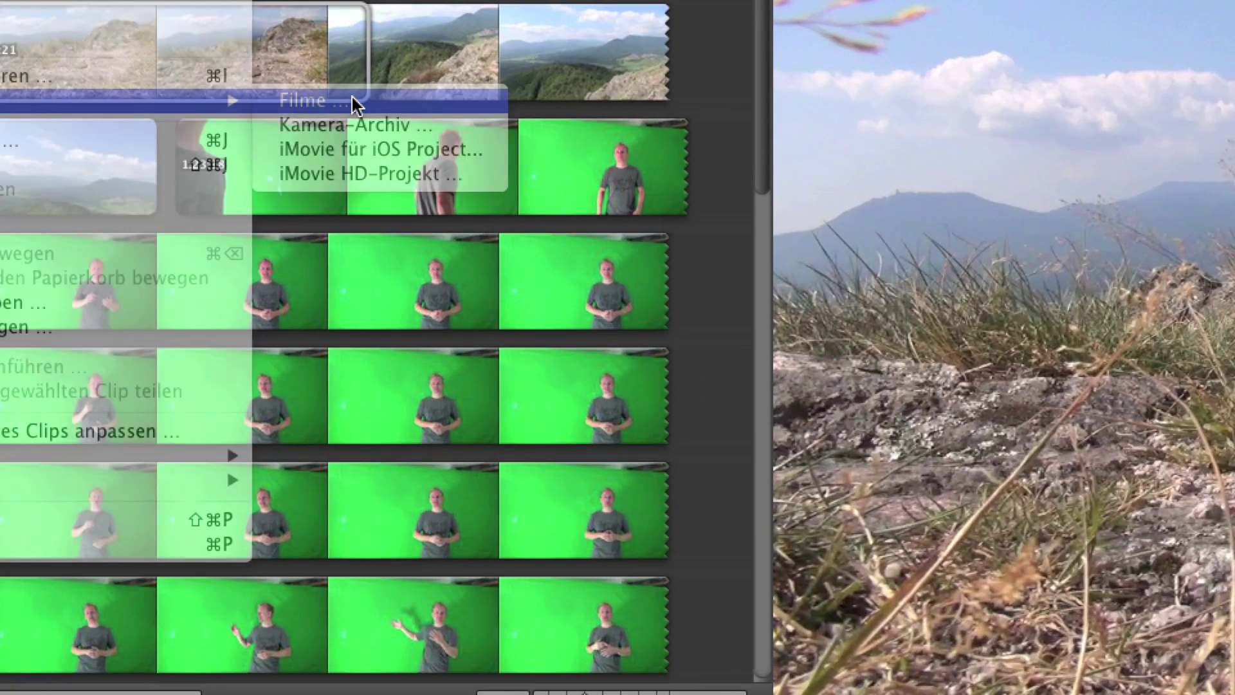
{"action": "left_click", "coordinate": [352, 103]}
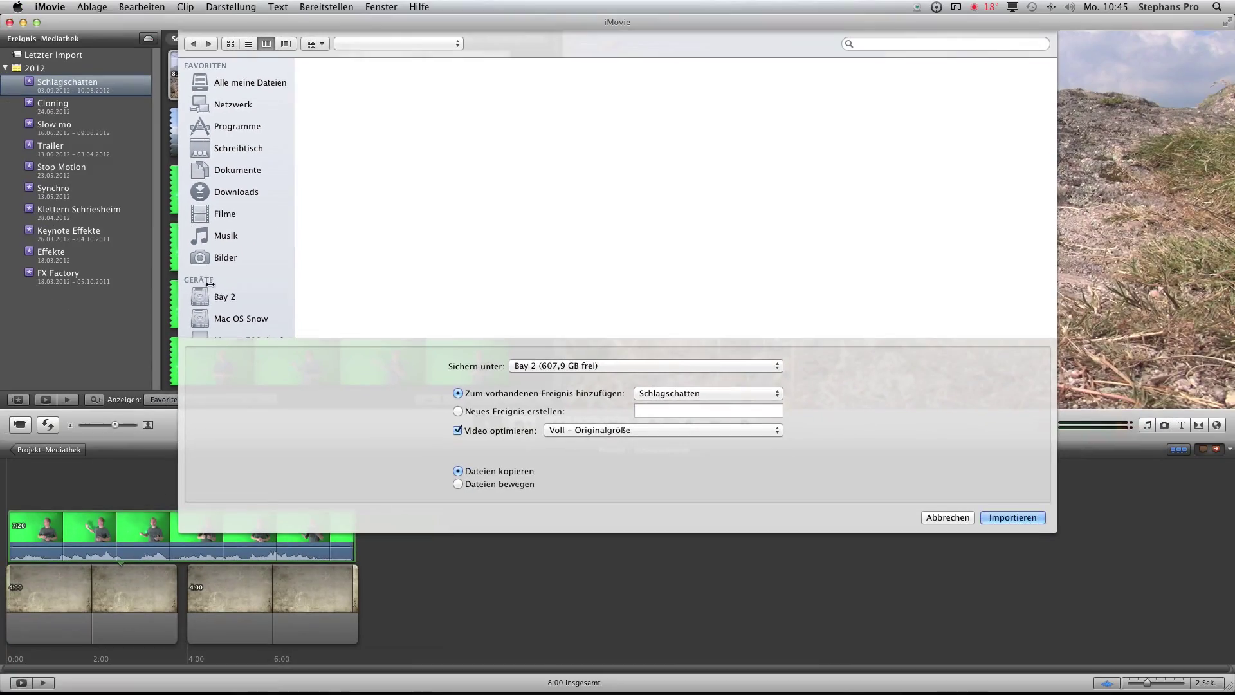
{"action": "left_click", "coordinate": [201, 303]}
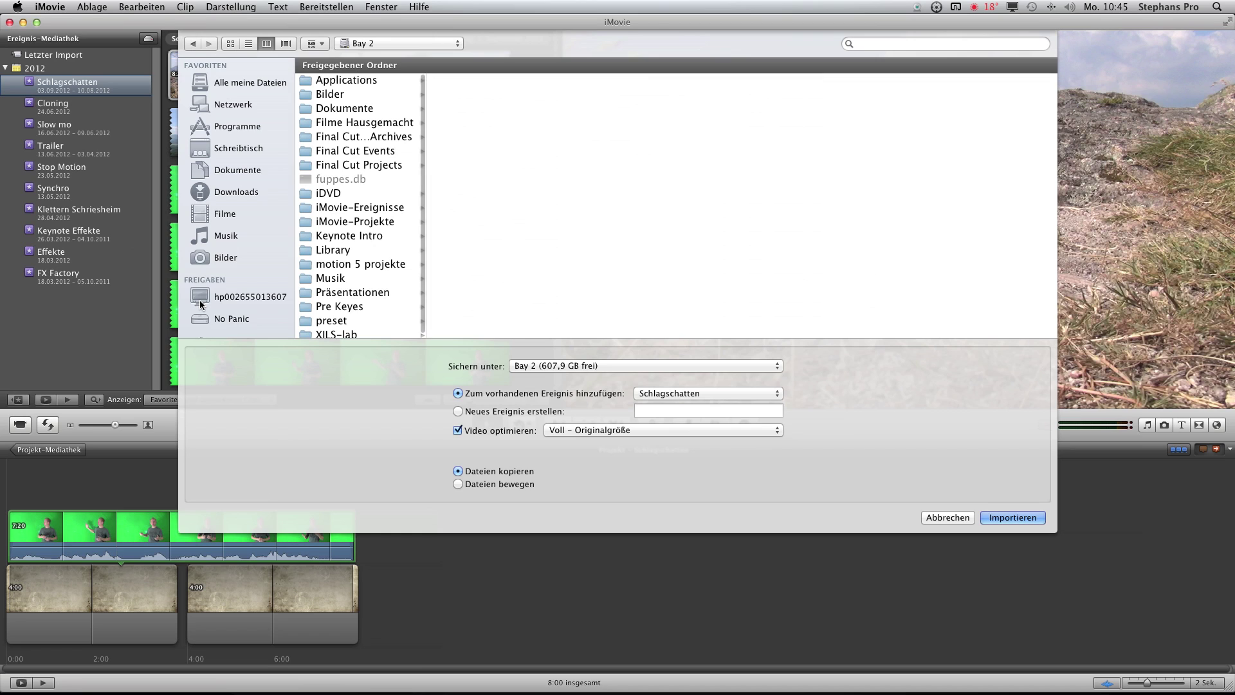
{"action": "scroll", "coordinate": [212, 257], "scroll_direction": "down", "scroll_amount": 3}
{"action": "left_click", "coordinate": [368, 123]}
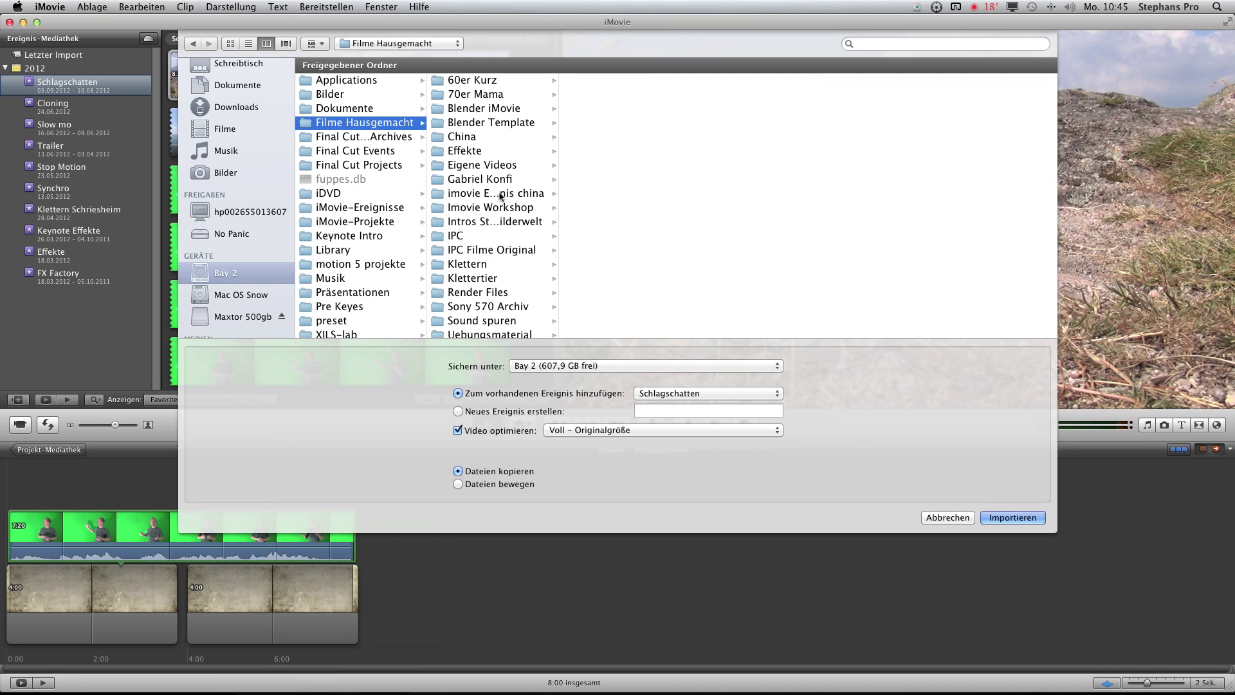
{"action": "left_click", "coordinate": [501, 194]}
{"action": "left_click", "coordinate": [495, 207]}
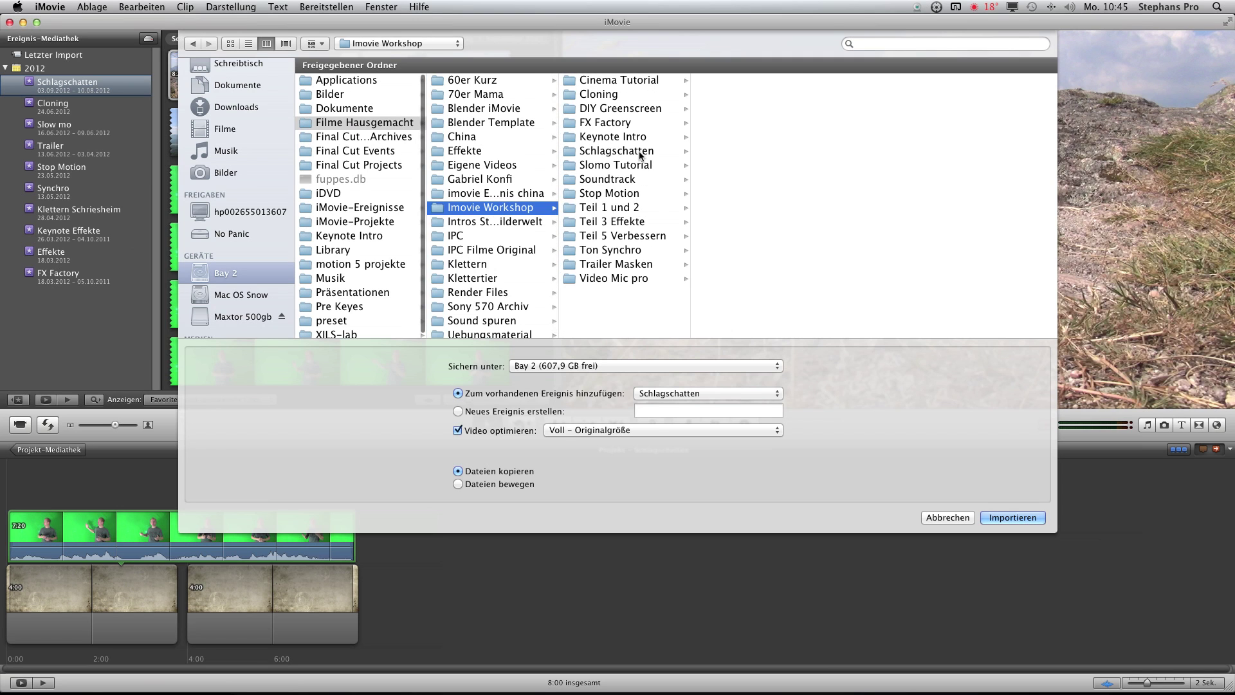
{"action": "left_click", "coordinate": [640, 151]}
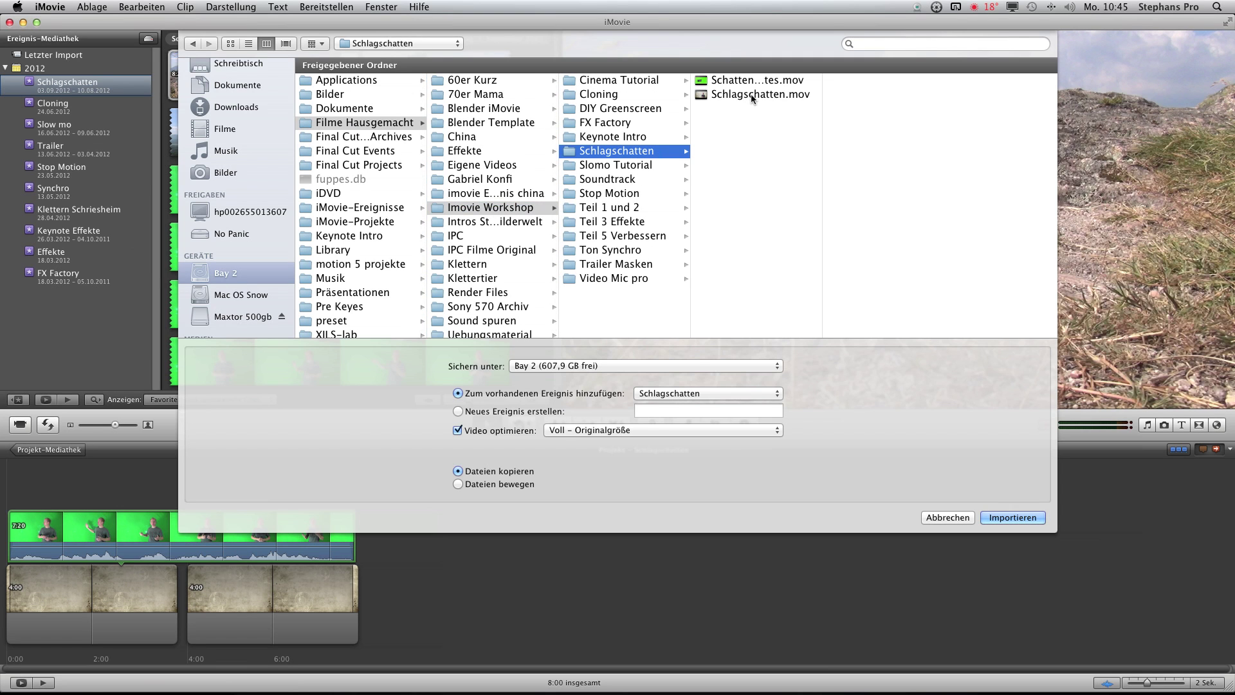
{"action": "double_click", "coordinate": [752, 95]}
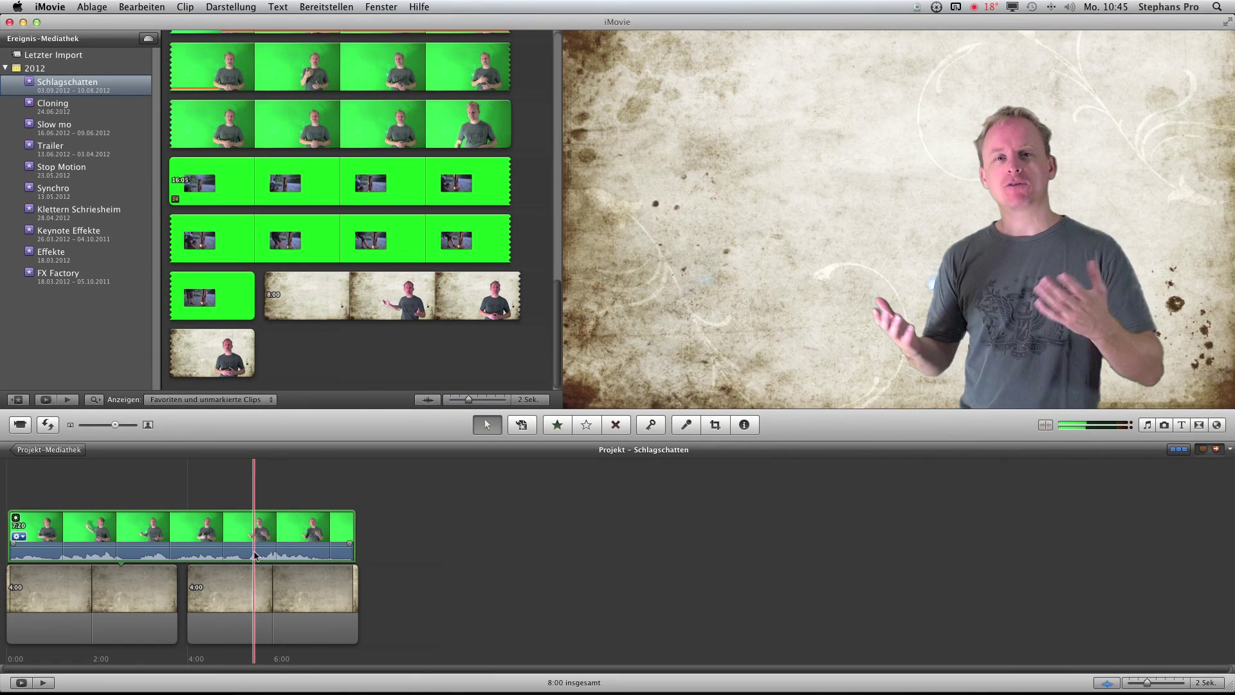
Delete both paper background clips and the green-screen presenter clip from the timeline
{"action": "left_click", "coordinate": [250, 586]}
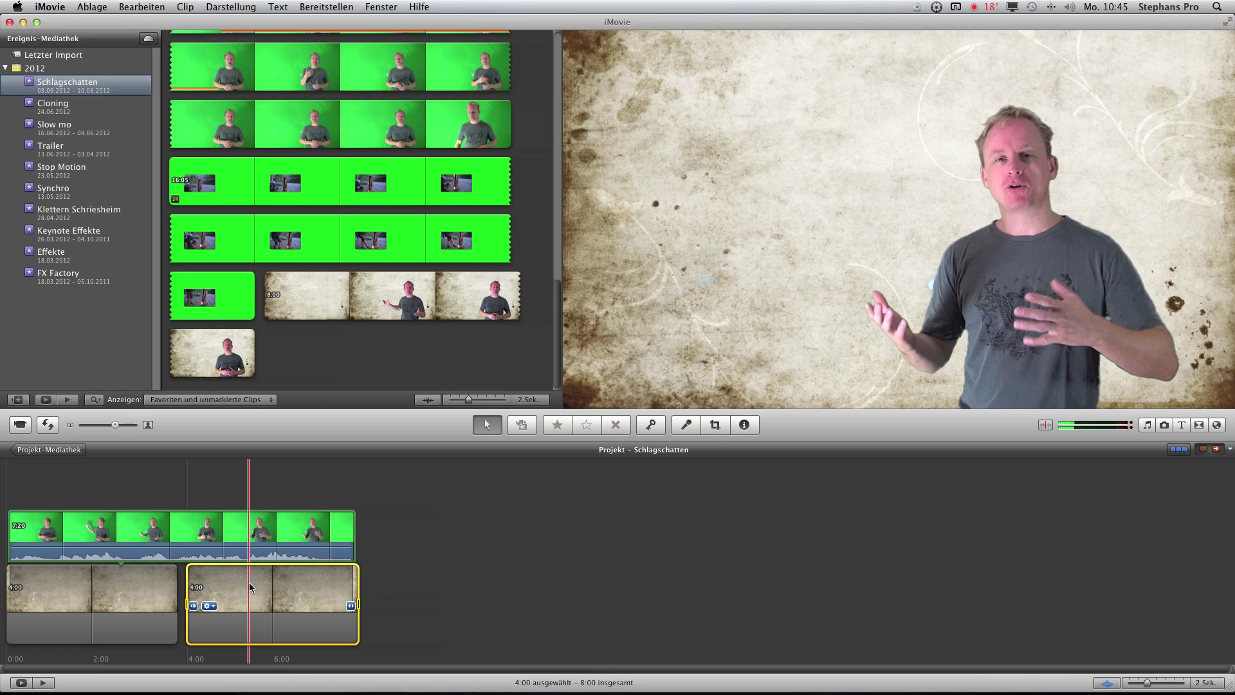
{"action": "key", "text": "Delete"}
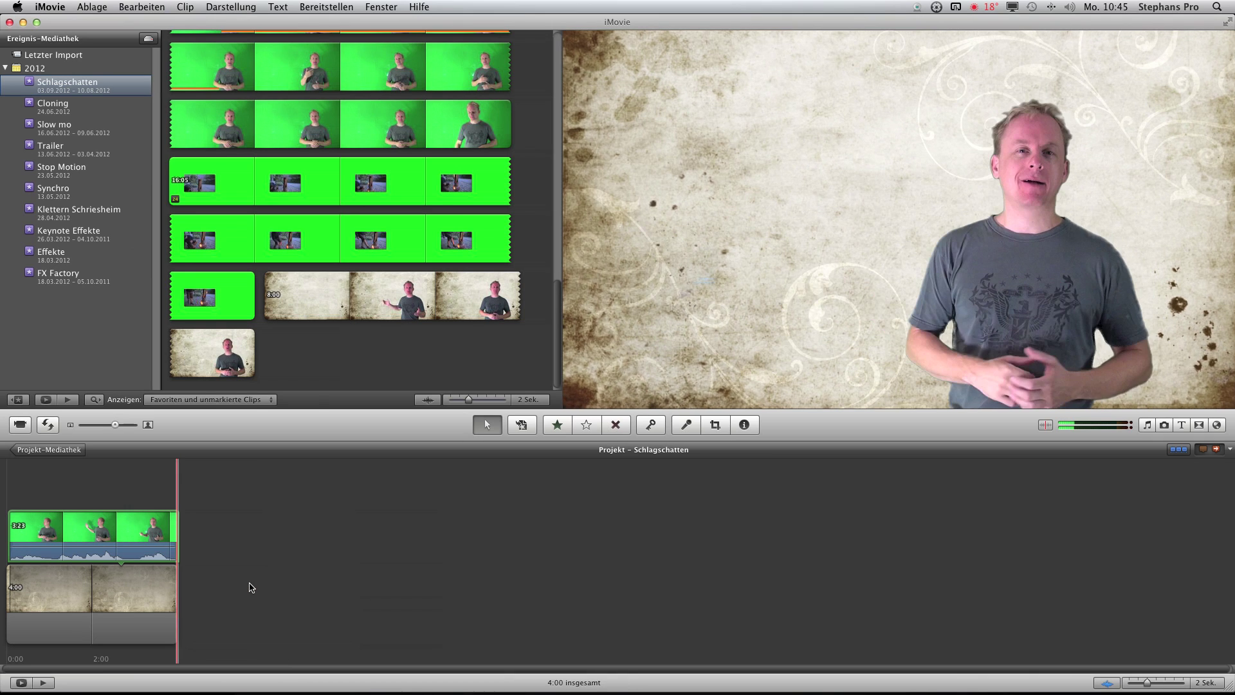
{"action": "left_click", "coordinate": [128, 586]}
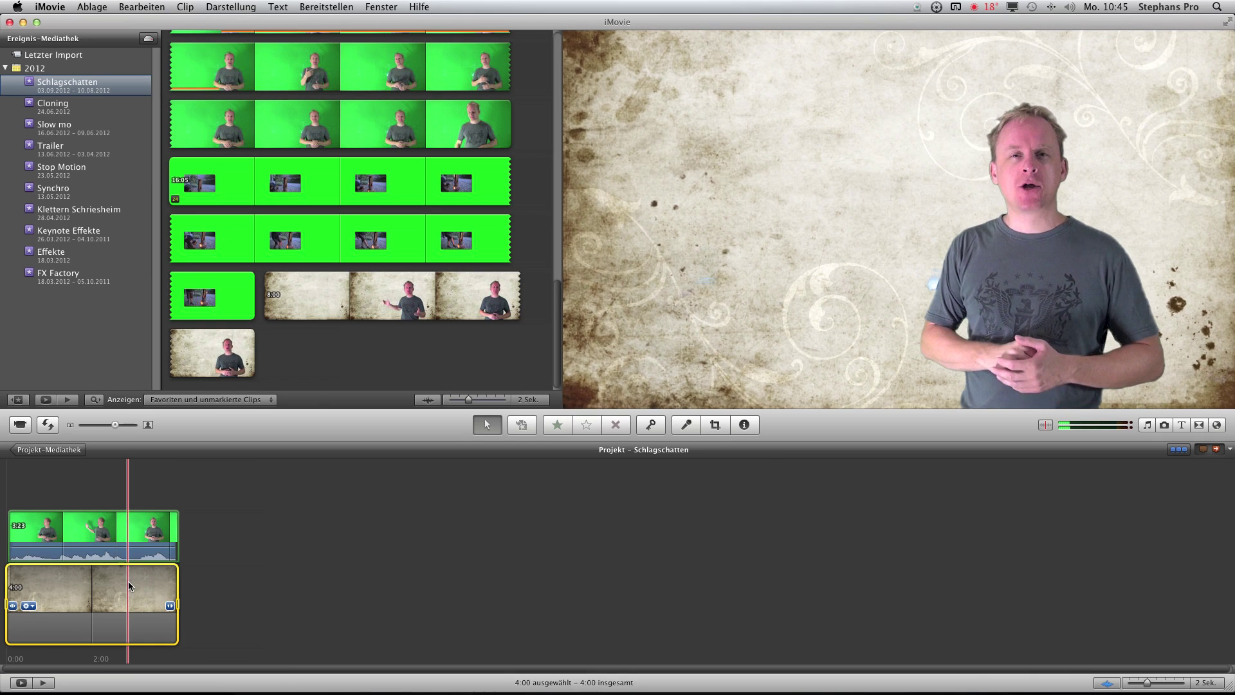
{"action": "left_click", "coordinate": [106, 544]}
{"action": "key", "text": "Delete"}
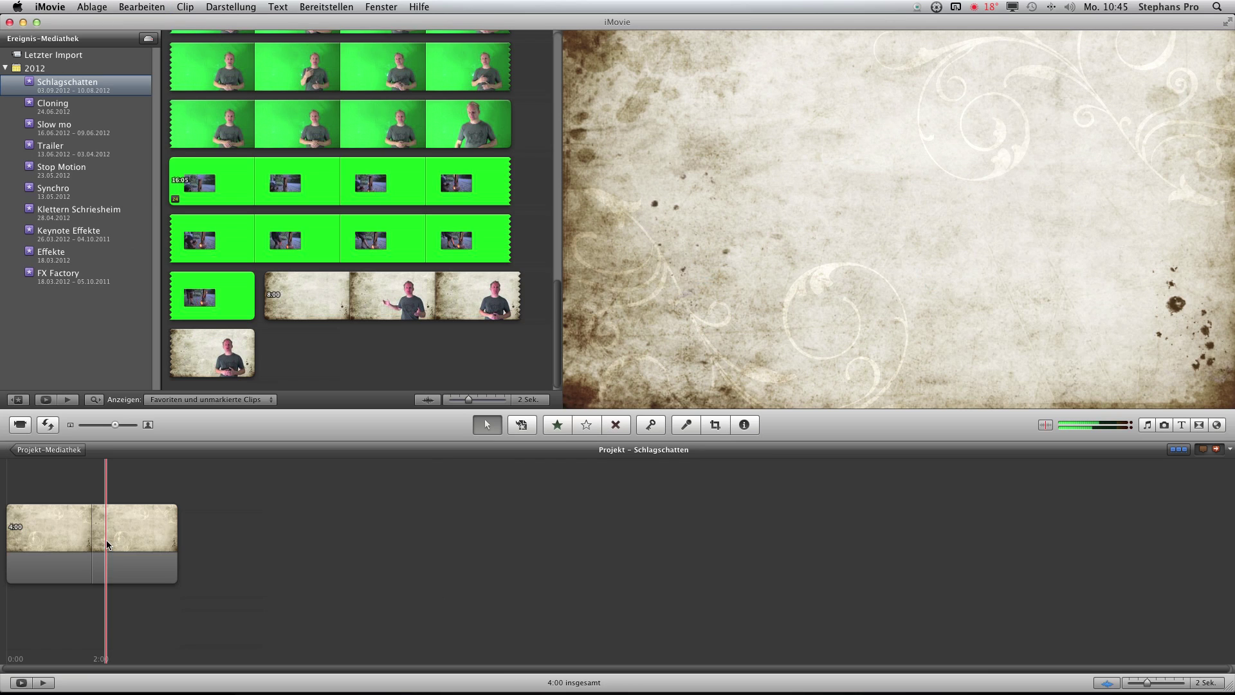
{"action": "left_click", "coordinate": [107, 544]}
{"action": "key", "text": "Delete"}
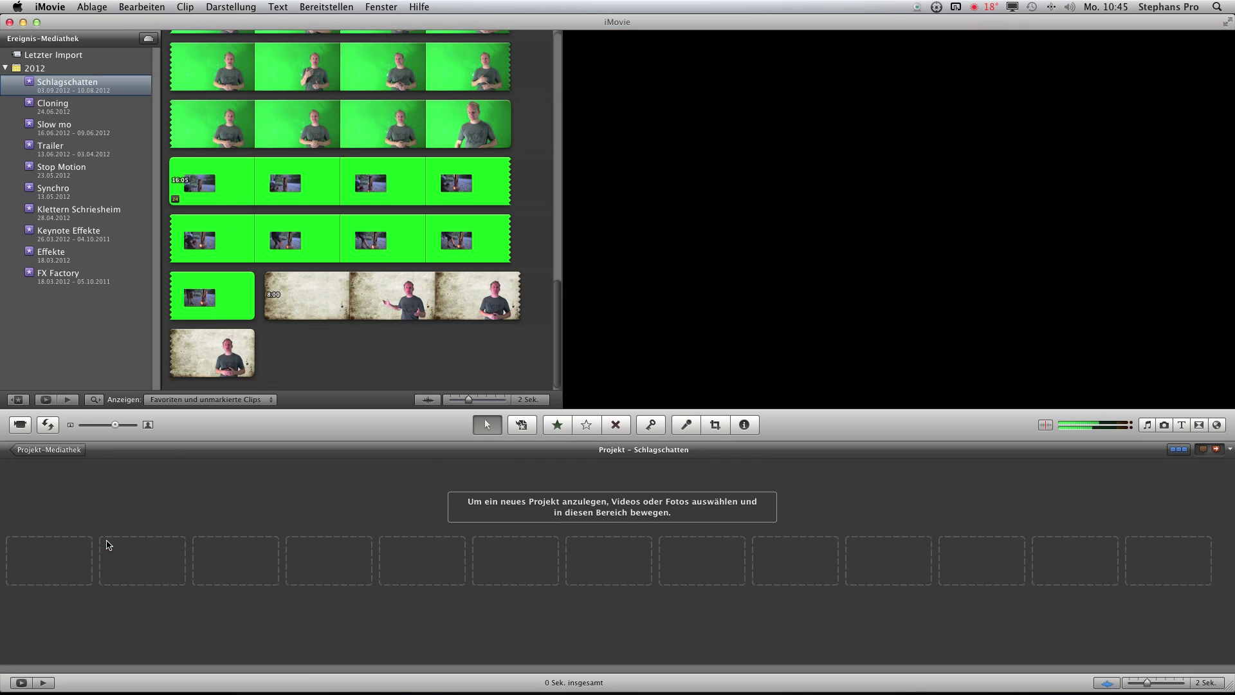
Place the imported 8:00 Schlagschatten clip in the project and check its Video settings in Informationen
{"action": "left_click", "coordinate": [353, 299]}
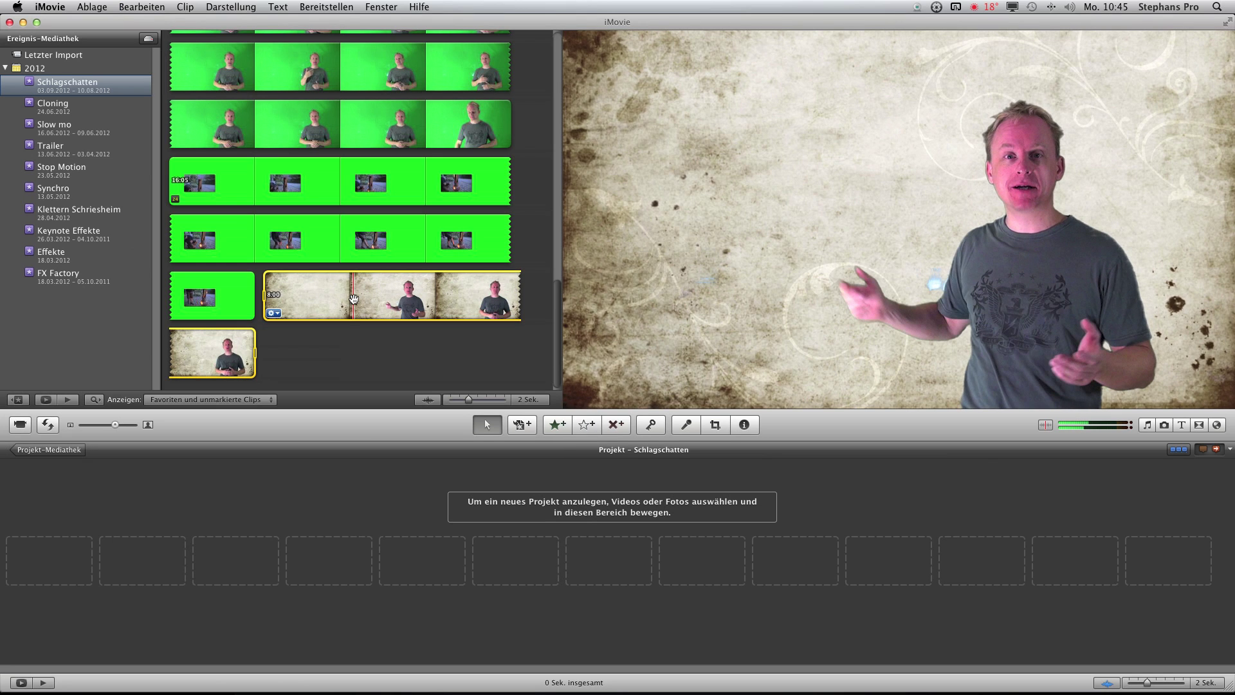
{"action": "left_click_drag", "start_coordinate": [354, 299], "coordinate": [183, 535]}
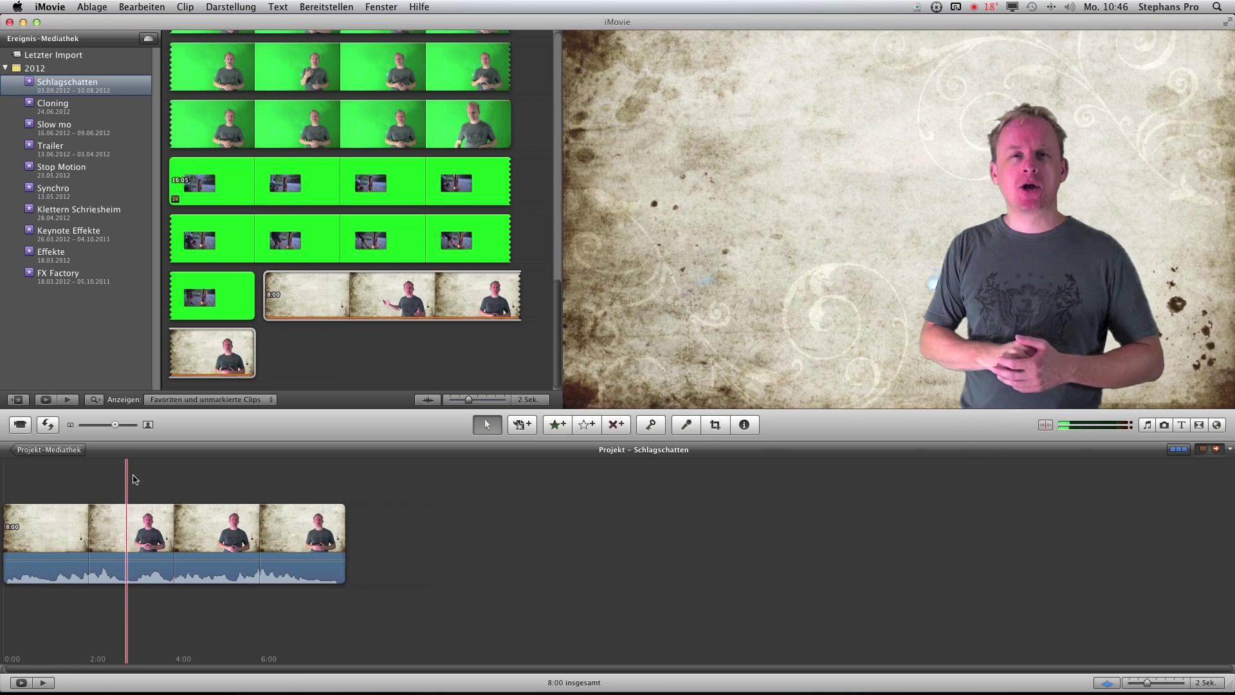
{"action": "left_click", "coordinate": [229, 528]}
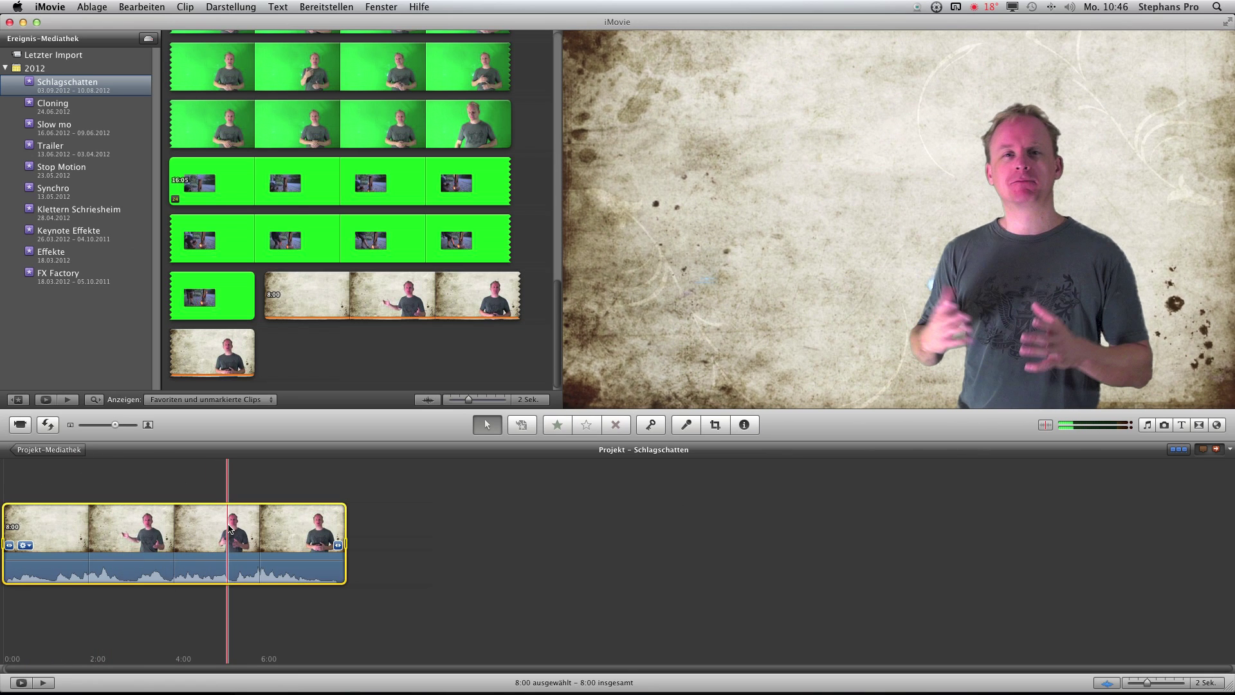
{"action": "key", "text": "i"}
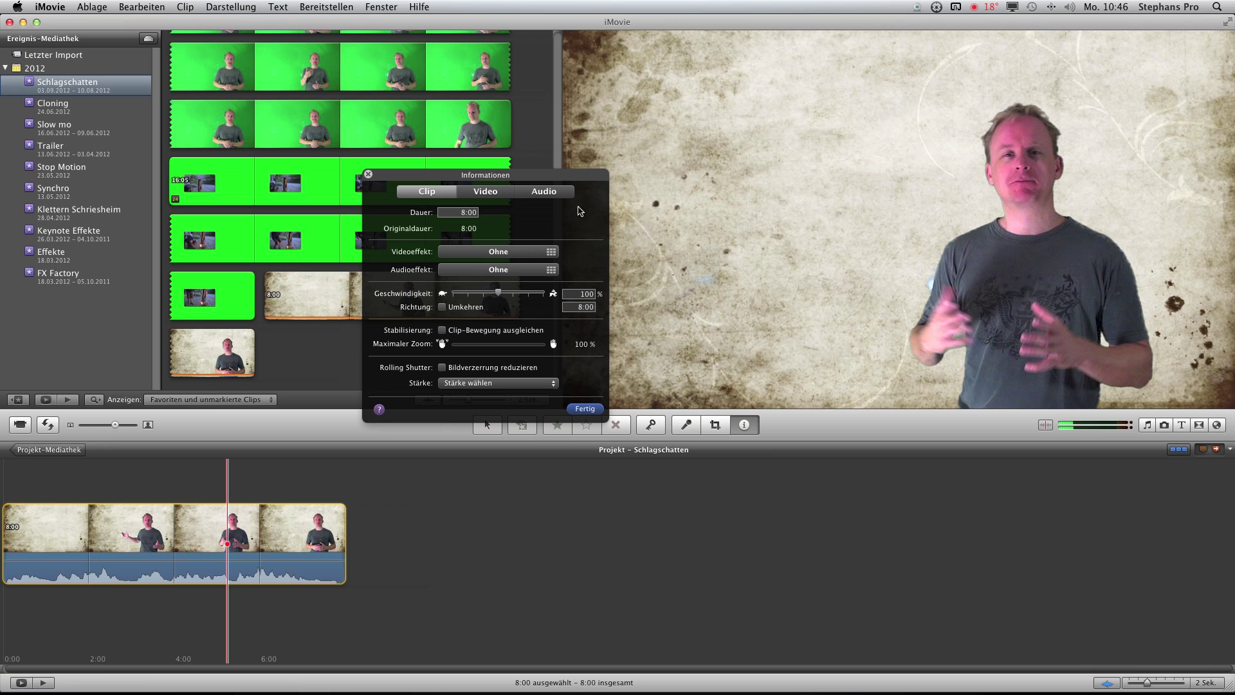
{"action": "left_click", "coordinate": [486, 192]}
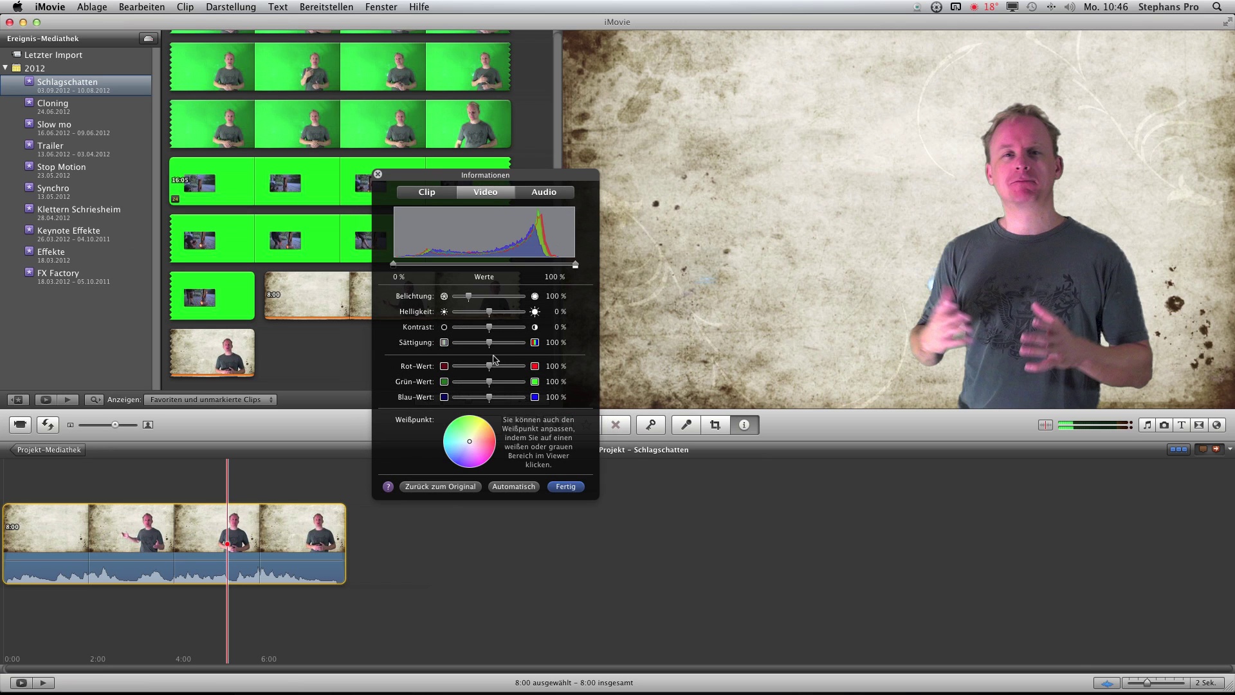
{"action": "left_click", "coordinate": [564, 485]}
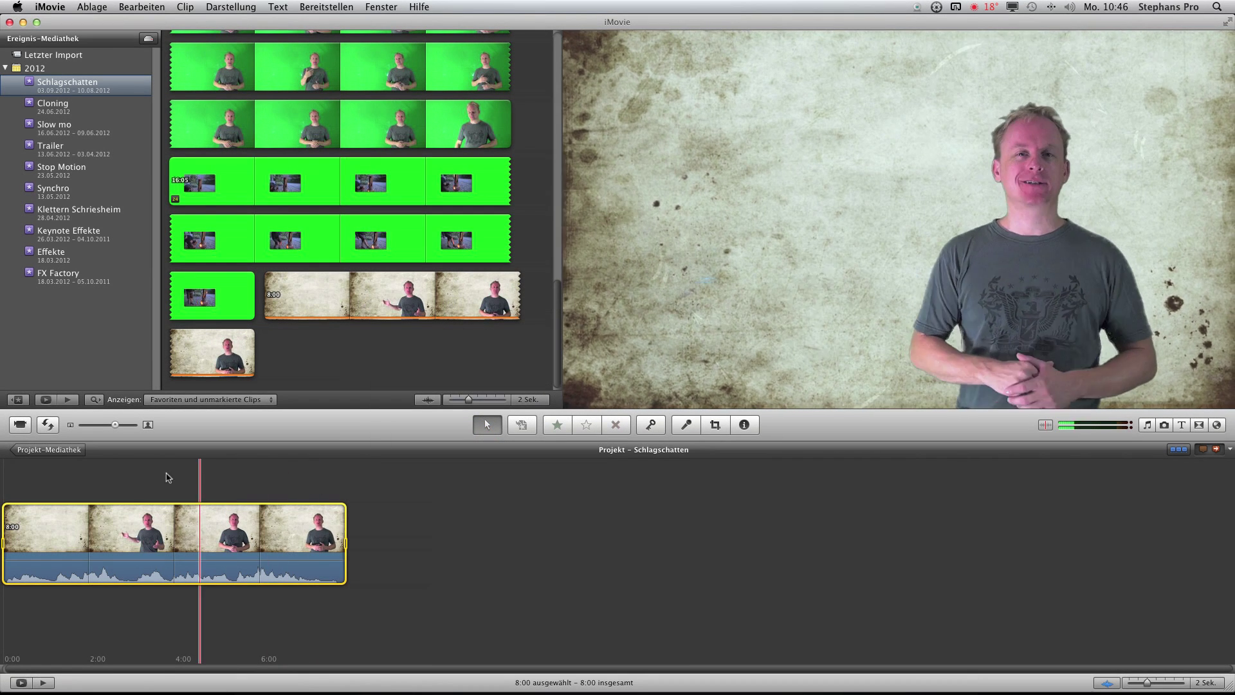
Overlay a range of the mountain clip as Bild-in-Bild and drag the inset to the upper middle
{"action": "scroll", "coordinate": [322, 223], "scroll_direction": "up", "scroll_amount": 10}
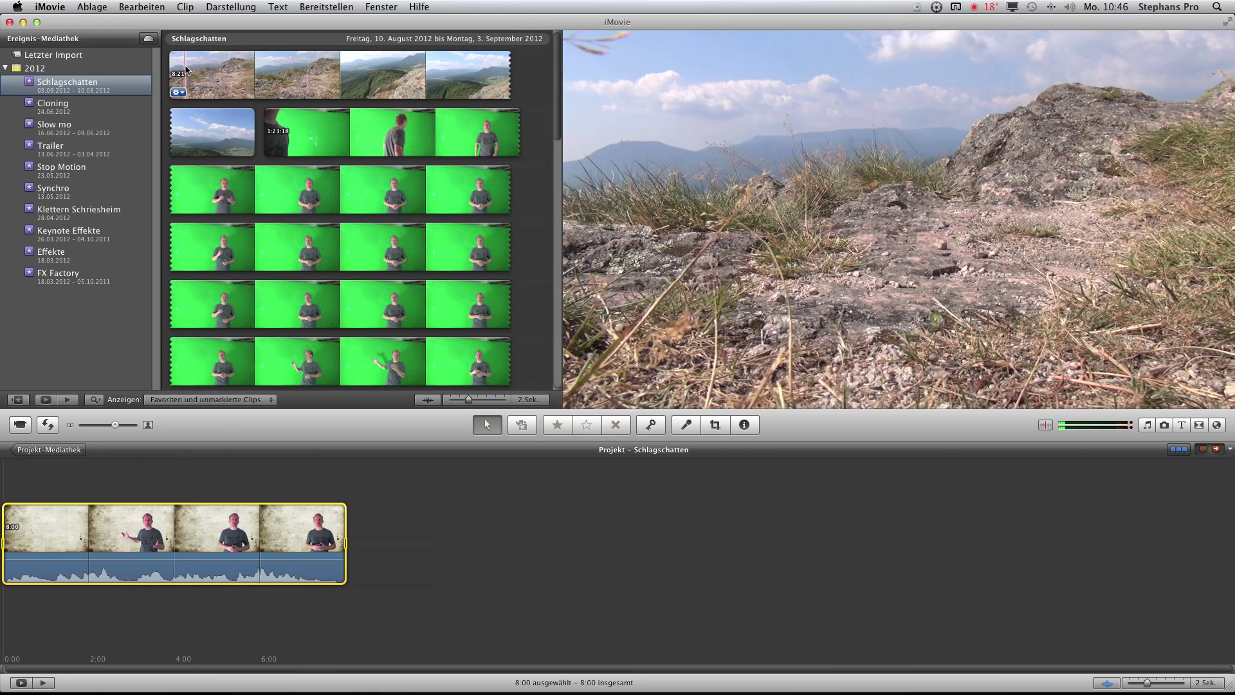
{"action": "left_click_drag", "start_coordinate": [181, 73], "coordinate": [88, 550]}
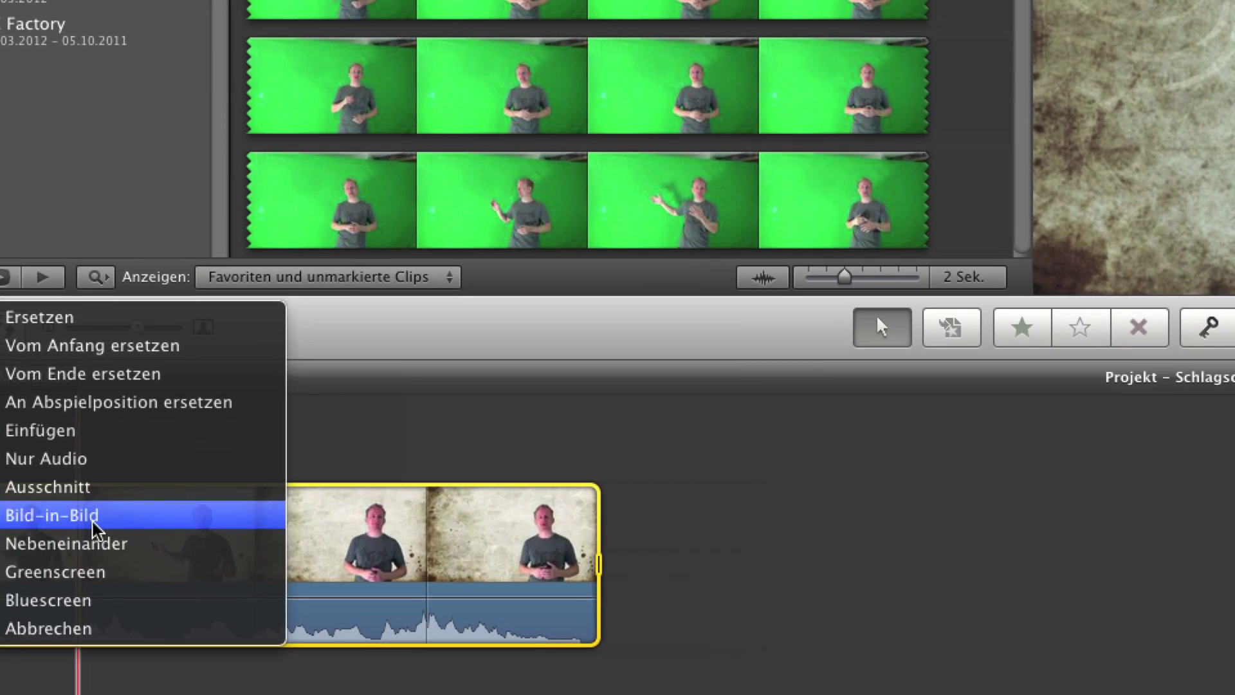
{"action": "left_click", "coordinate": [94, 524]}
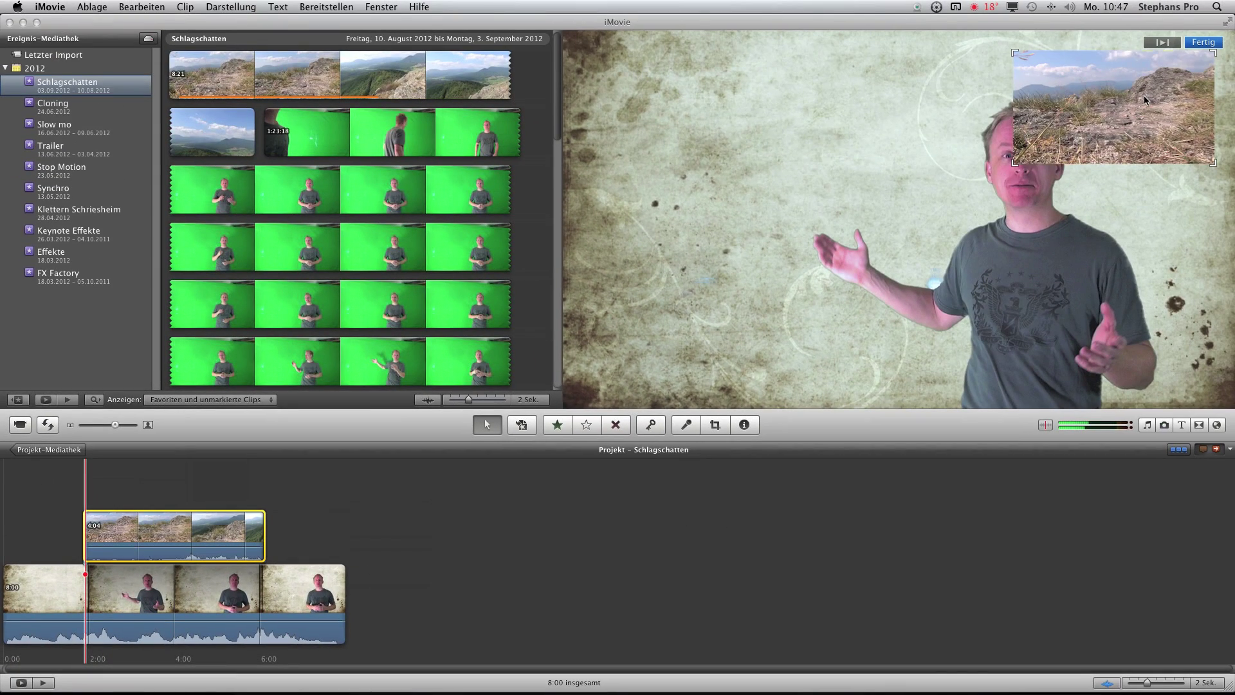
{"action": "left_click_drag", "start_coordinate": [1144, 95], "coordinate": [777, 119]}
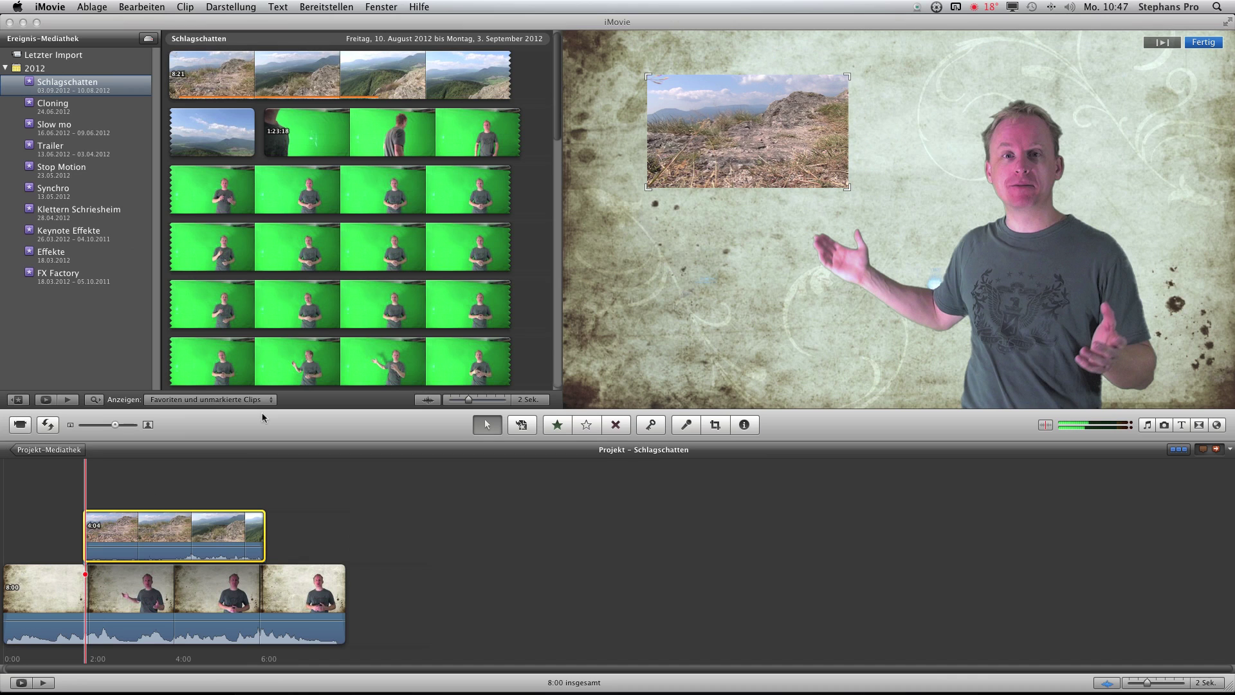
Start the landscape inset earlier, nudge it up-left in the viewer and enlarge it slightly
{"action": "left_click", "coordinate": [33, 496]}
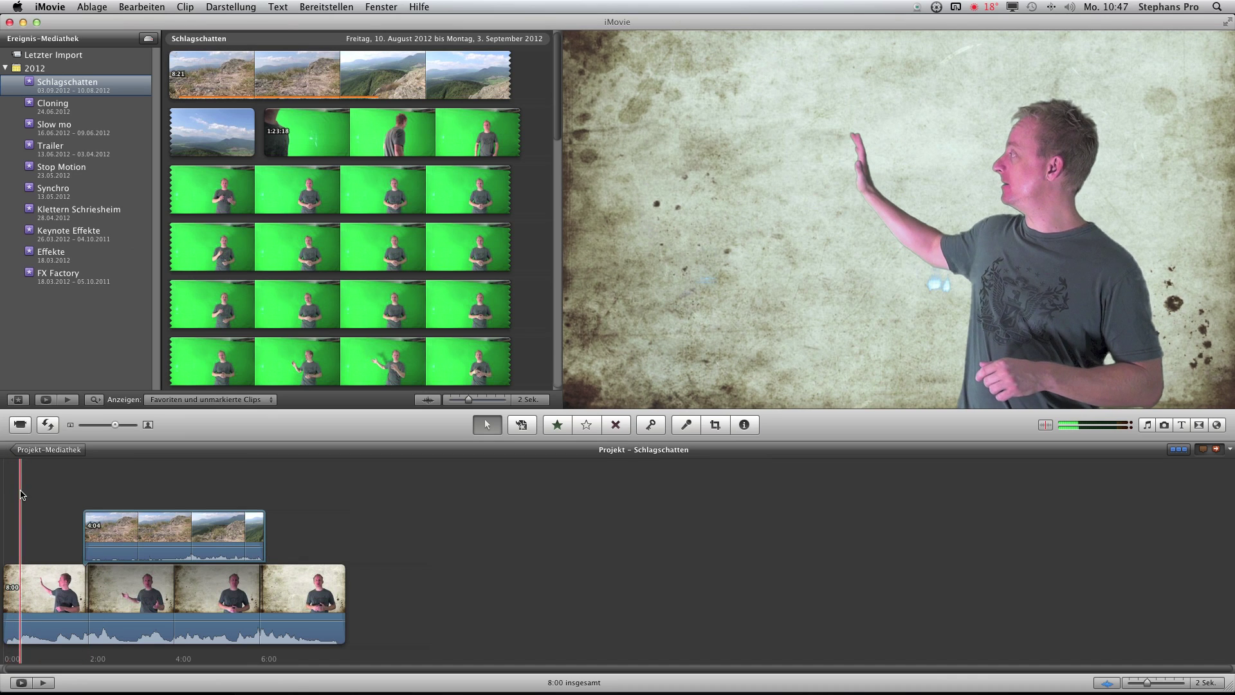
{"action": "left_click_drag", "start_coordinate": [128, 524], "coordinate": [75, 524]}
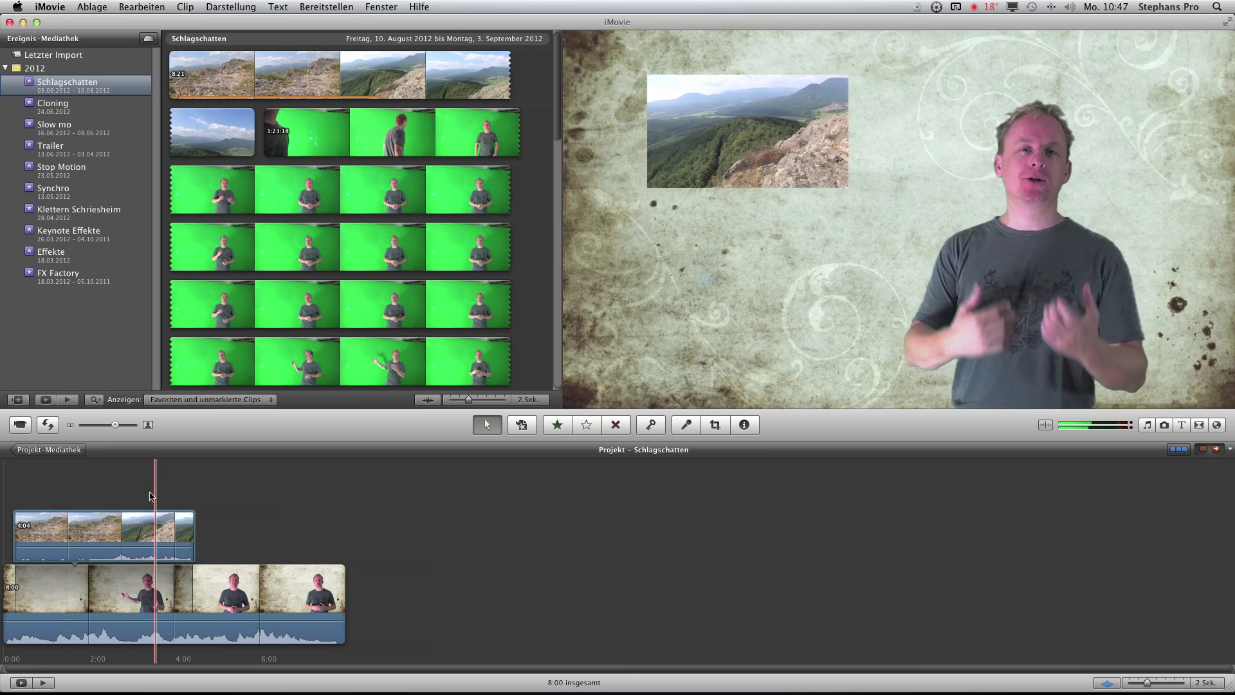
{"action": "left_click", "coordinate": [129, 524]}
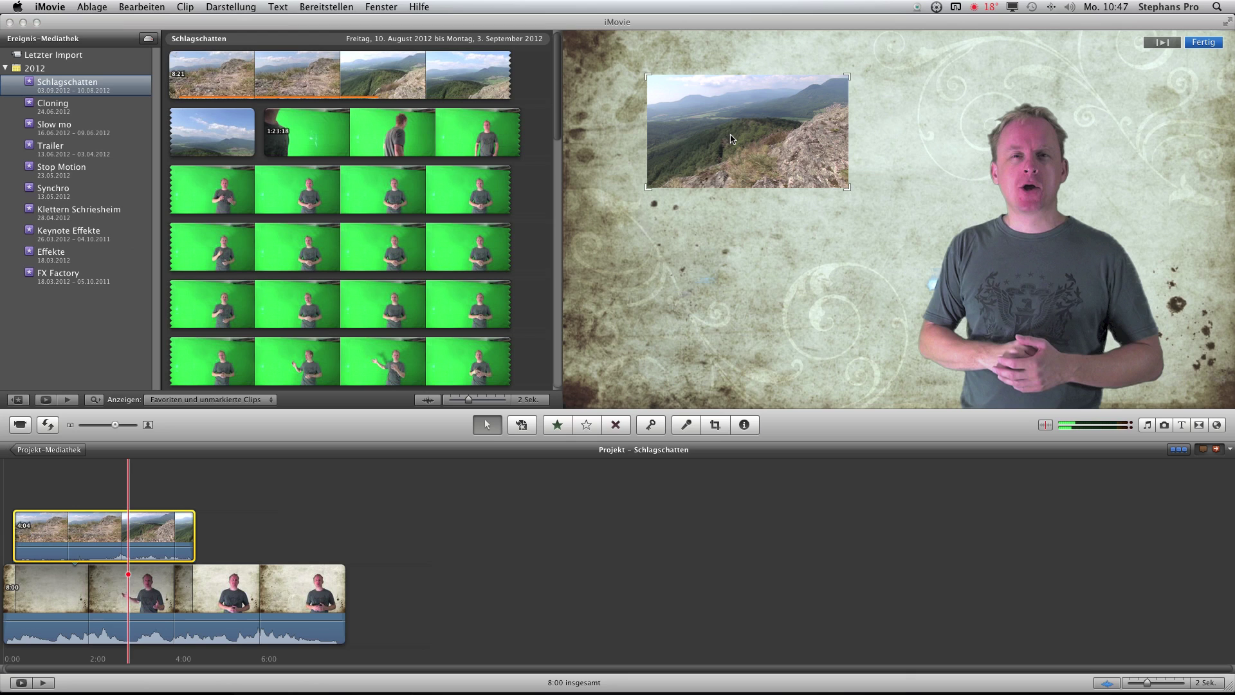
{"action": "left_click_drag", "start_coordinate": [731, 138], "coordinate": [725, 130]}
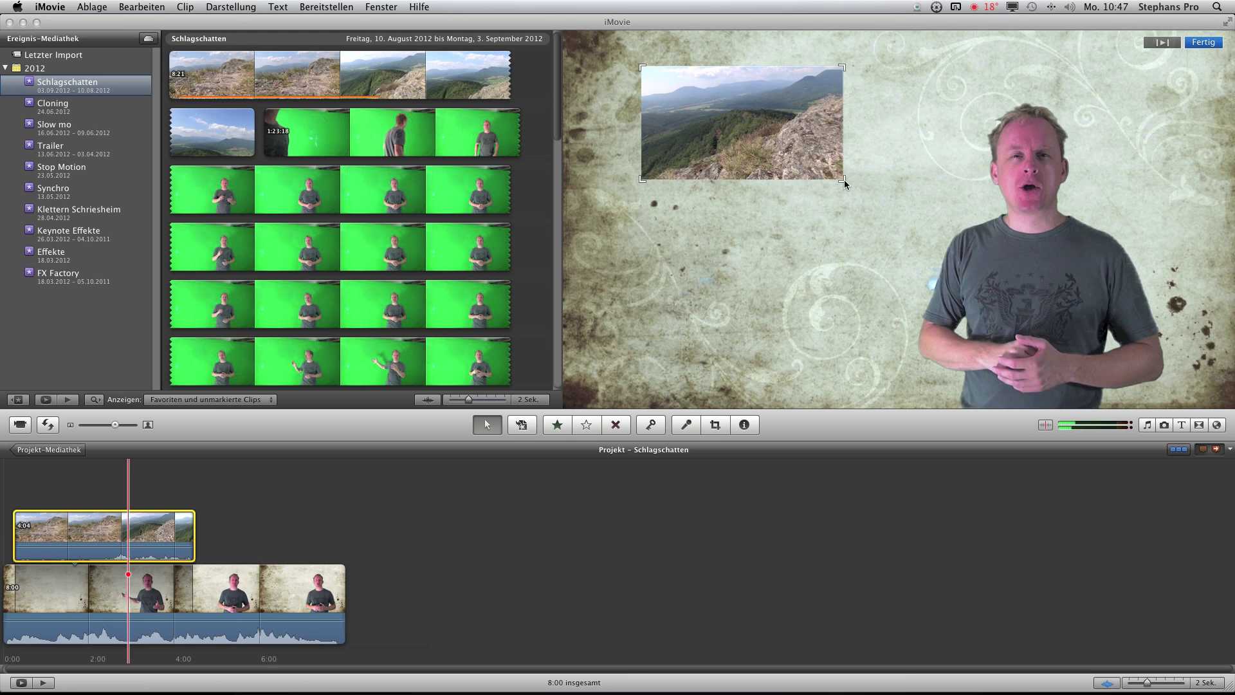
{"action": "left_click_drag", "start_coordinate": [845, 184], "coordinate": [863, 194]}
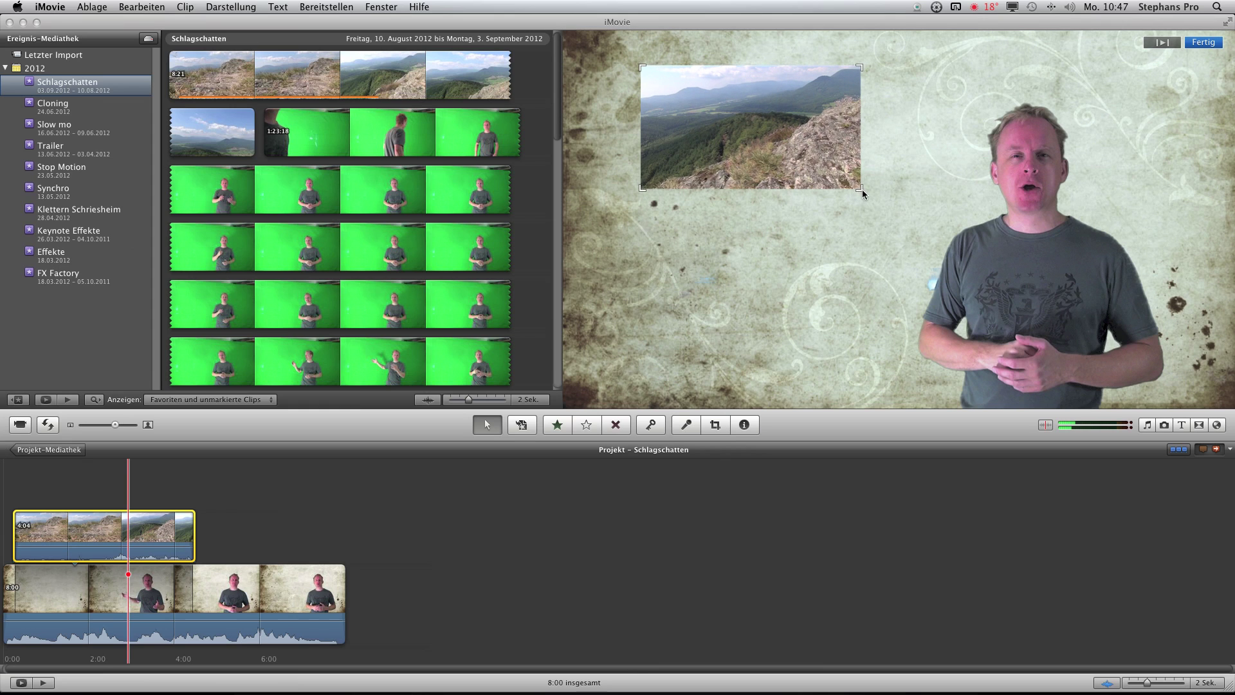
Darken the mountain inset with exposure 25 %, brightness −59 %, contrast −99 % and saturation 0 %
{"action": "left_click", "coordinate": [743, 426]}
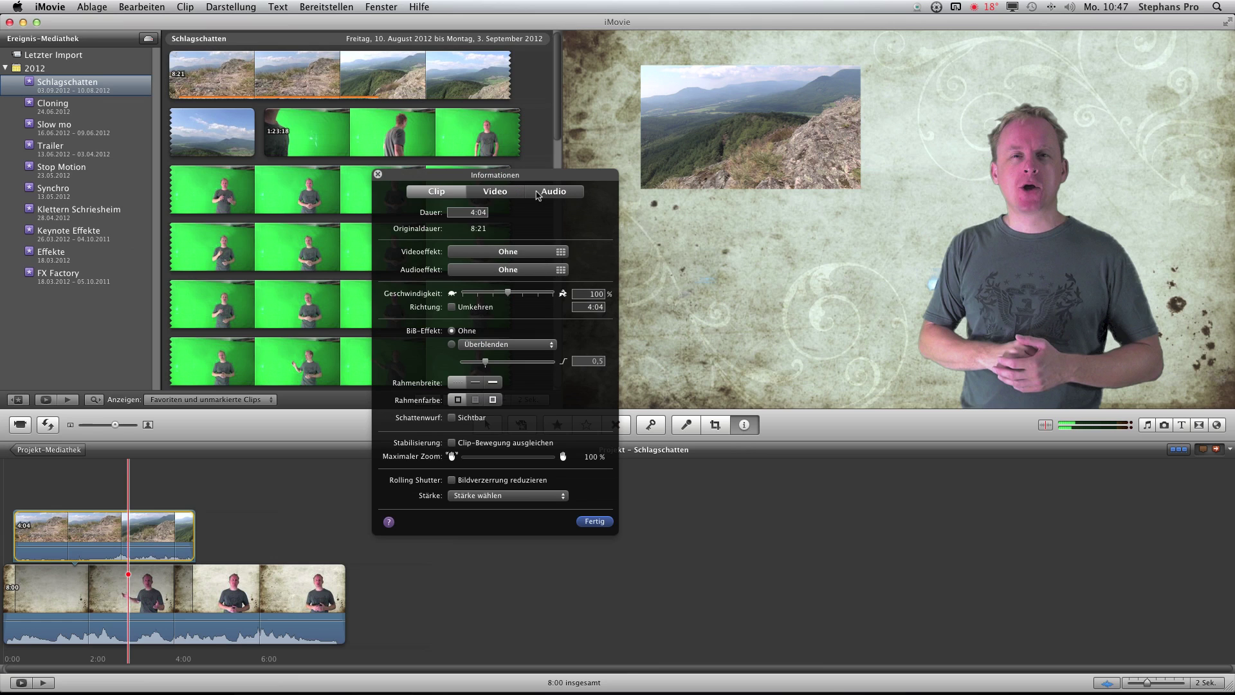
{"action": "left_click", "coordinate": [513, 194]}
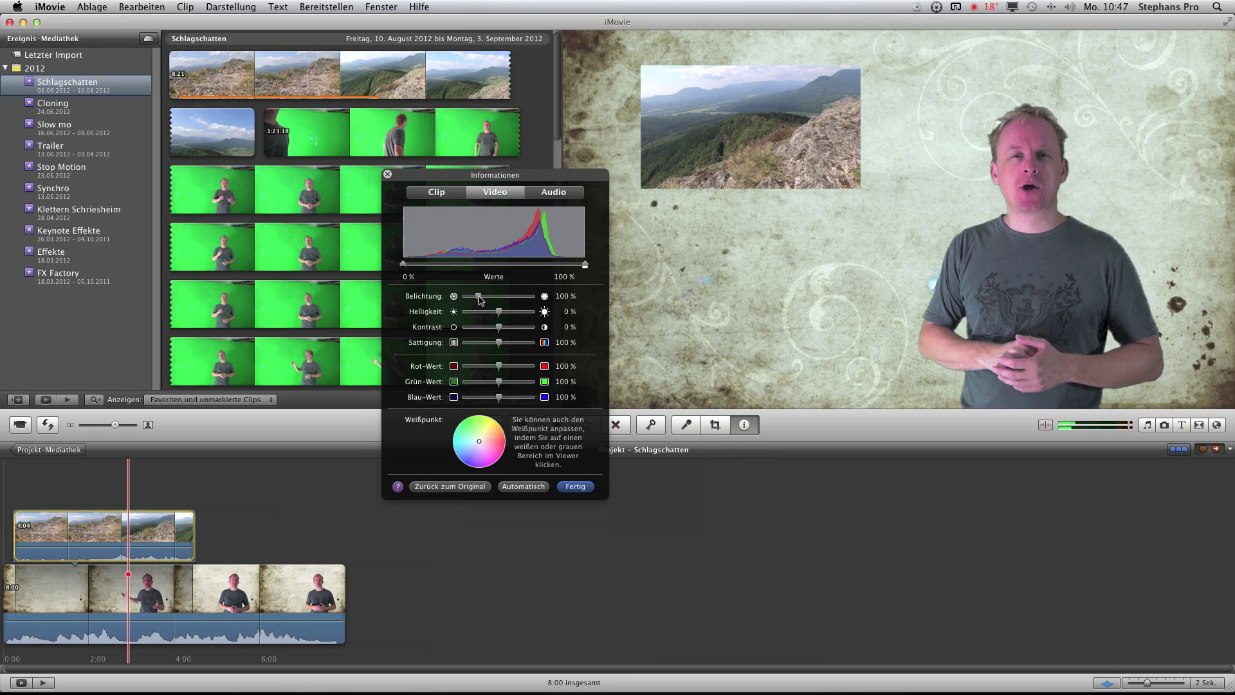
{"action": "left_click_drag", "start_coordinate": [479, 299], "coordinate": [399, 351]}
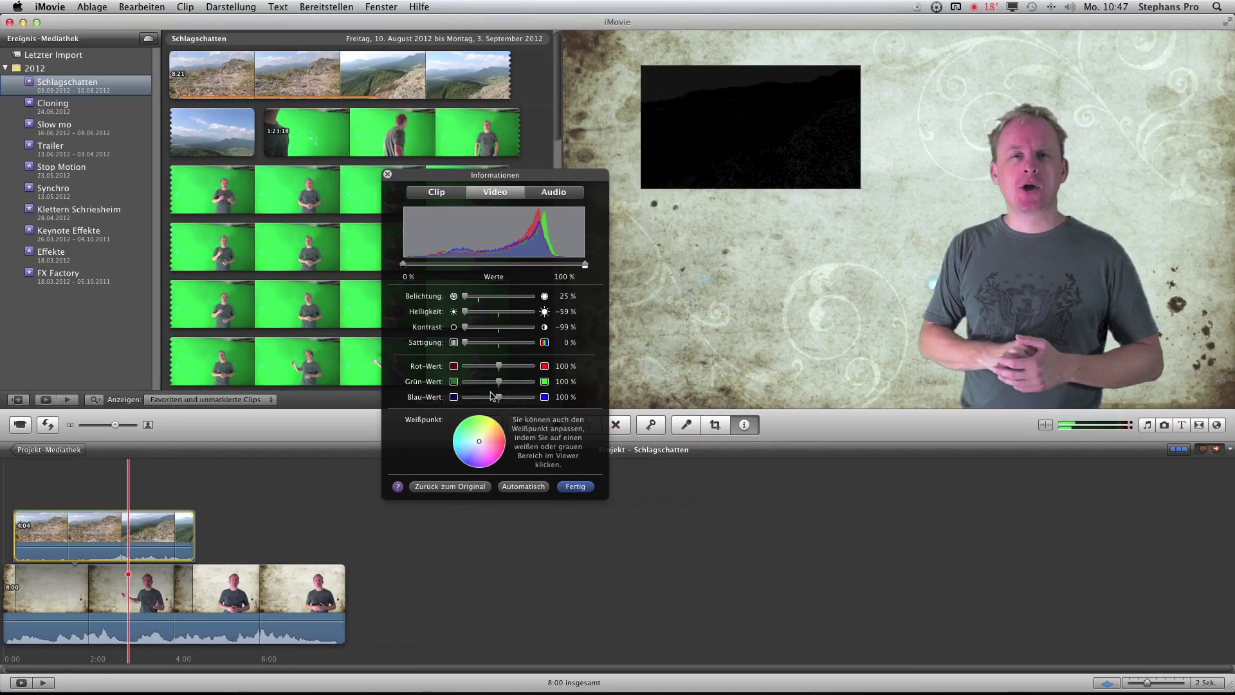
{"action": "left_click", "coordinate": [579, 486]}
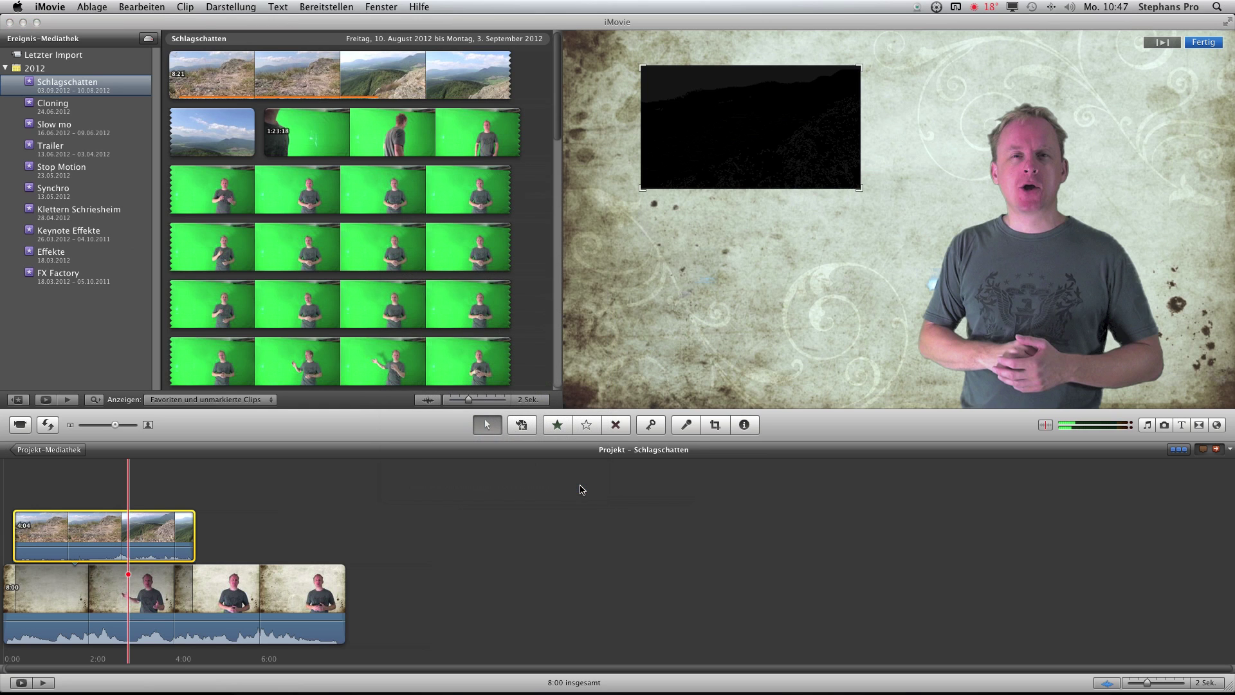
Export the composite via Bereitstellen as a QuickTime movie, then delete the project's clips
{"action": "left_click", "coordinate": [388, 6]}
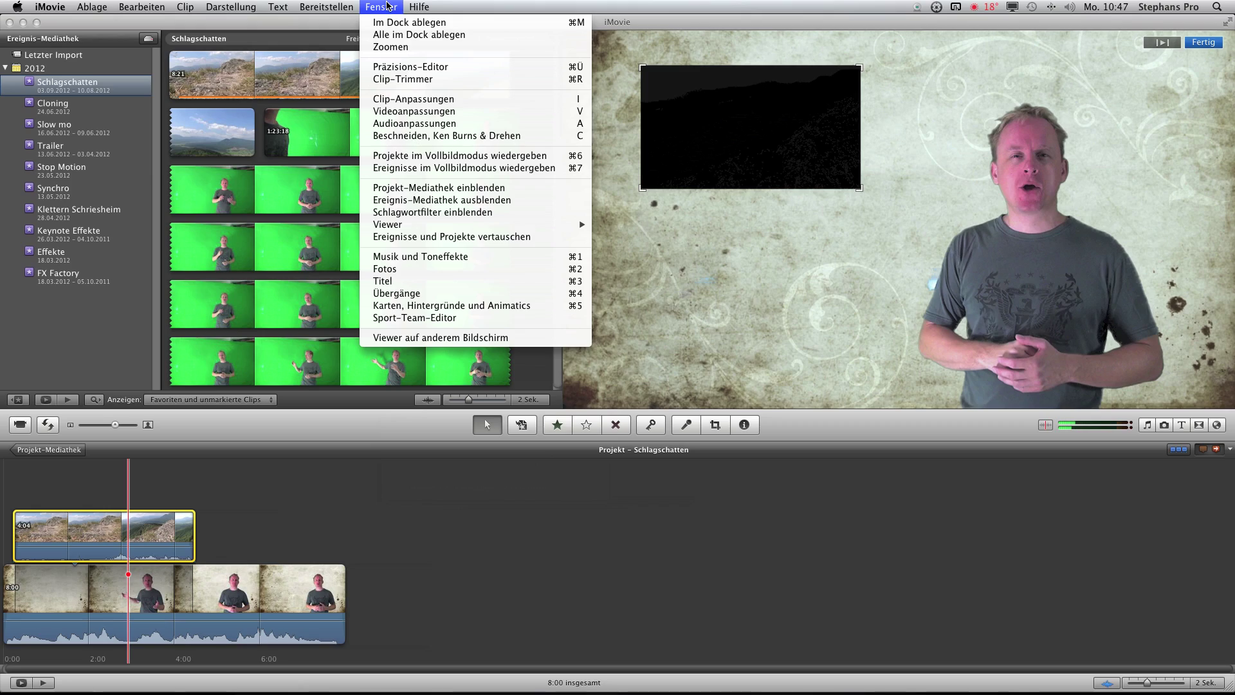
{"action": "mouse_move", "coordinate": [346, 8]}
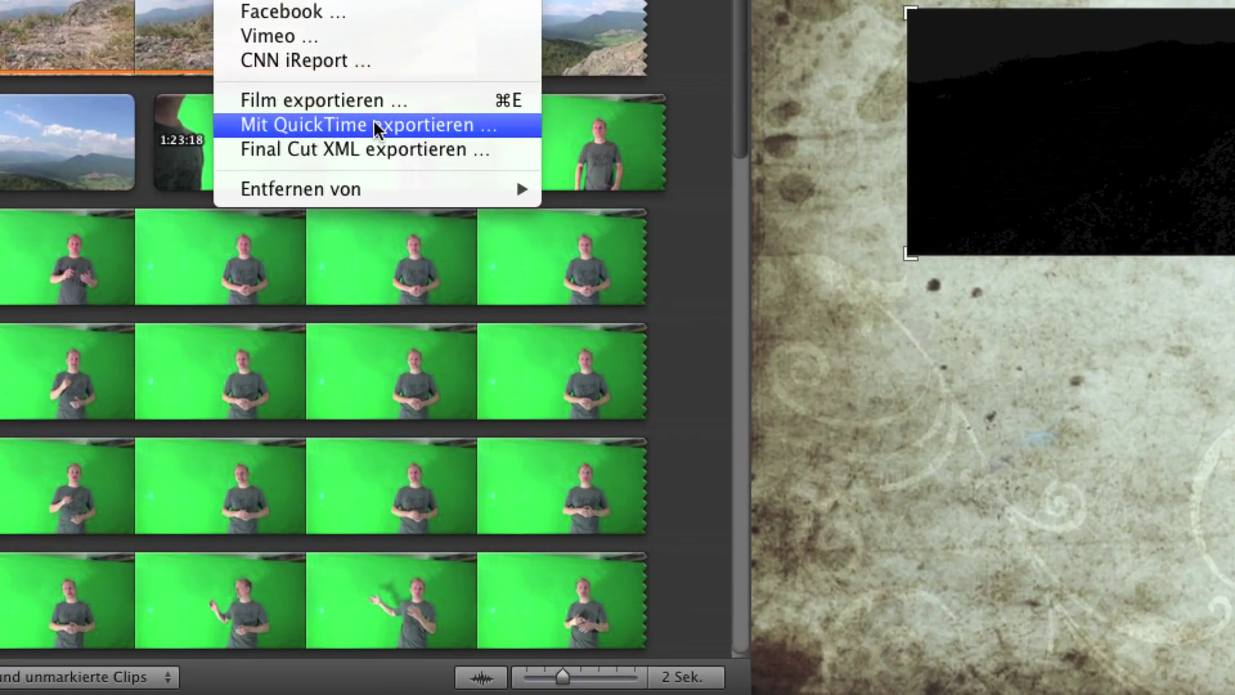
{"action": "left_click", "coordinate": [366, 123]}
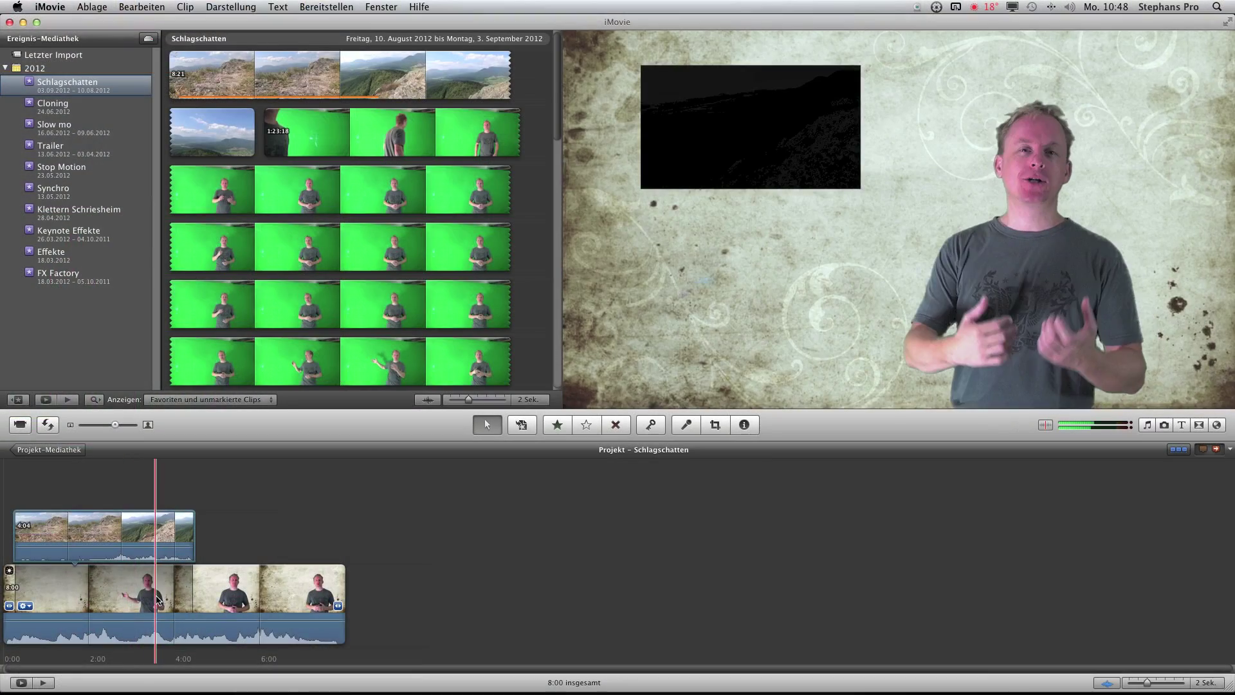
{"action": "left_click", "coordinate": [158, 599]}
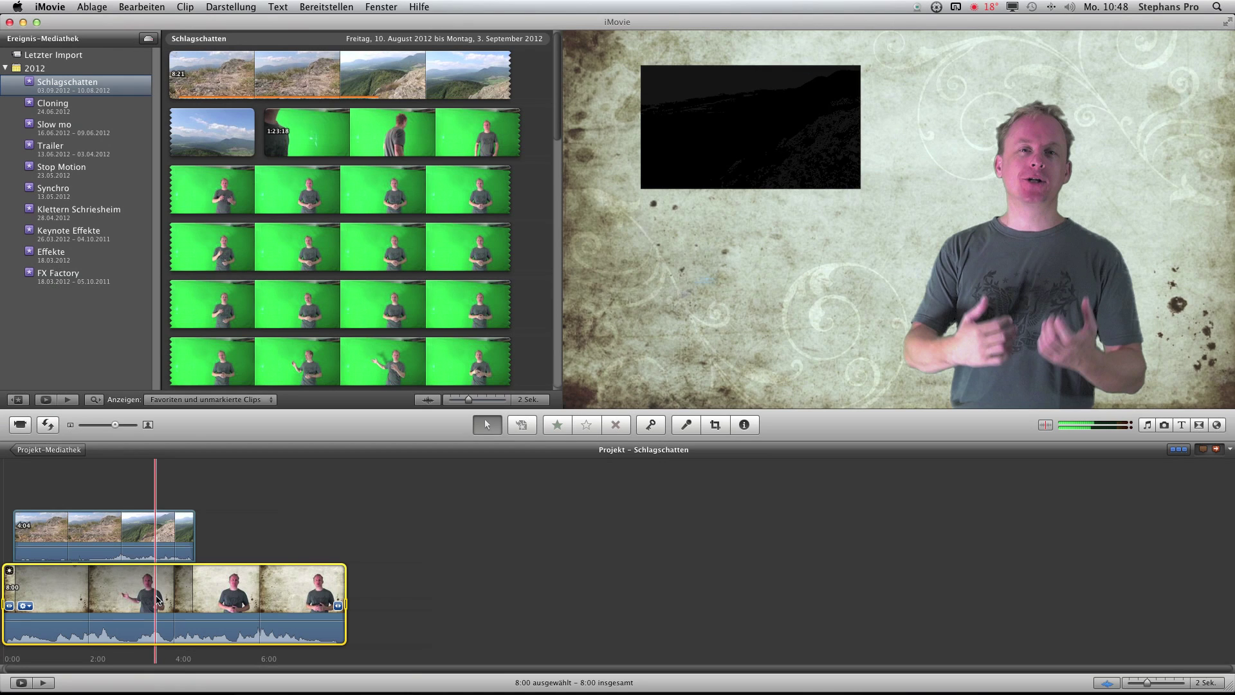
{"action": "key", "text": "Delete"}
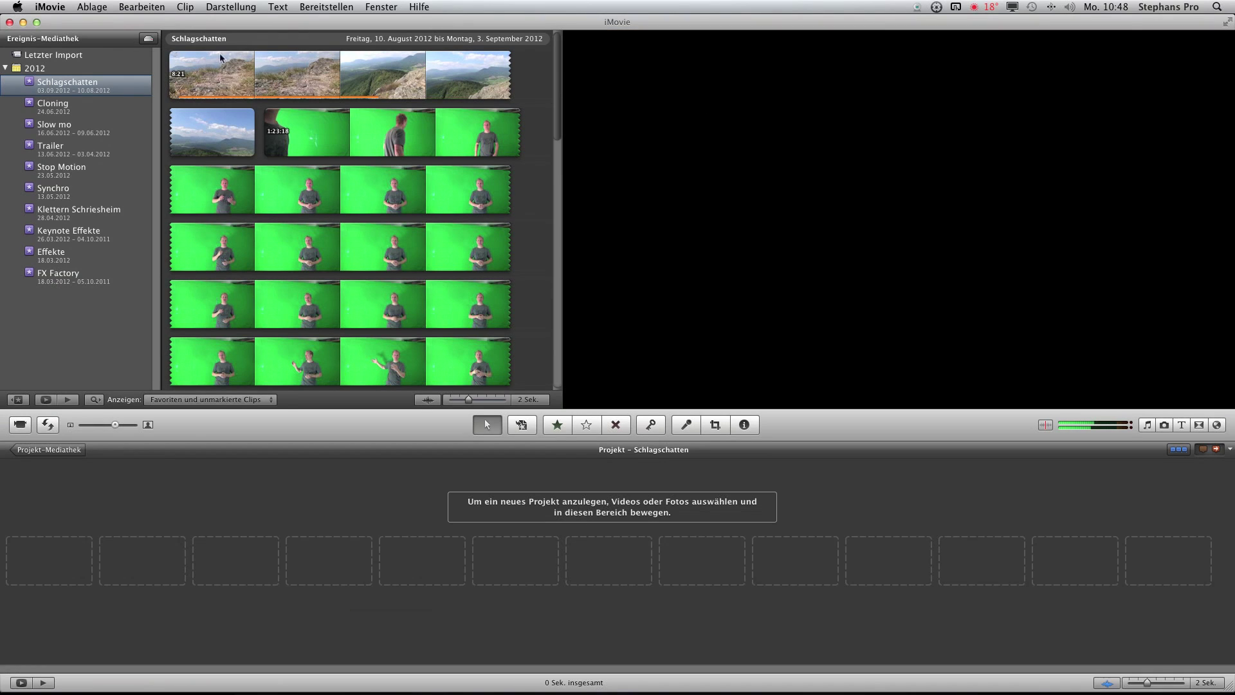
Import the exported dark-box movie and place it in the empty project as one 8:00 clip
{"action": "left_click", "coordinate": [169, 6]}
{"action": "mouse_move", "coordinate": [193, 96]}
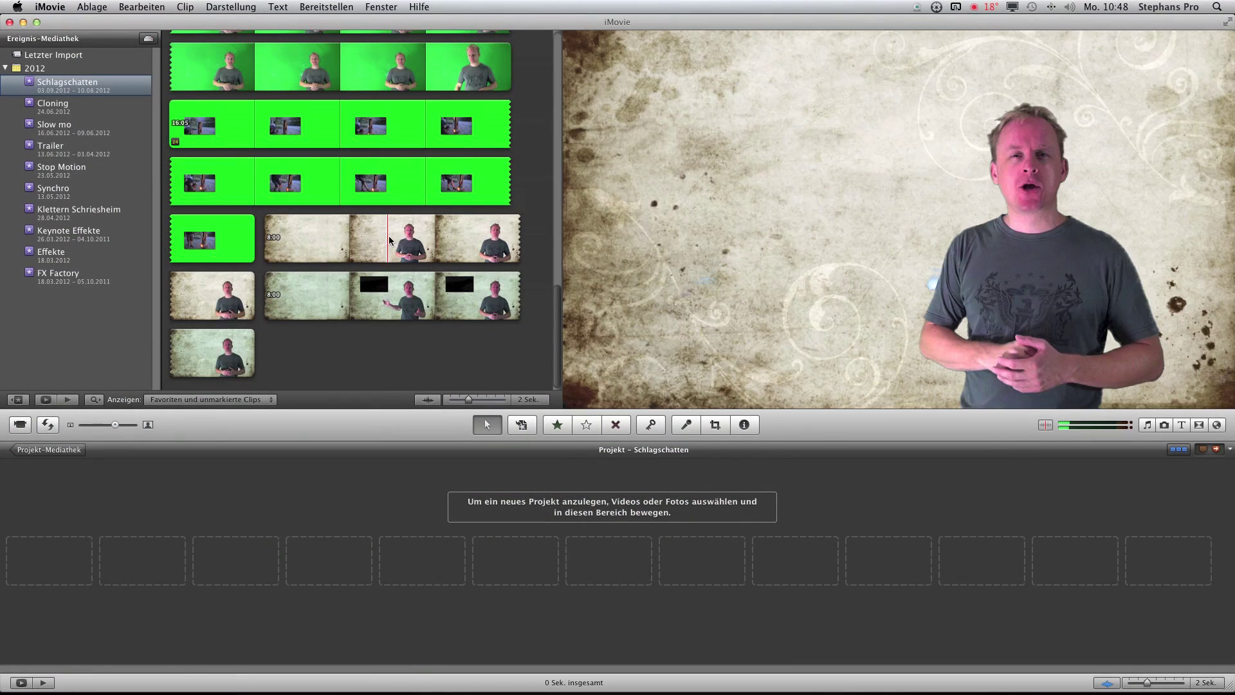
{"action": "left_click", "coordinate": [364, 296]}
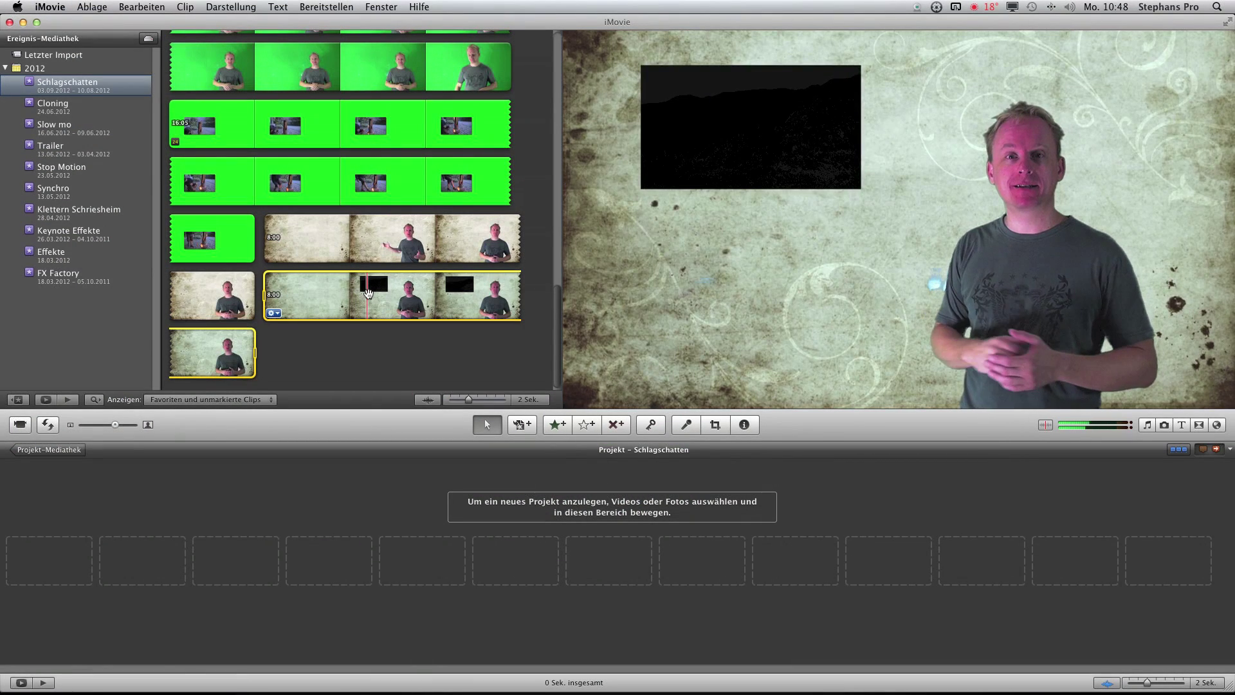
{"action": "left_click_drag", "start_coordinate": [364, 295], "coordinate": [166, 558]}
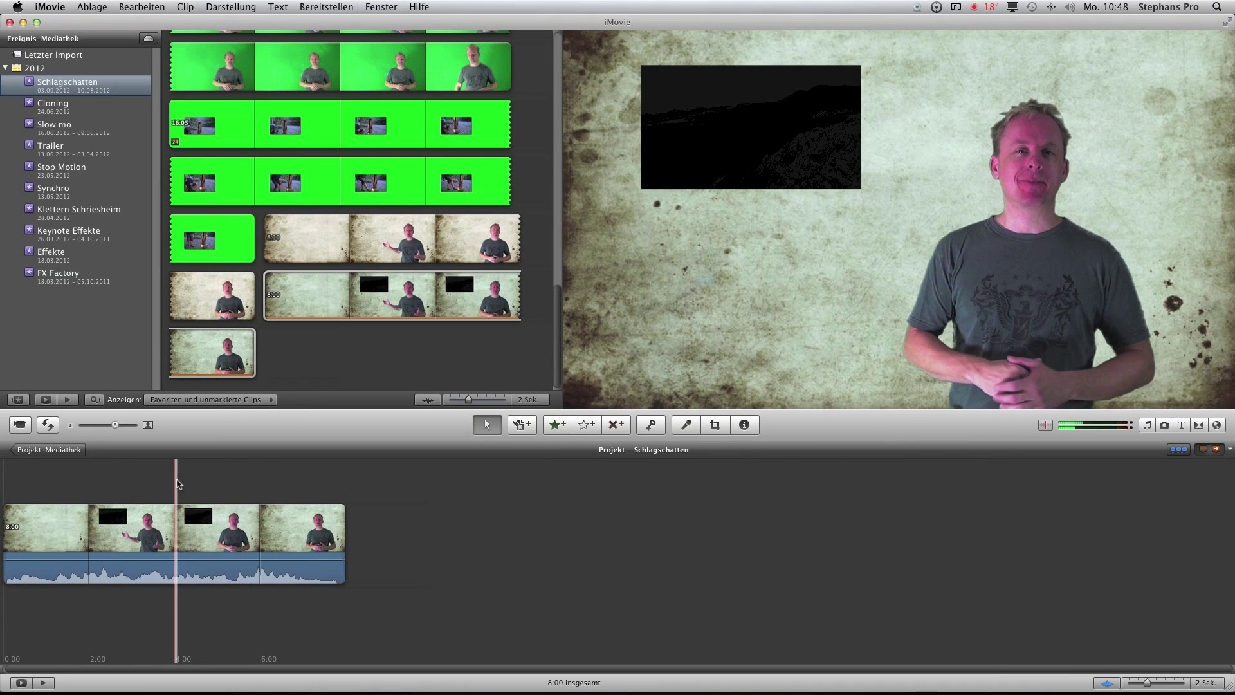
{"action": "left_click", "coordinate": [274, 519]}
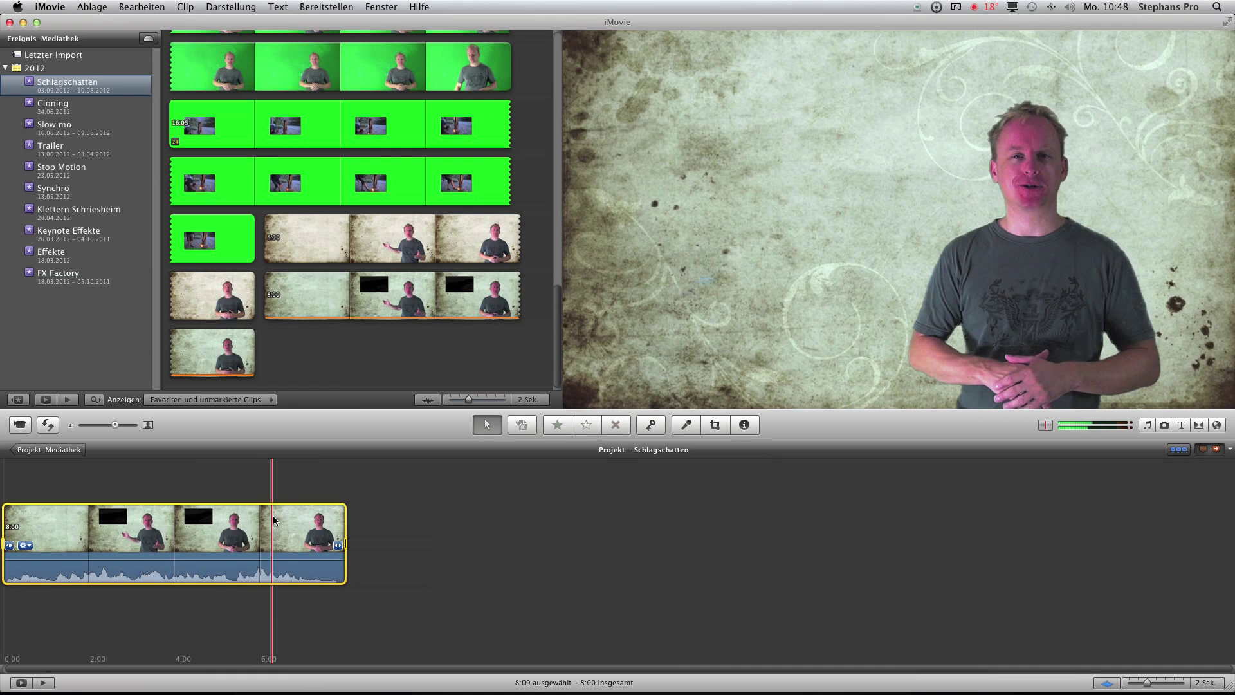
{"action": "left_click", "coordinate": [746, 420]}
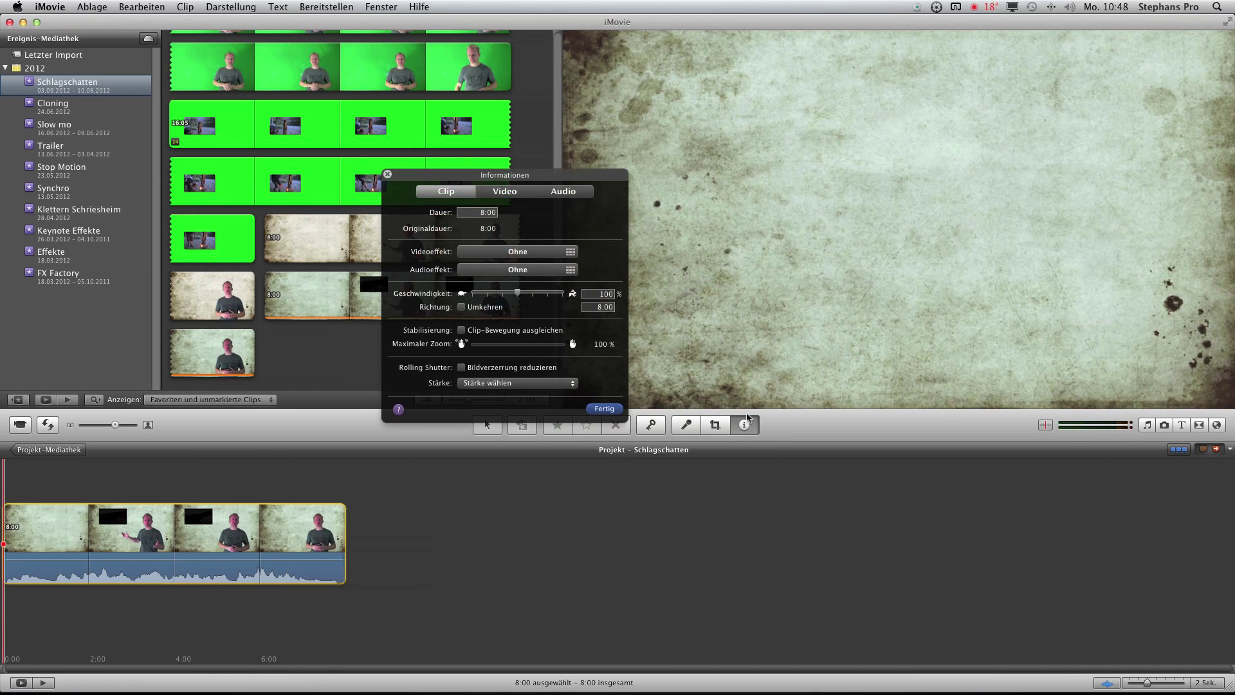
{"action": "left_click", "coordinate": [522, 194]}
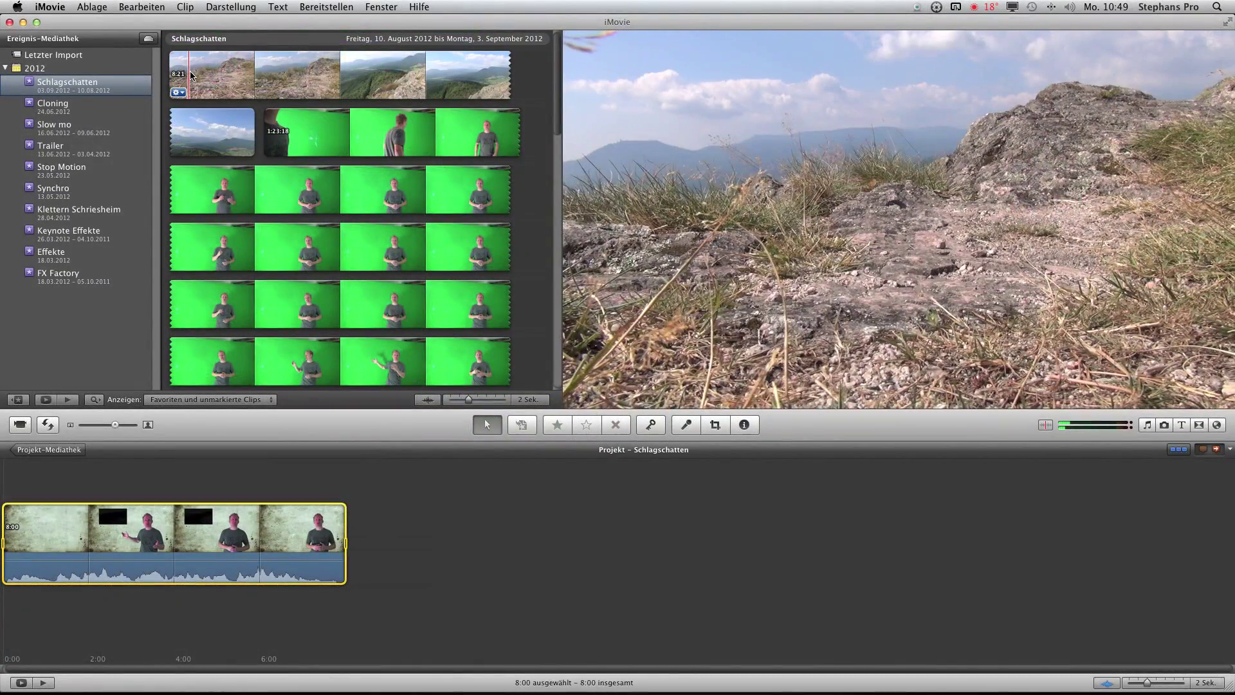
Overlay a marked section of the mountain clip as Bild-in-Bild, starting just after the project begins
{"action": "left_click_drag", "start_coordinate": [191, 75], "coordinate": [184, 522]}
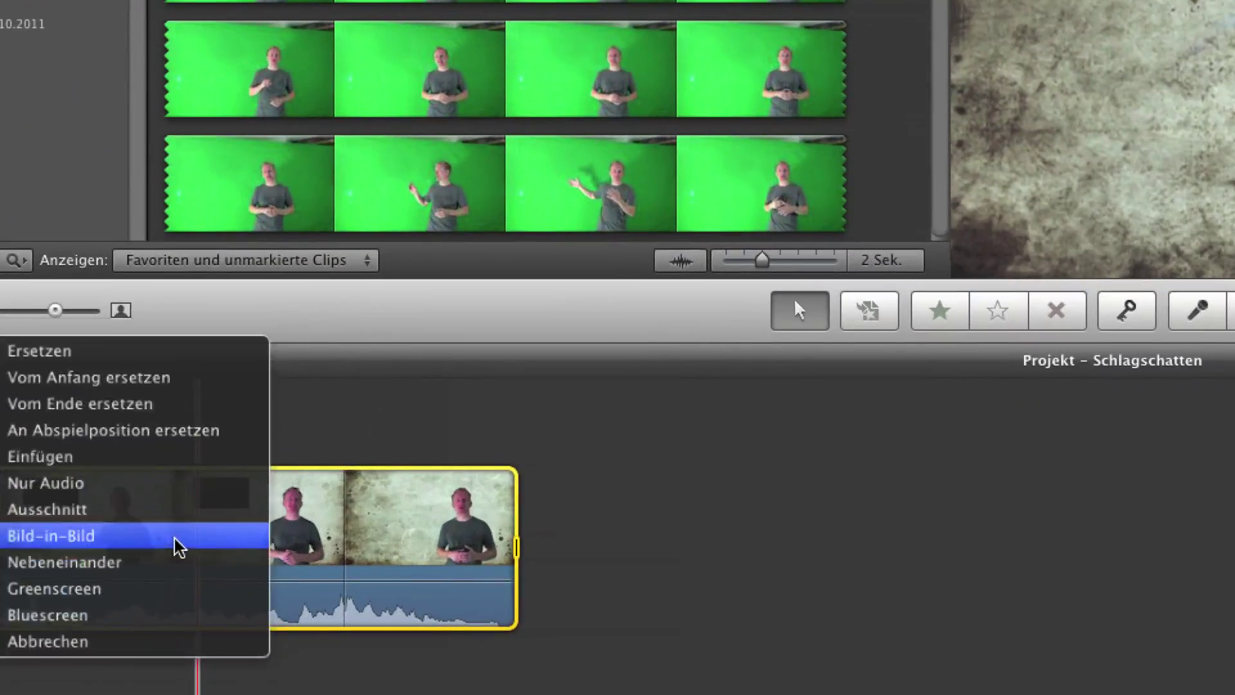
{"action": "left_click", "coordinate": [175, 539]}
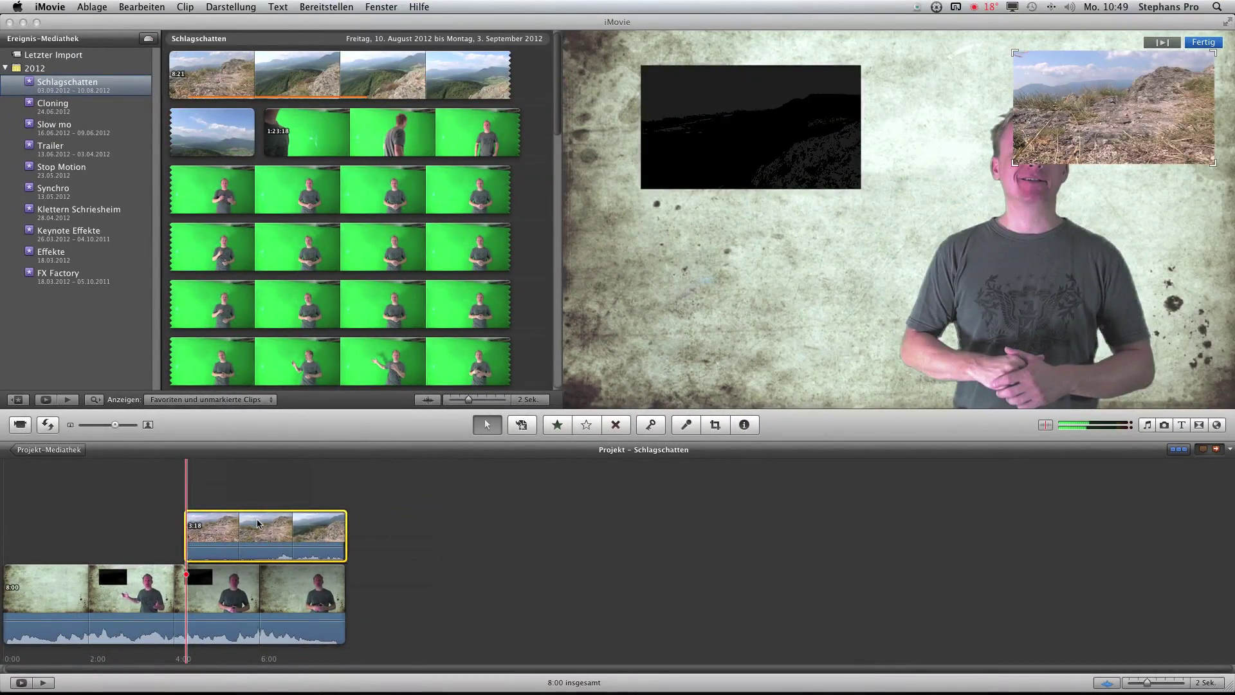
{"action": "left_click_drag", "start_coordinate": [257, 523], "coordinate": [79, 523]}
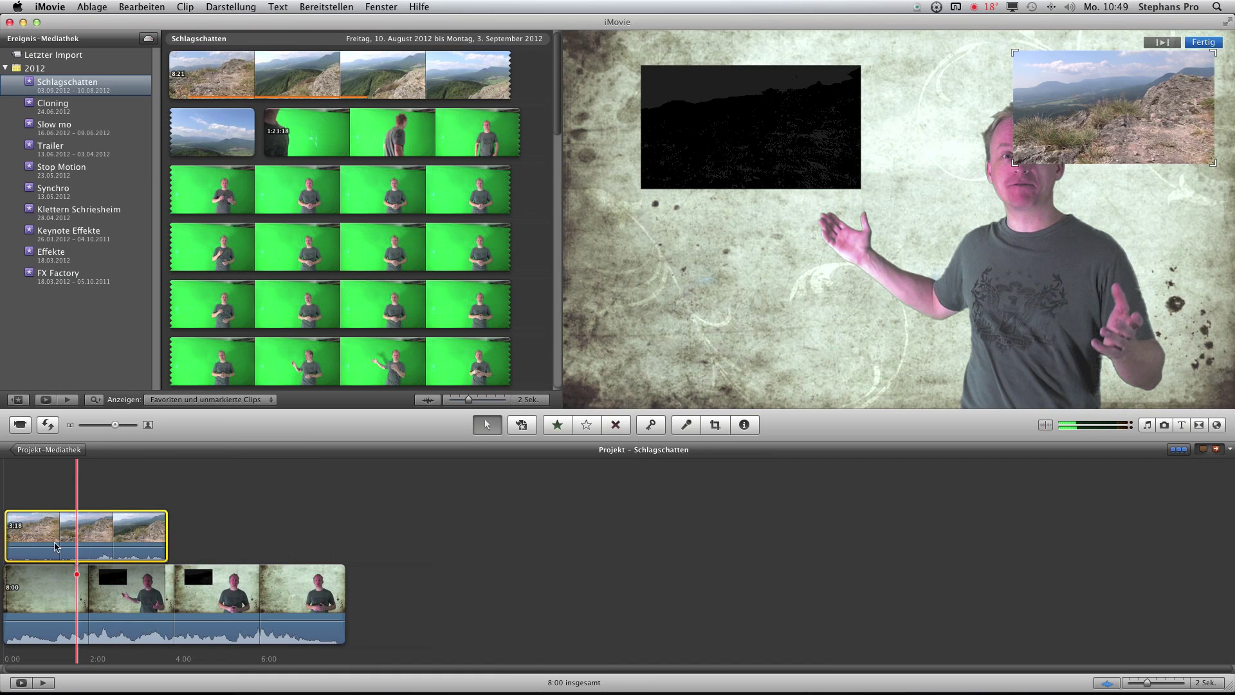
{"action": "left_click", "coordinate": [311, 526]}
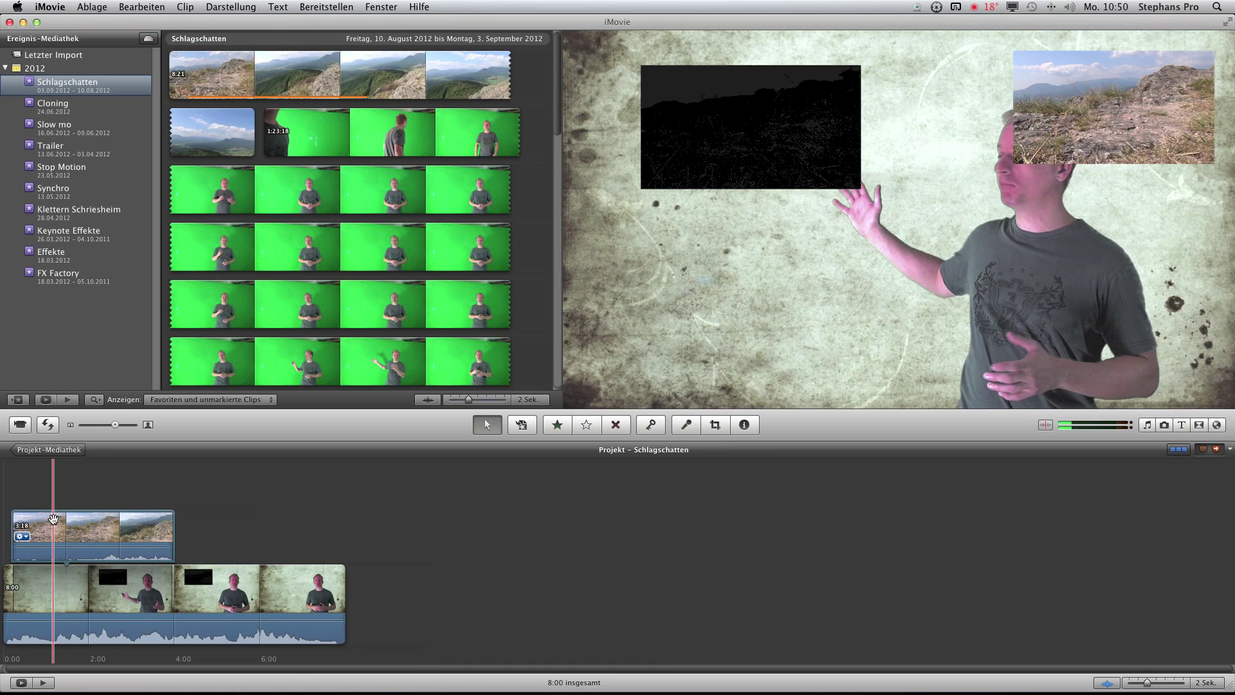
{"action": "left_click_drag", "start_coordinate": [55, 518], "coordinate": [54, 519]}
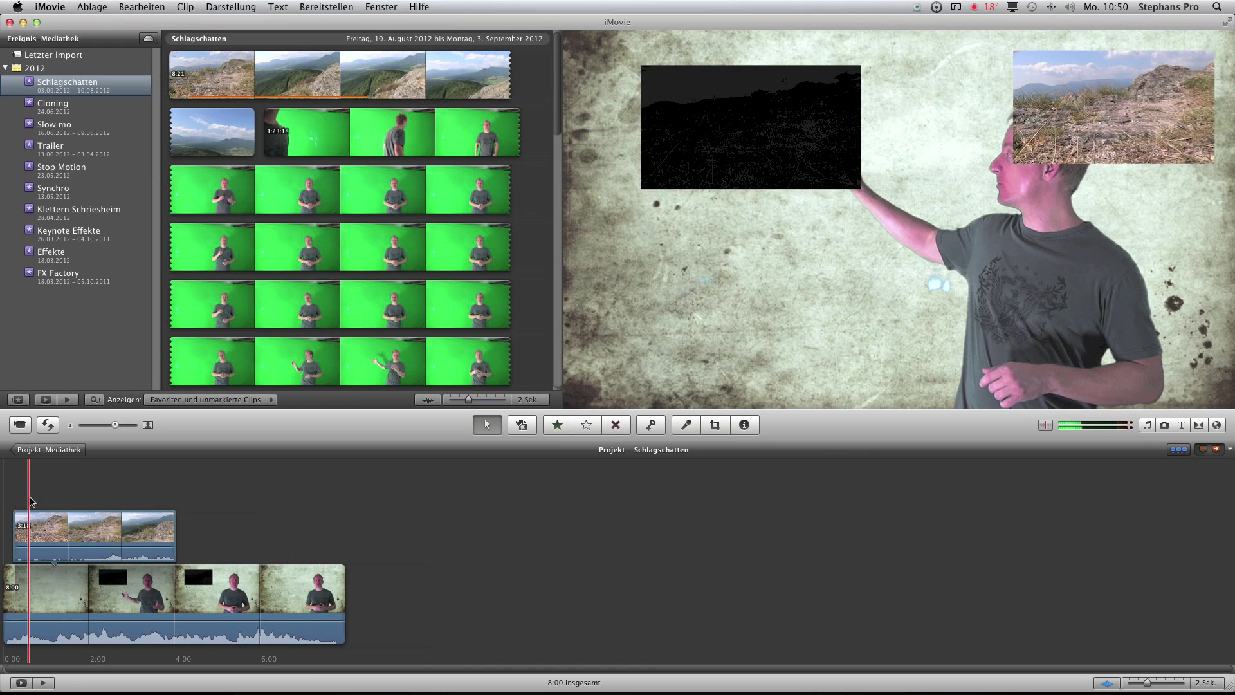
Move the landscape inset onto the dark box and enlarge it to fill the box
{"action": "left_click", "coordinate": [116, 534]}
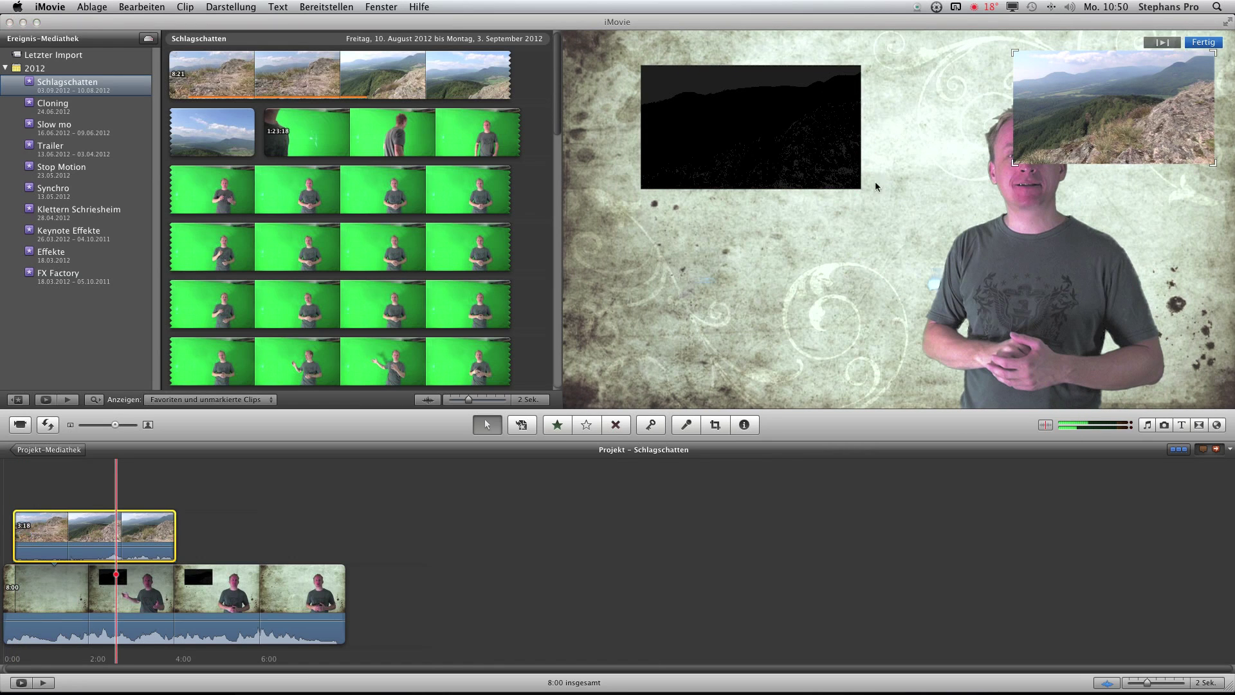
{"action": "left_click_drag", "start_coordinate": [1161, 85], "coordinate": [780, 101]}
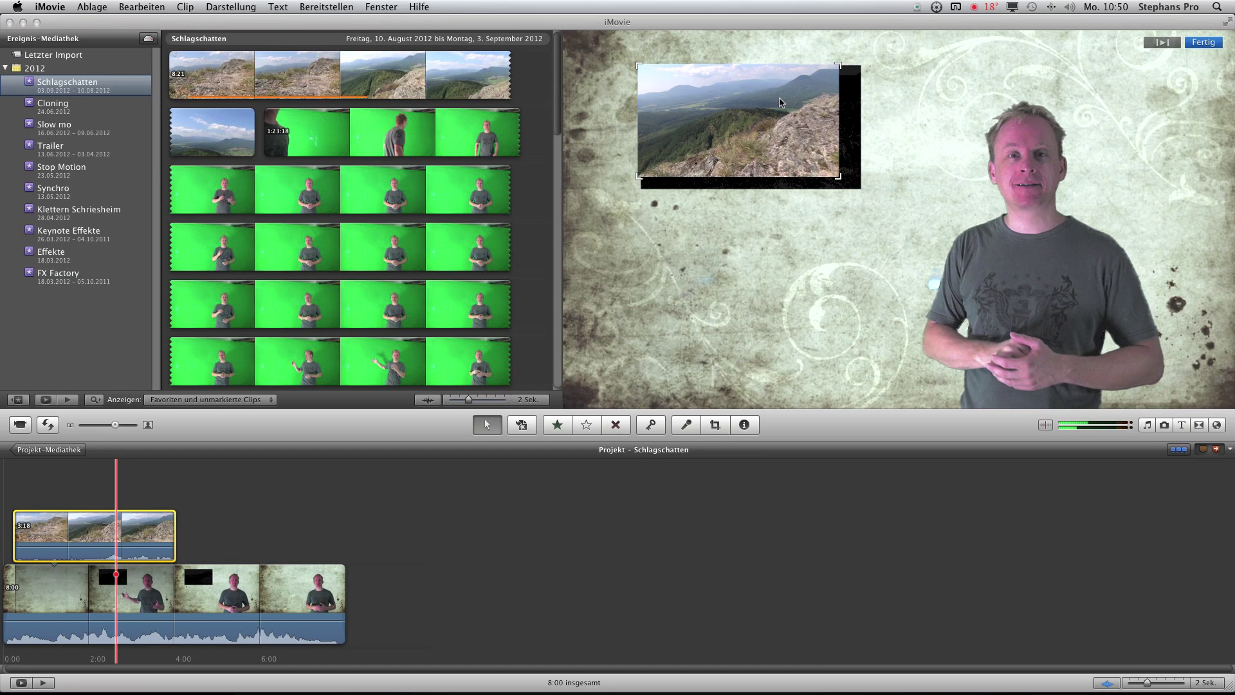
{"action": "mouse_move", "coordinate": [840, 180]}
{"action": "left_mouse_down"}
{"action": "mouse_move", "coordinate": [856, 188]}
{"action": "mouse_move", "coordinate": [841, 173]}
{"action": "left_mouse_up"}
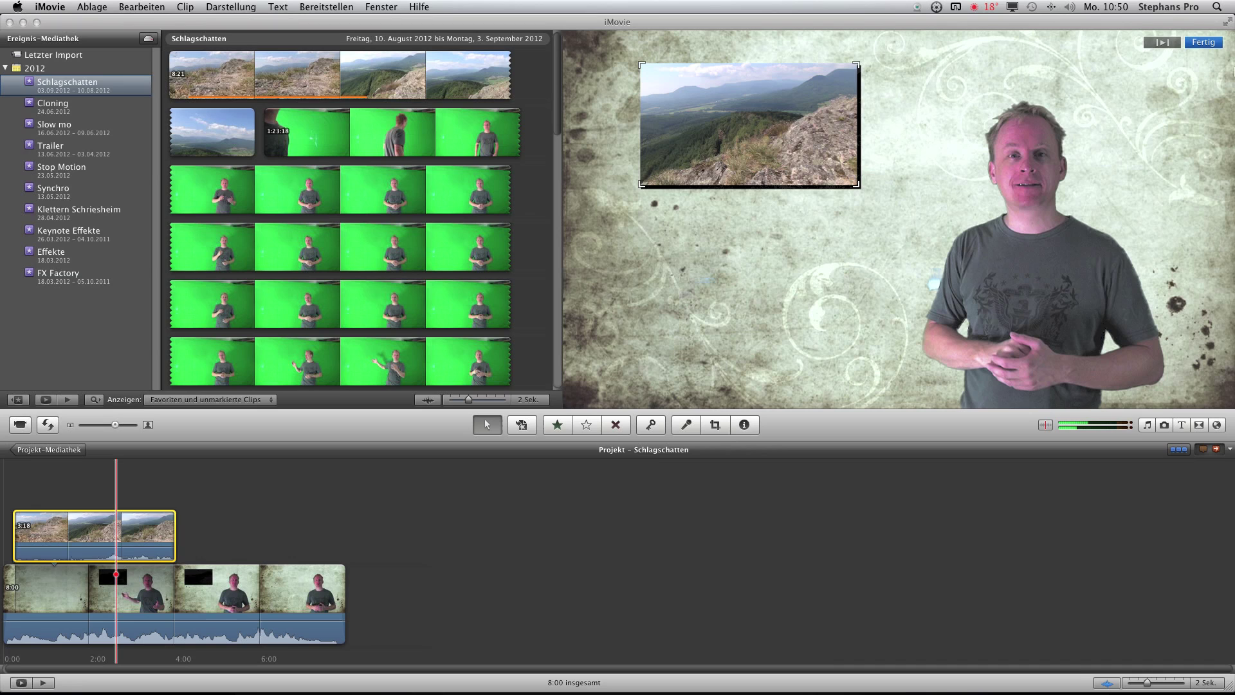
{"action": "left_click", "coordinate": [1204, 43]}
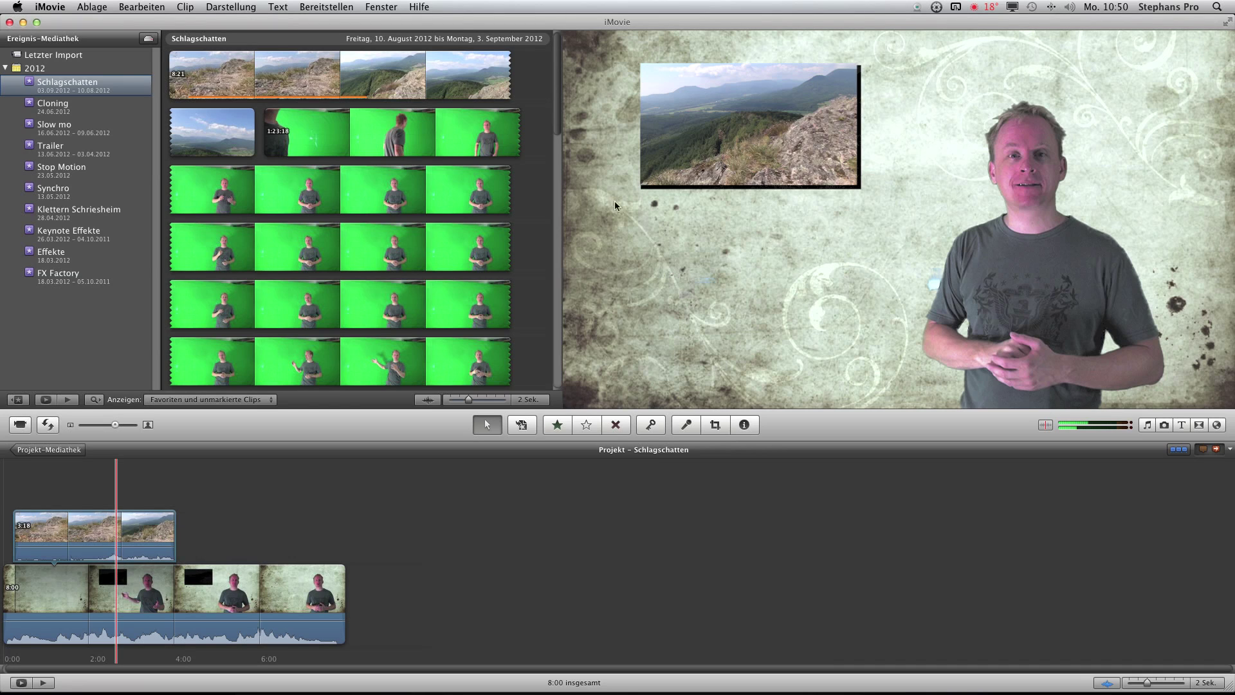
Nudge the inset slightly left over its shadow and enlarge it a little more
{"action": "left_click", "coordinate": [124, 535]}
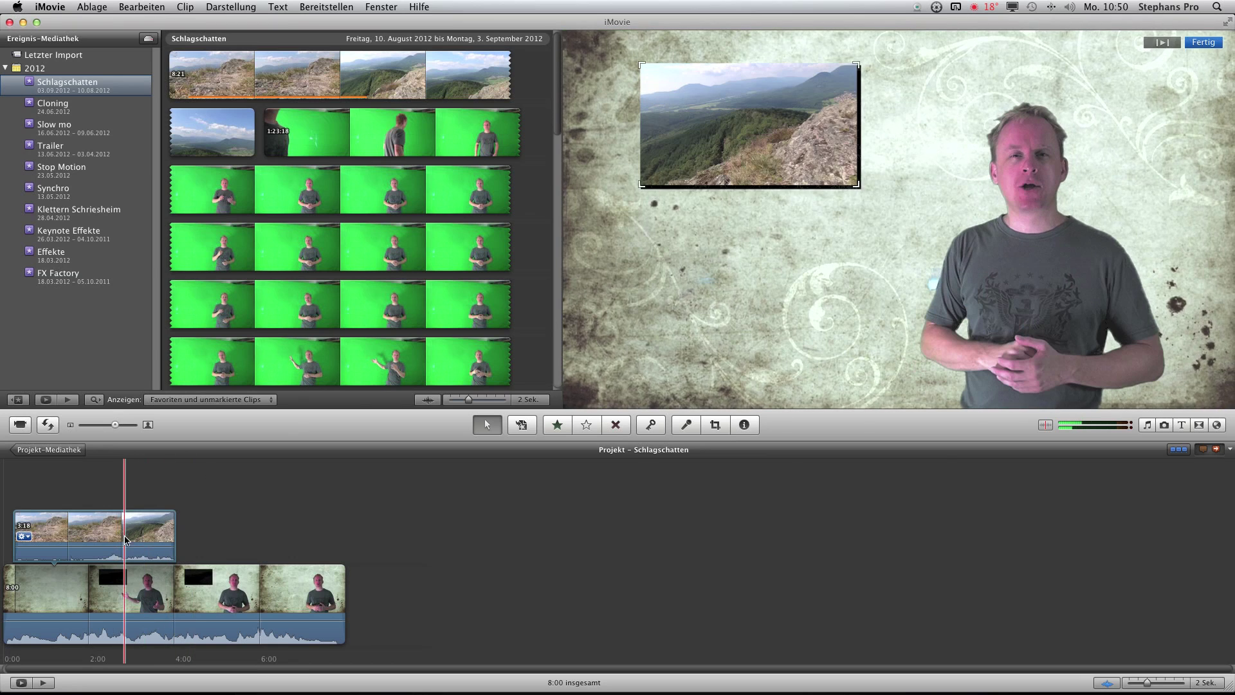
{"action": "left_click_drag", "start_coordinate": [804, 149], "coordinate": [798, 149]}
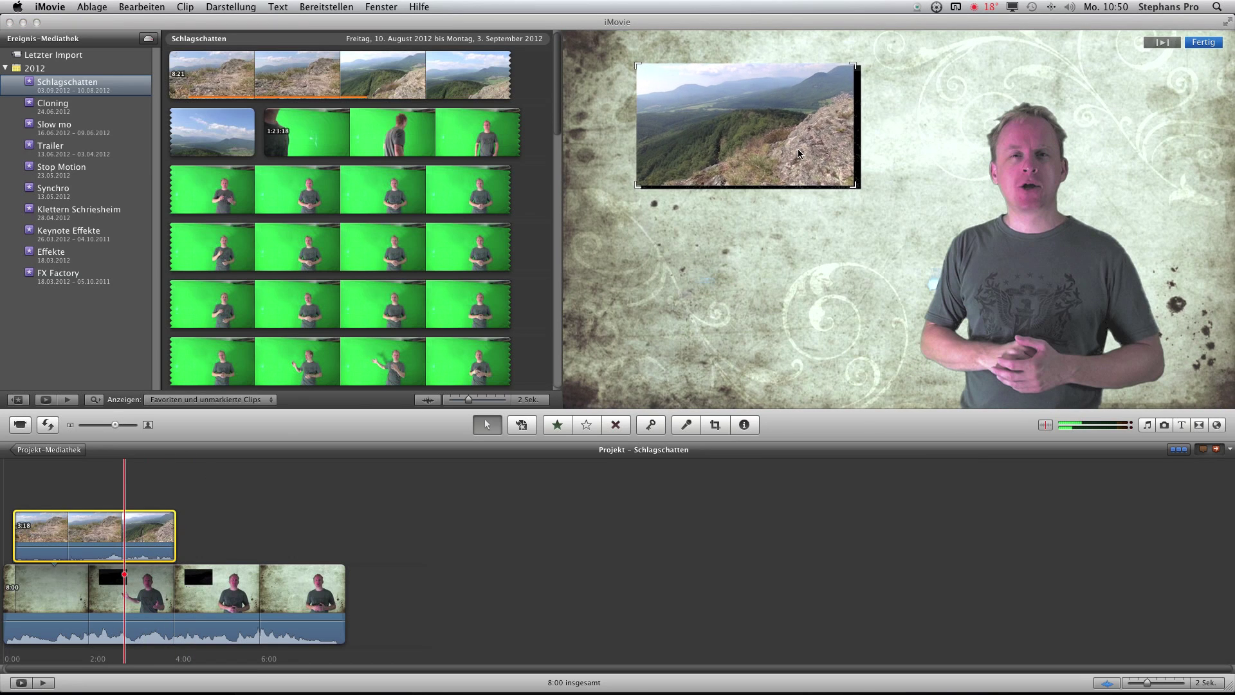
{"action": "left_click_drag", "start_coordinate": [857, 189], "coordinate": [861, 191]}
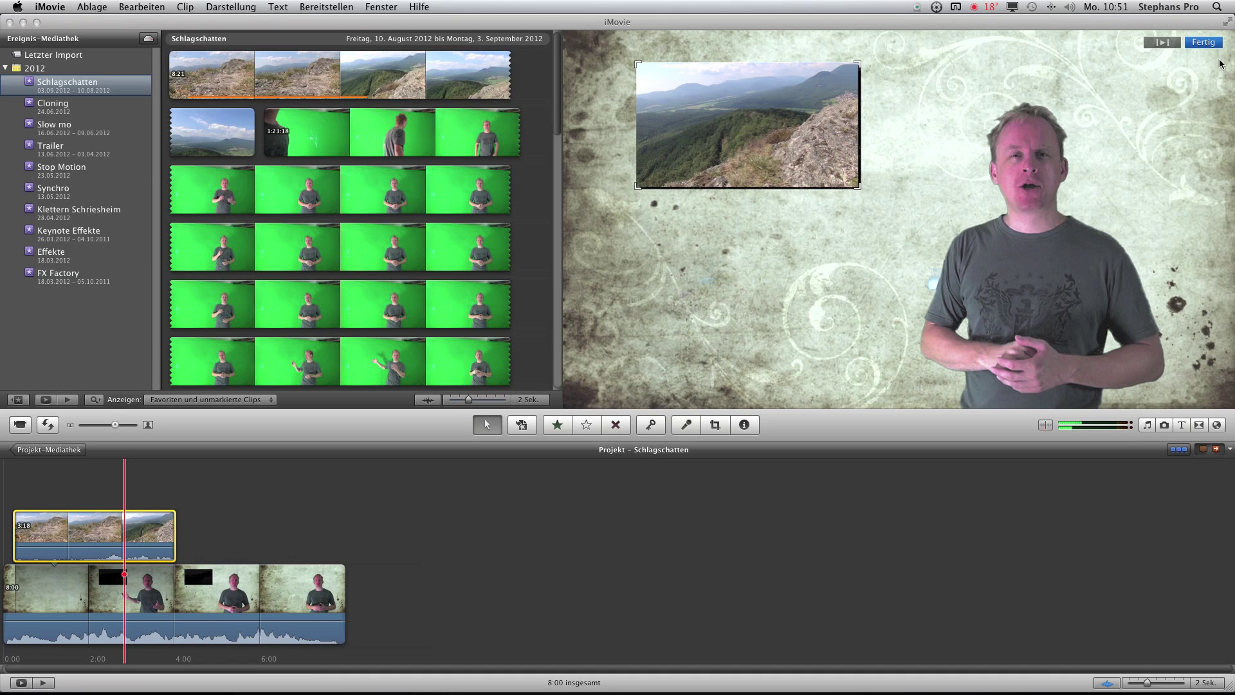
{"action": "left_click", "coordinate": [1204, 42]}
{"action": "left_click", "coordinate": [339, 7]}
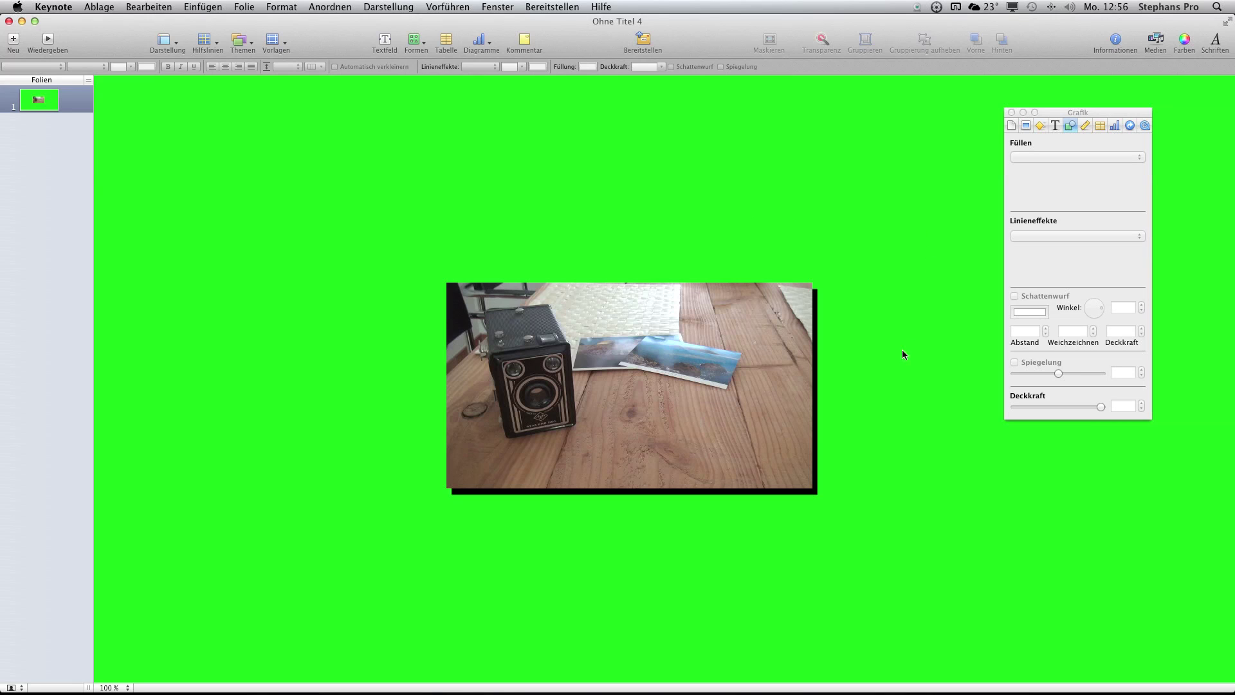
Set the camera photo's shadow softening to 2 px and move the photo to the upper-left corner
{"action": "mouse_move", "coordinate": [658, 369]}
{"action": "left_mouse_down"}
{"action": "mouse_move", "coordinate": [612, 341]}
{"action": "mouse_move", "coordinate": [667, 365]}
{"action": "left_mouse_up"}
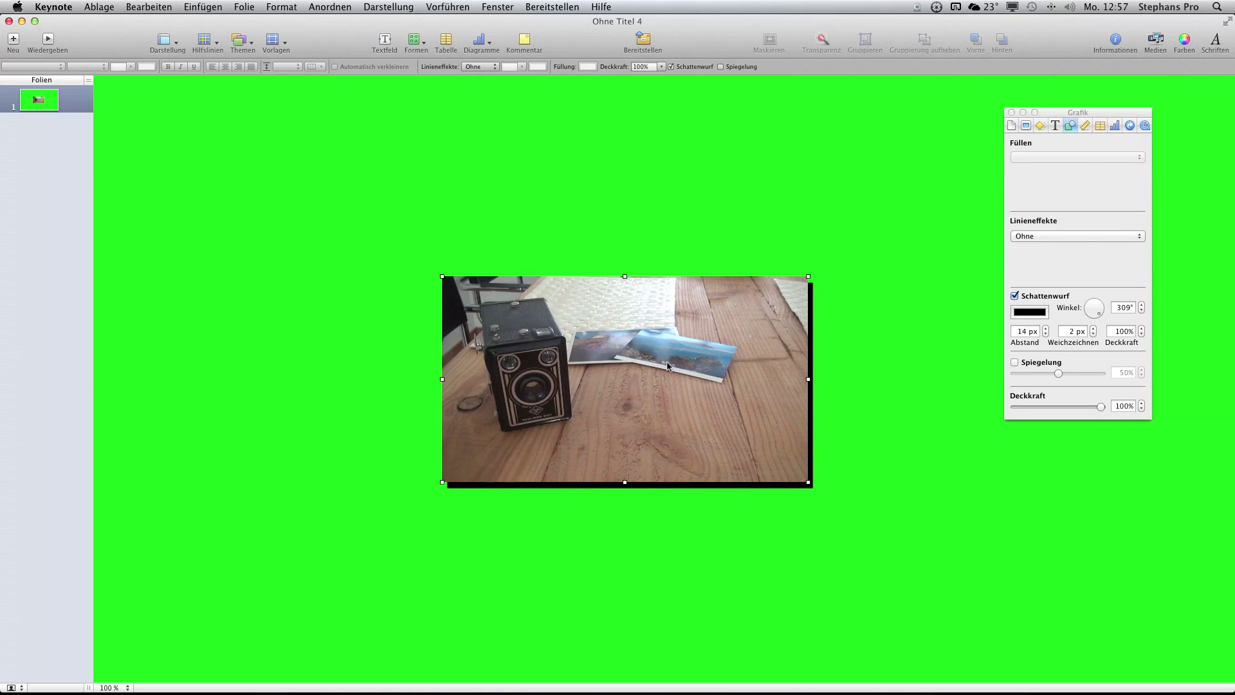
{"action": "left_click", "coordinate": [1014, 296]}
{"action": "left_click", "coordinate": [1014, 297]}
{"action": "left_click_drag", "start_coordinate": [1094, 330], "coordinate": [1093, 329]}
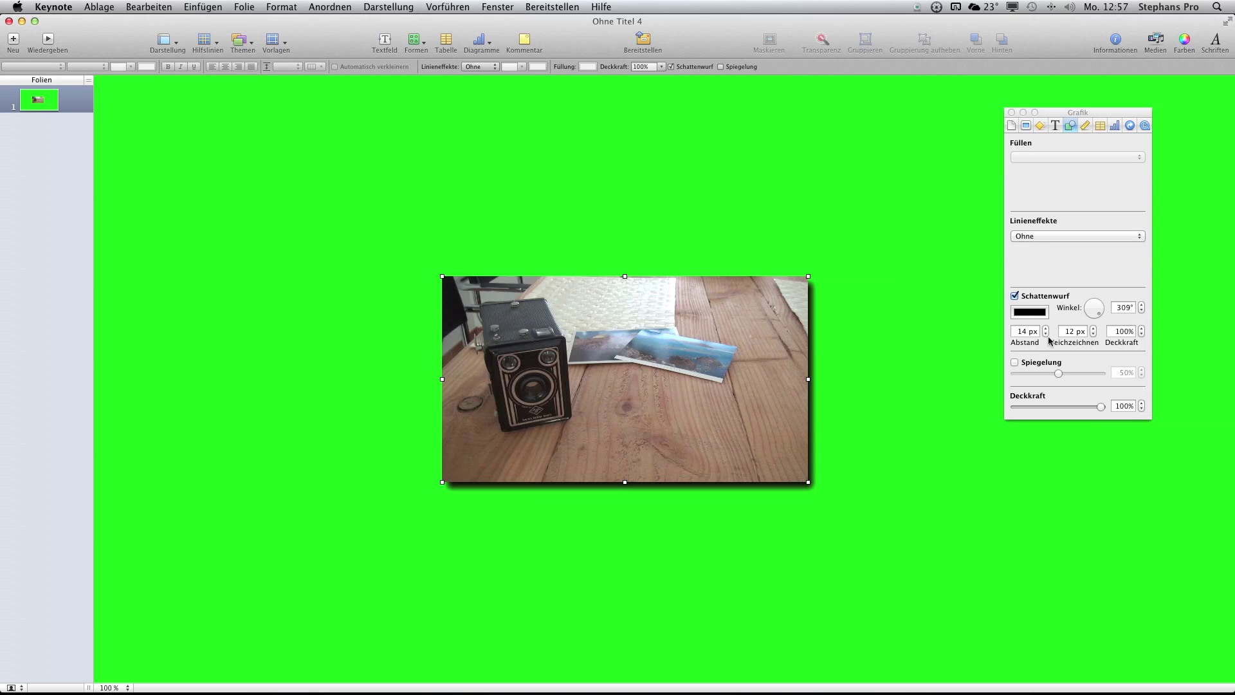
{"action": "left_click_drag", "start_coordinate": [1093, 334], "coordinate": [1093, 334]}
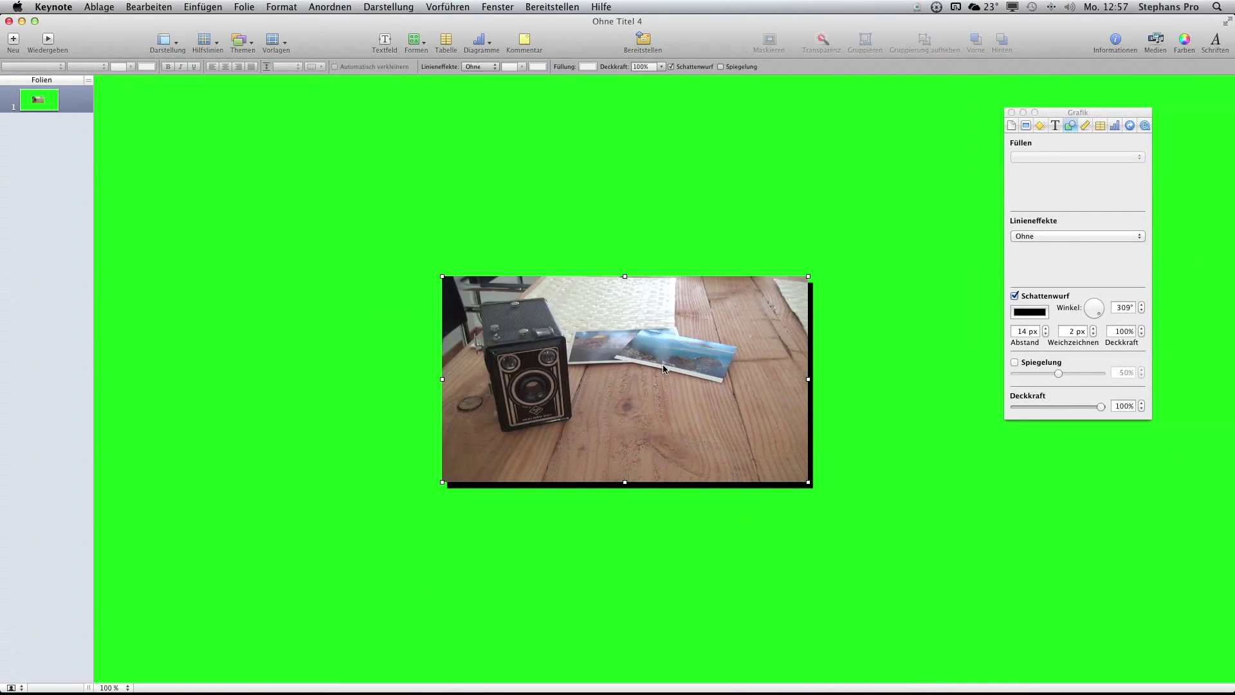
{"action": "left_click_drag", "start_coordinate": [664, 369], "coordinate": [368, 200]}
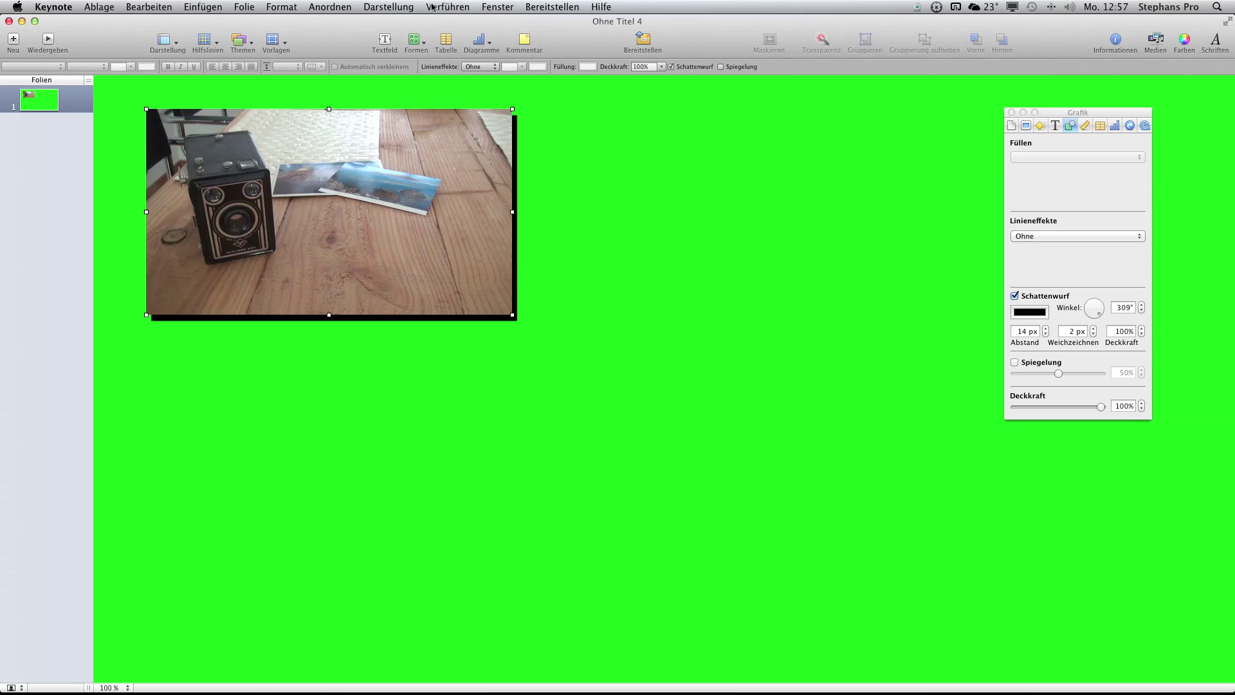
Export the slide as QuickTime to Schlagschatten/Schatten Keynotes.mov, replacing the existing file
{"action": "left_click", "coordinate": [557, 7]}
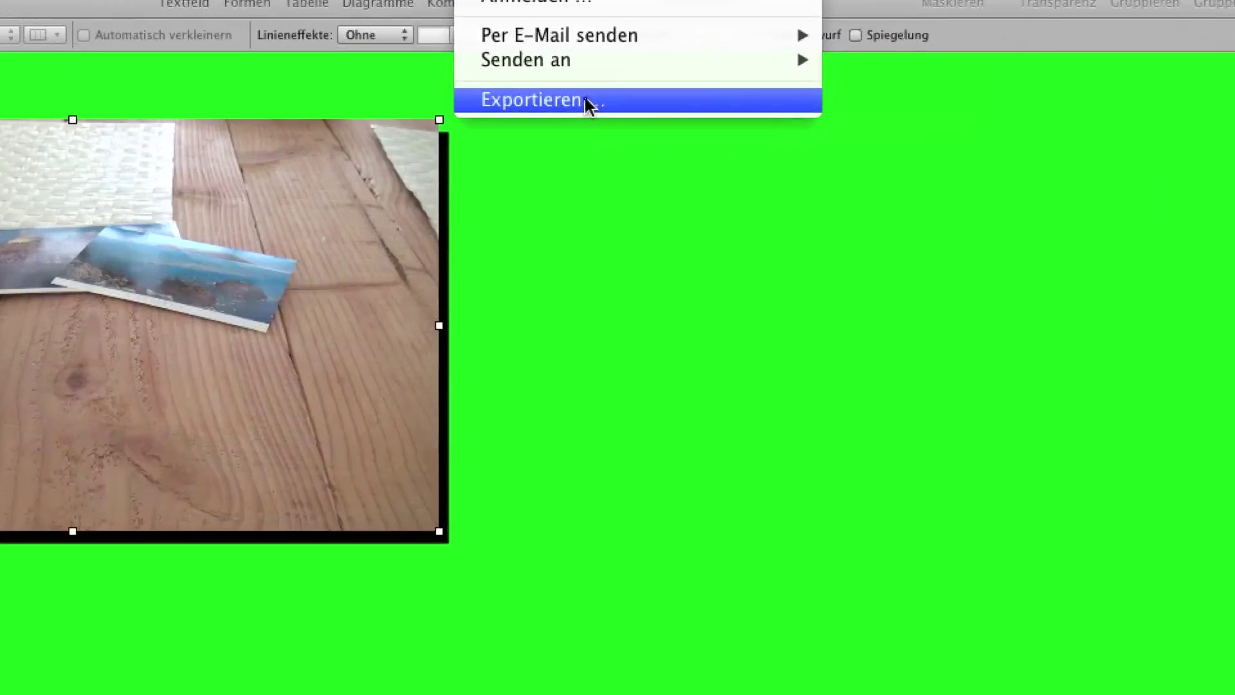
{"action": "left_click", "coordinate": [583, 99]}
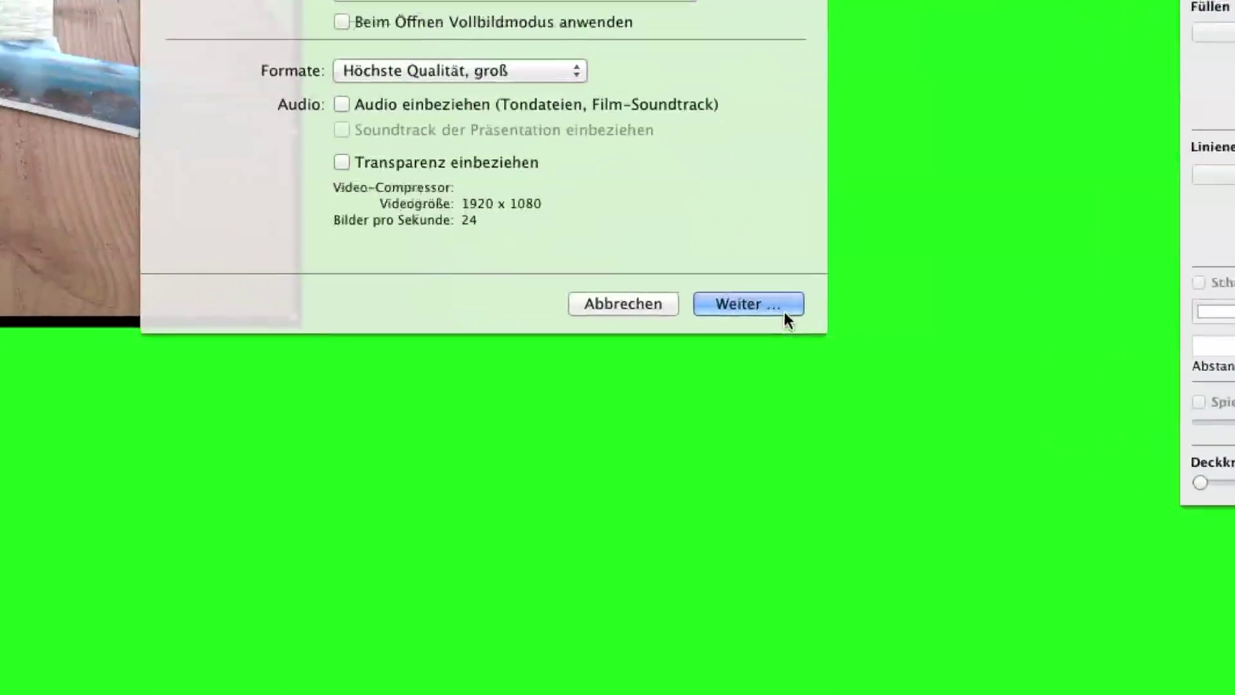
{"action": "left_click", "coordinate": [978, 522]}
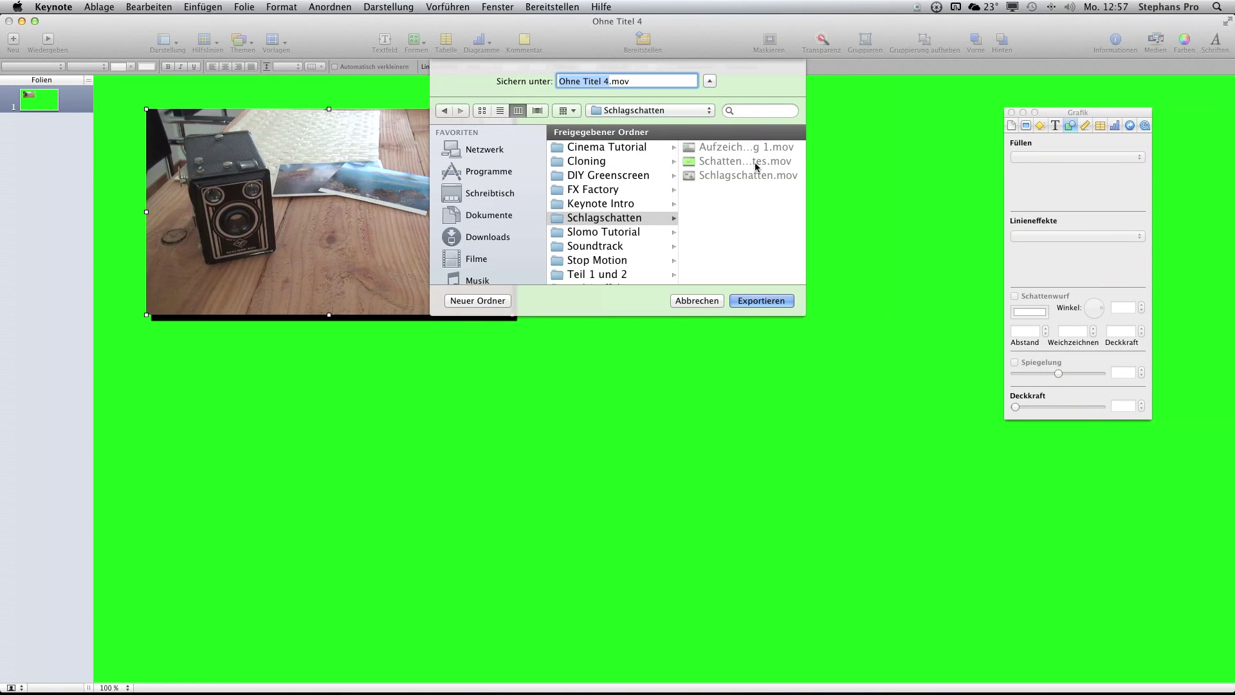
{"action": "left_click", "coordinate": [756, 165]}
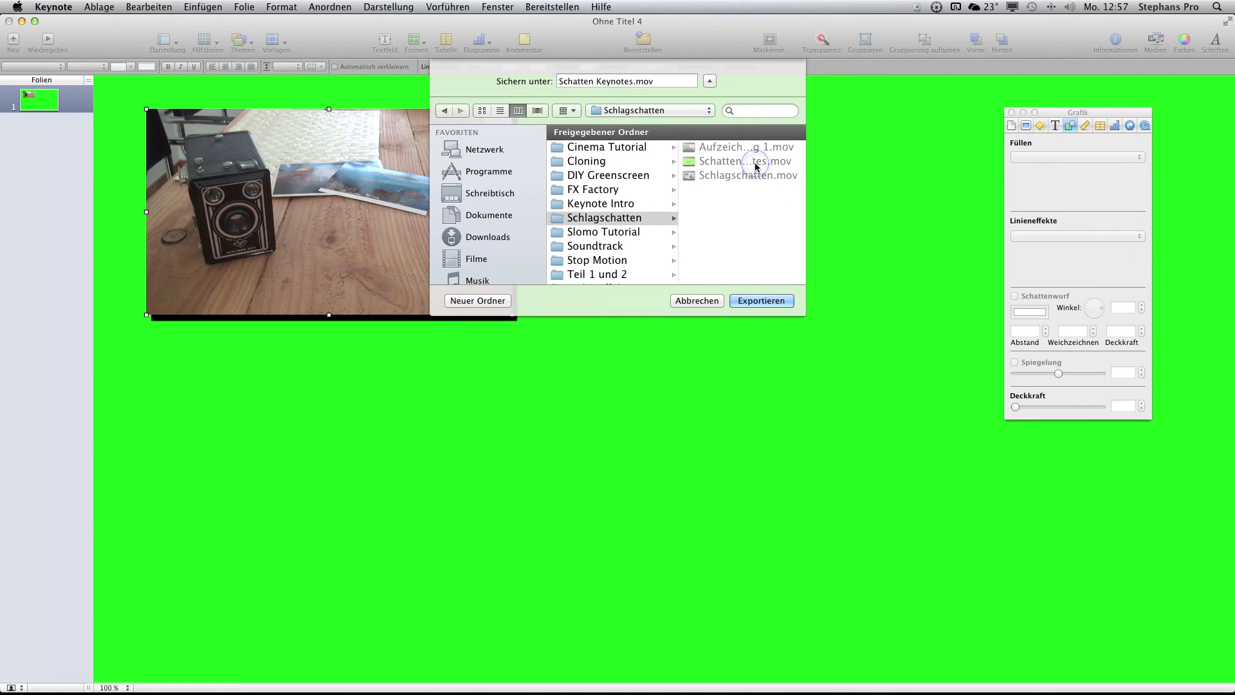
{"action": "left_click", "coordinate": [761, 300]}
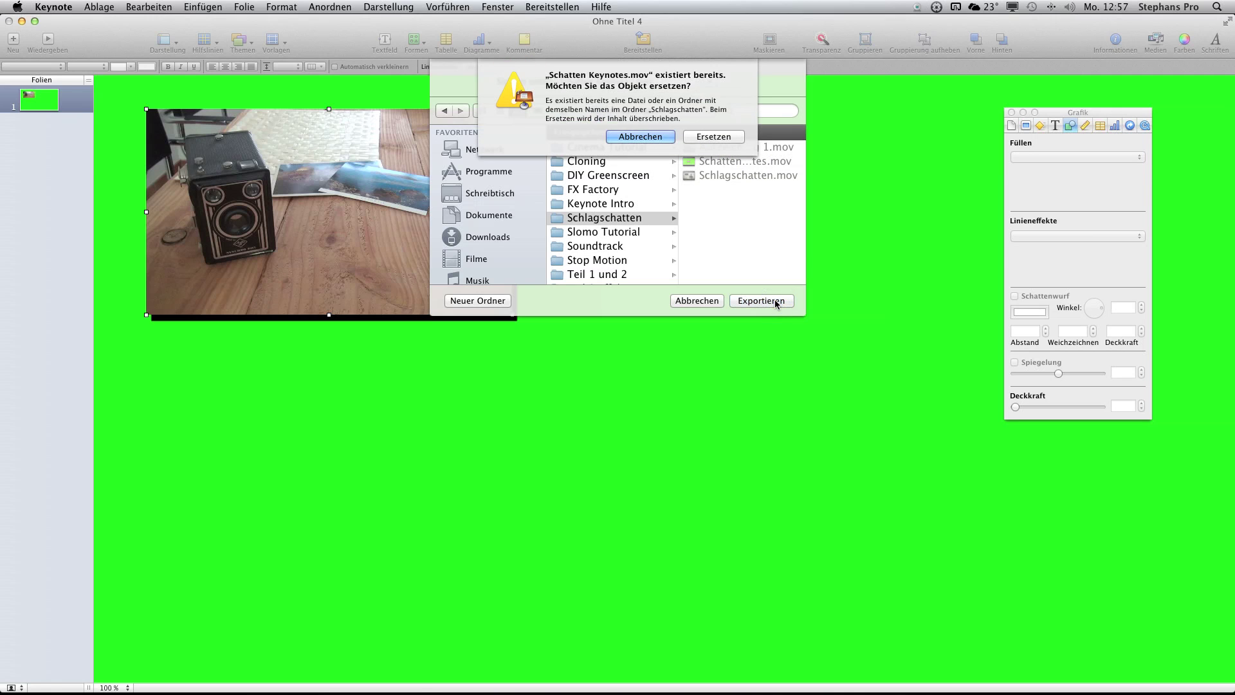
{"action": "left_click", "coordinate": [735, 132]}
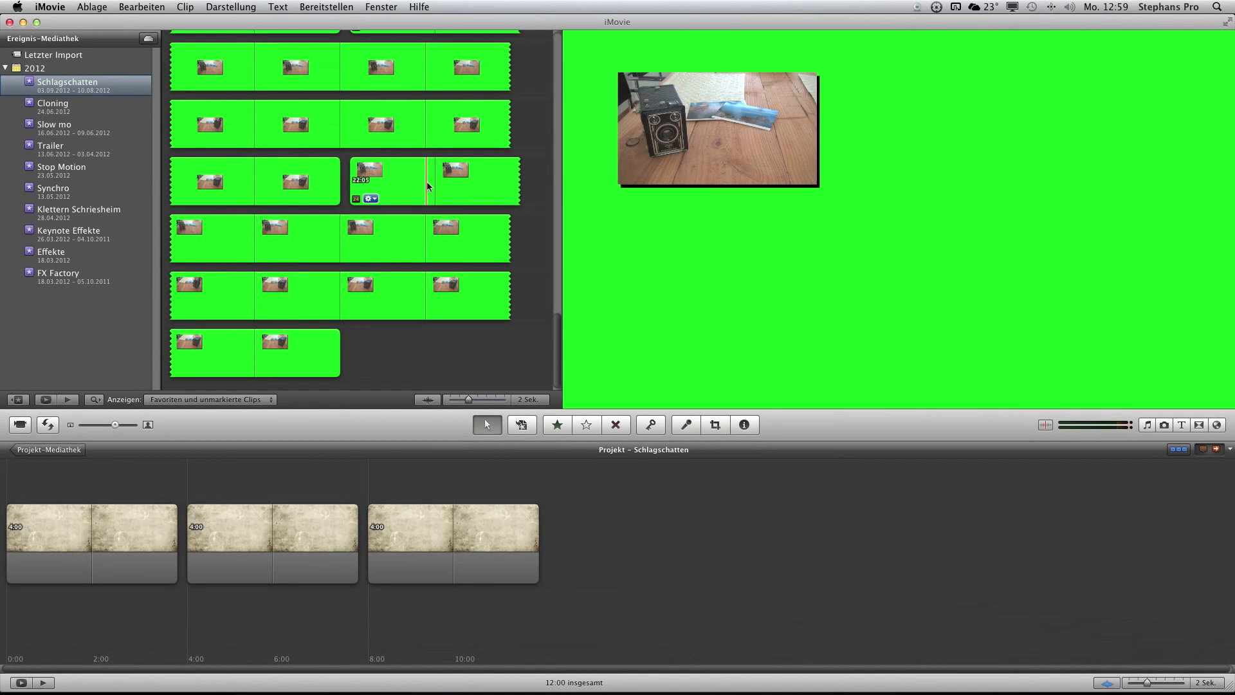
Drop a marked range of the green camera clip onto the first 4:00 paper background, undoing a misplaced try
{"action": "left_click_drag", "start_coordinate": [407, 185], "coordinate": [251, 298]}
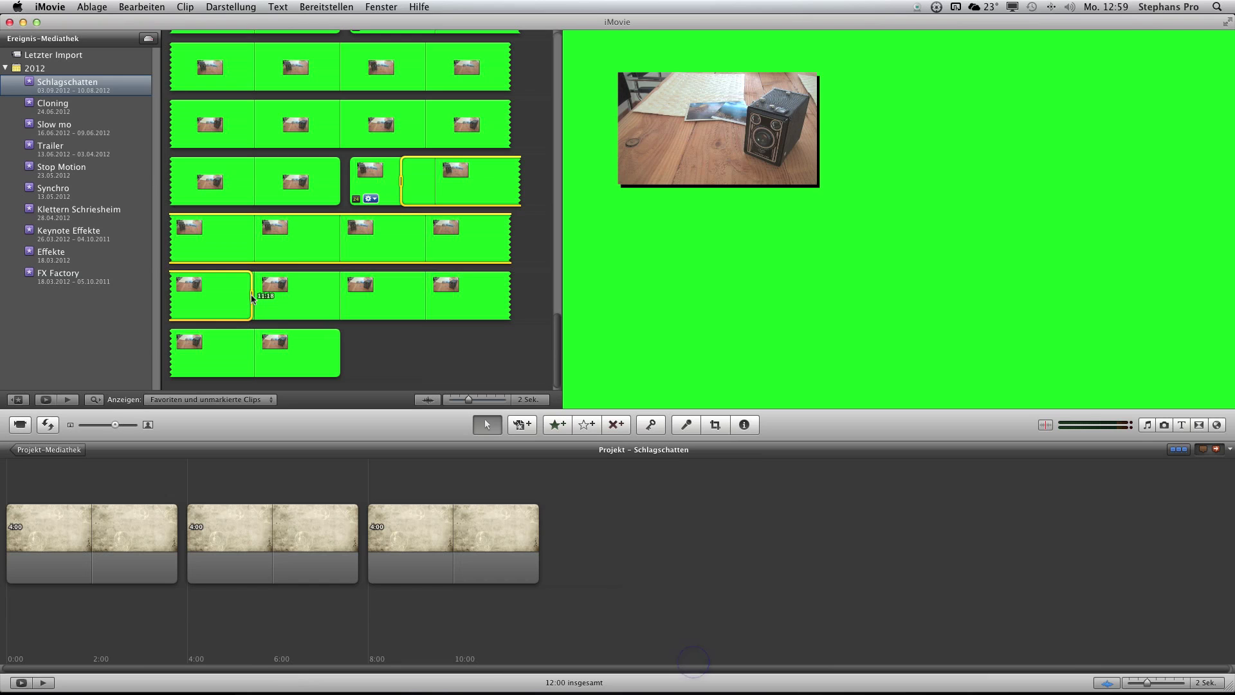
{"action": "left_click_drag", "start_coordinate": [443, 176], "coordinate": [4, 533]}
{"action": "mouse_move", "coordinate": [23, 526]}
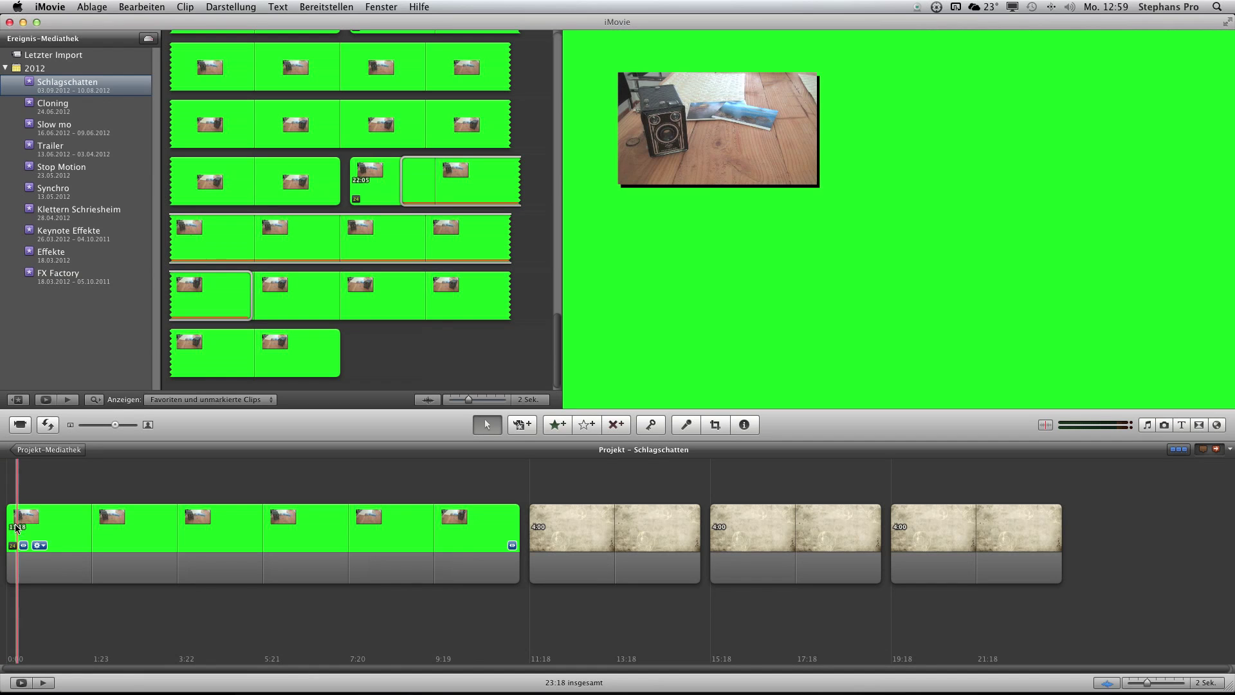
{"action": "key", "text": "super+z"}
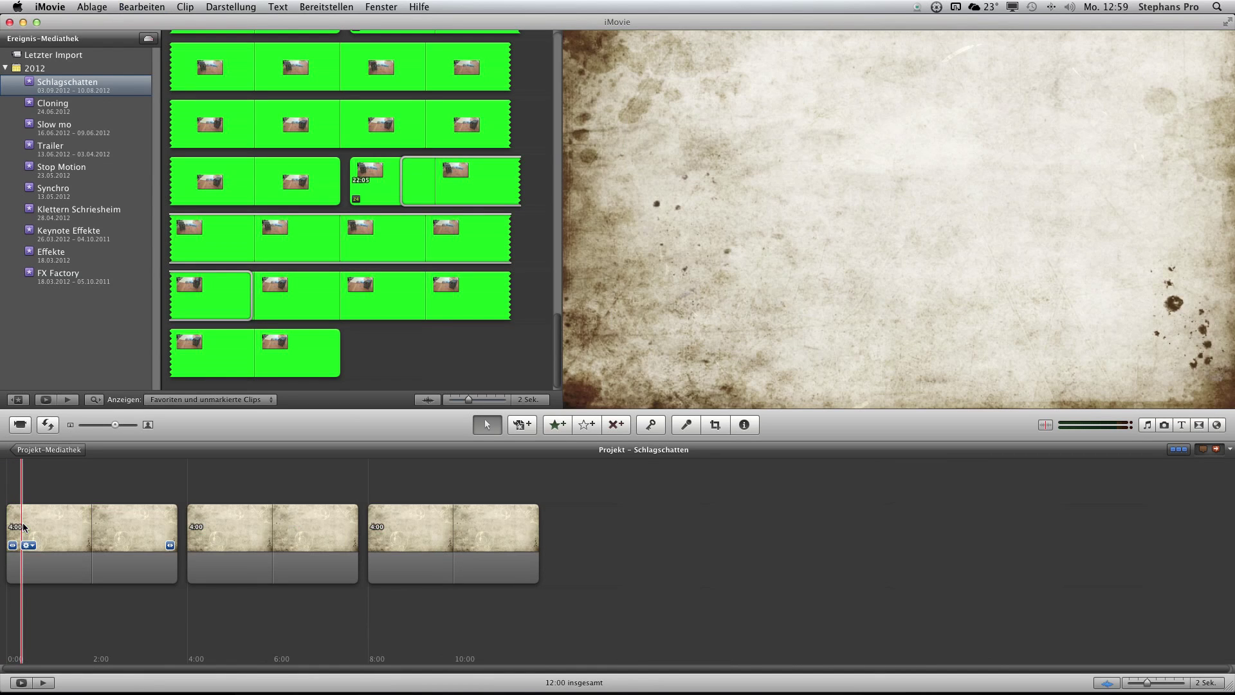
{"action": "left_click_drag", "start_coordinate": [488, 191], "coordinate": [16, 548]}
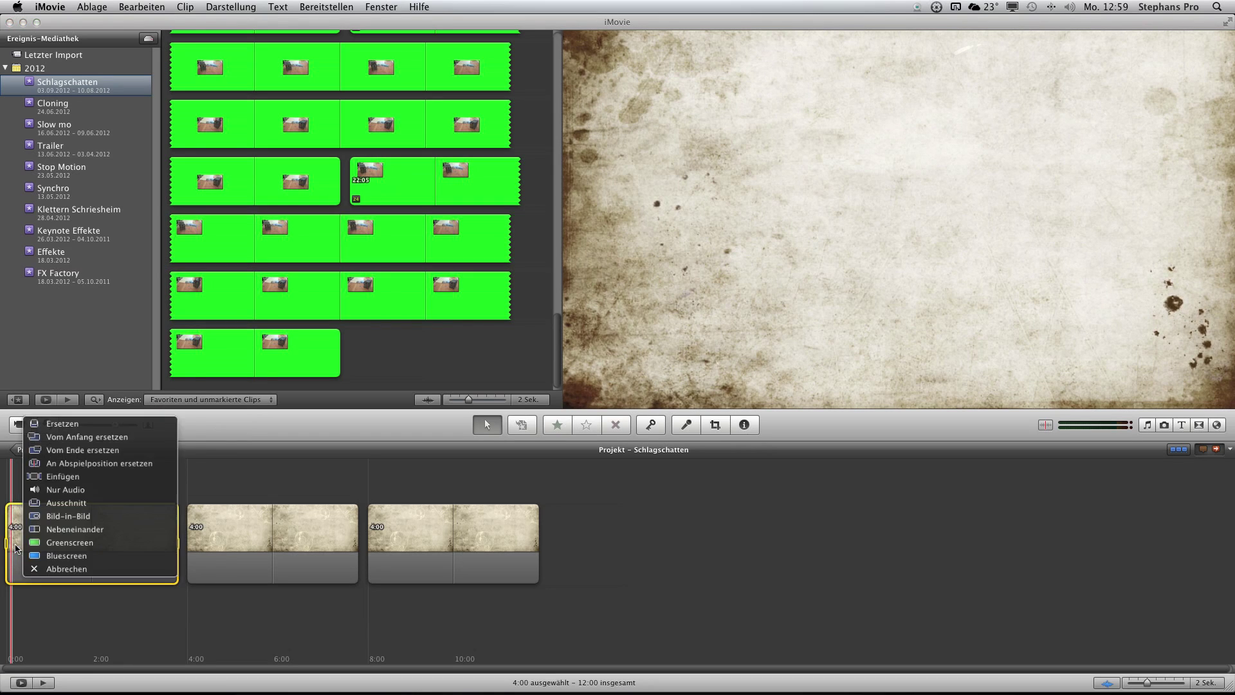
Apply Greenscreen to the camera clip and align the overlay with the project start
{"action": "left_click", "coordinate": [77, 547]}
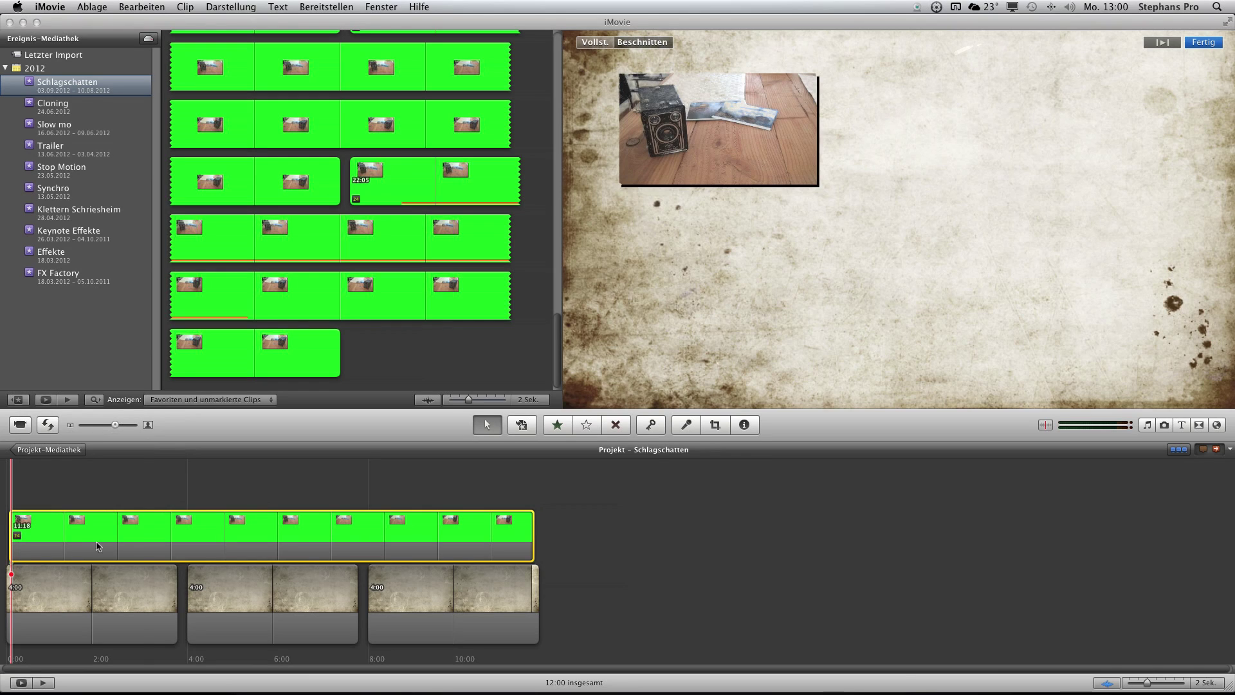
{"action": "left_click_drag", "start_coordinate": [139, 541], "coordinate": [126, 541]}
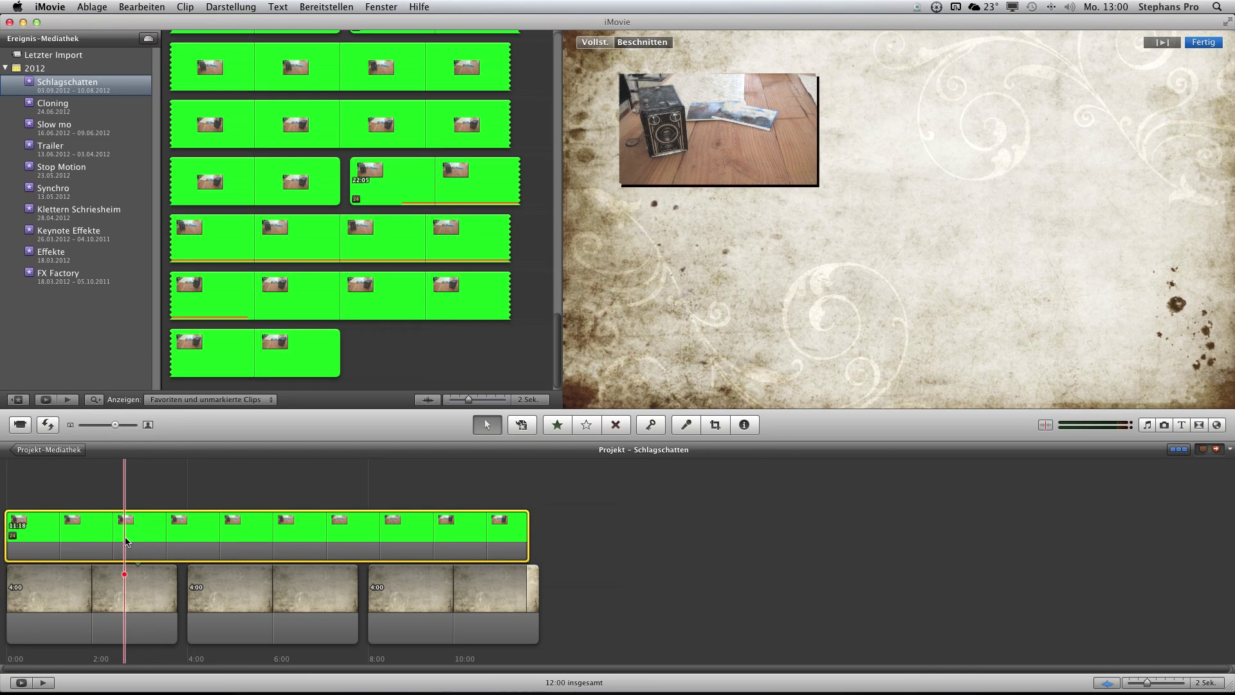
{"action": "left_click", "coordinate": [19, 493]}
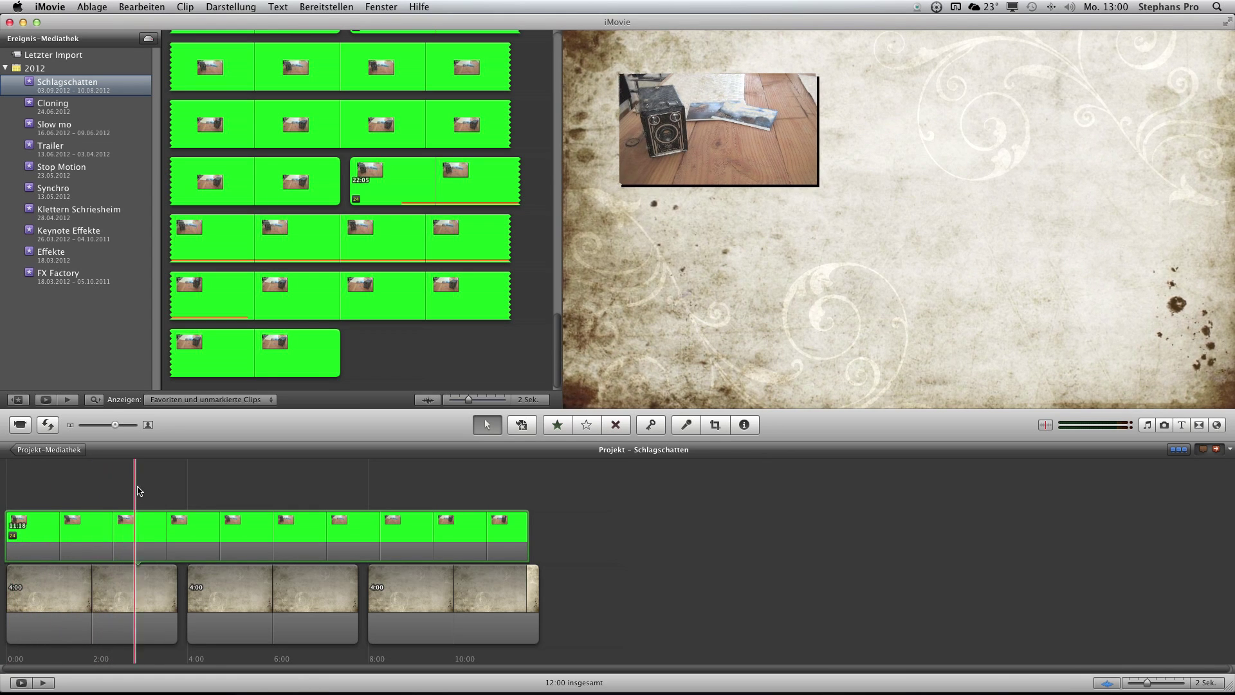
{"action": "left_click", "coordinate": [149, 525]}
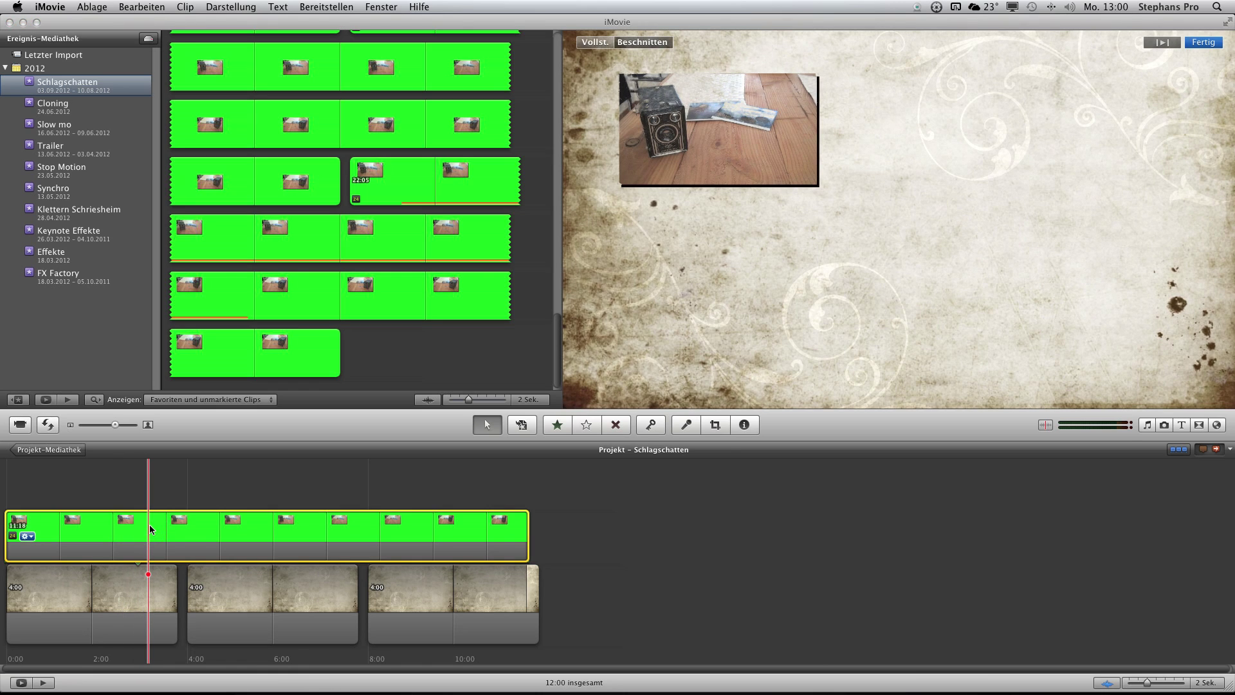
Colour-correct the camera overlay: red 113 %, green 75 %, blue 113 %, exposure 103 %
{"action": "double_click", "coordinate": [149, 524]}
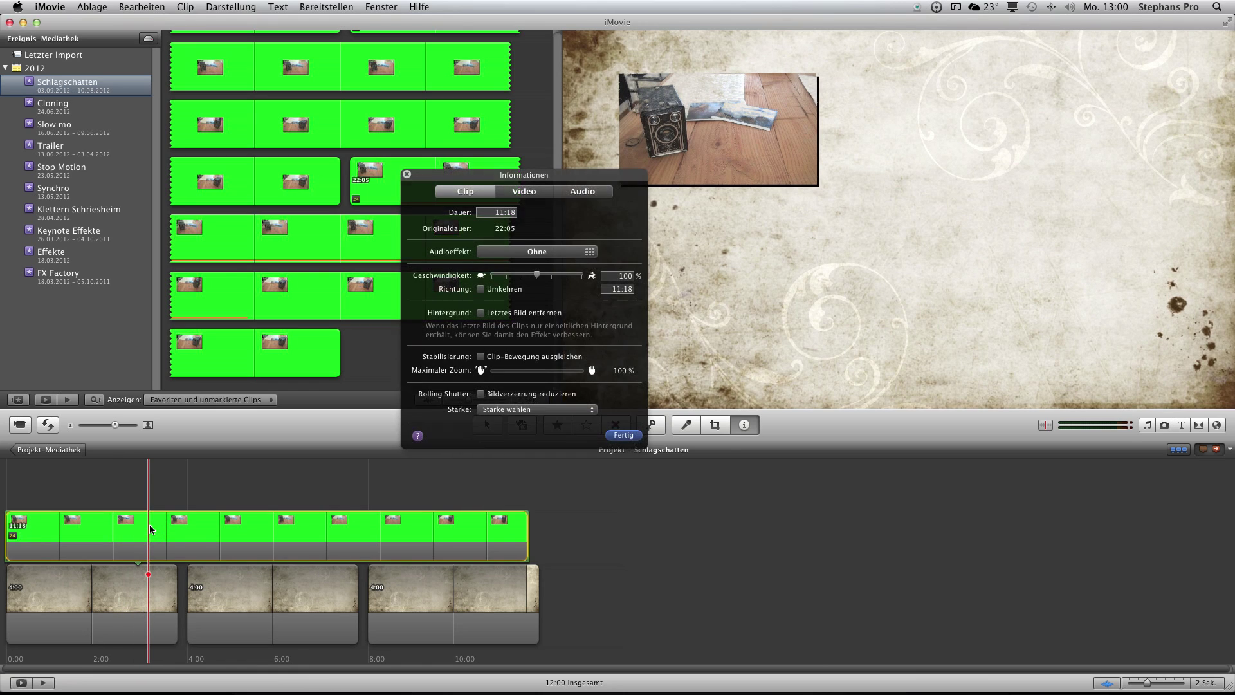
{"action": "left_click", "coordinate": [525, 191]}
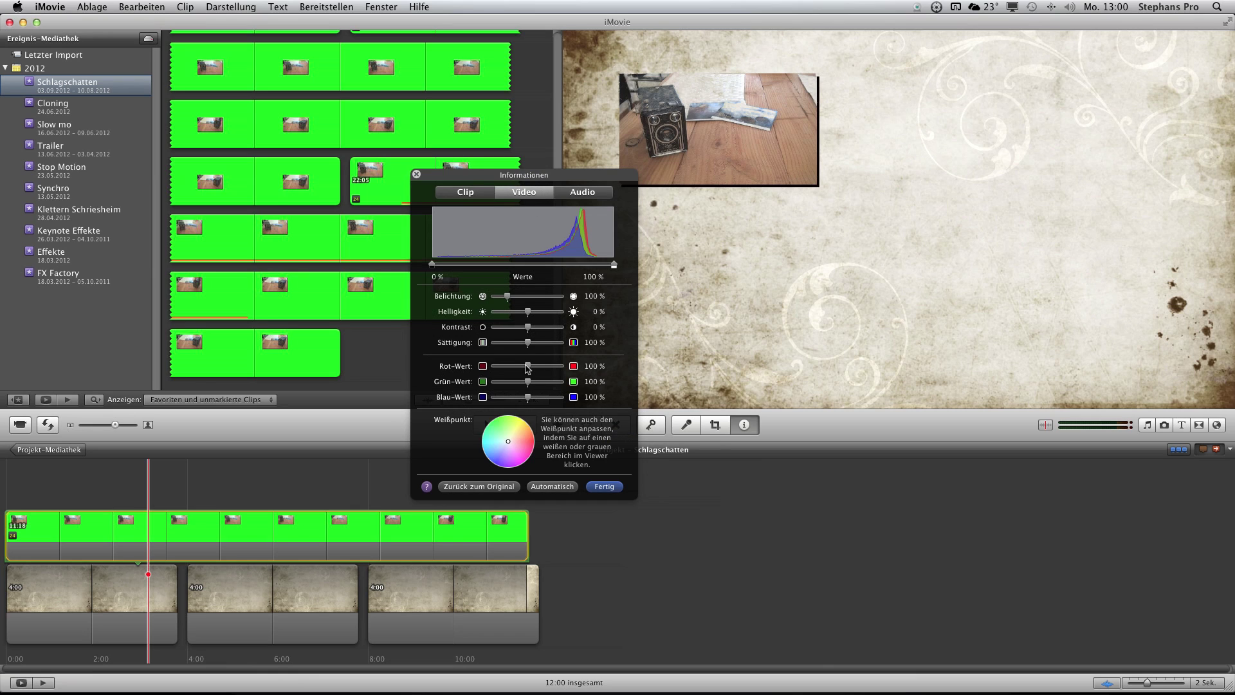
{"action": "left_click_drag", "start_coordinate": [528, 368], "coordinate": [533, 370]}
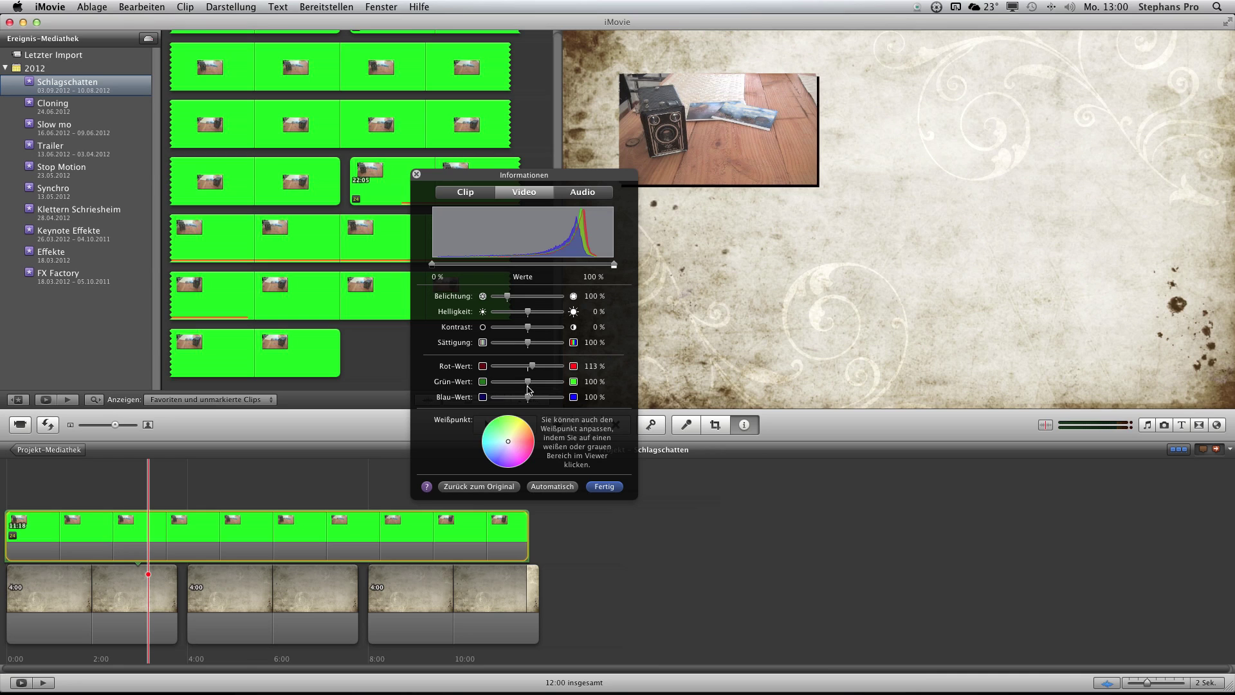
{"action": "left_click_drag", "start_coordinate": [528, 383], "coordinate": [520, 387]}
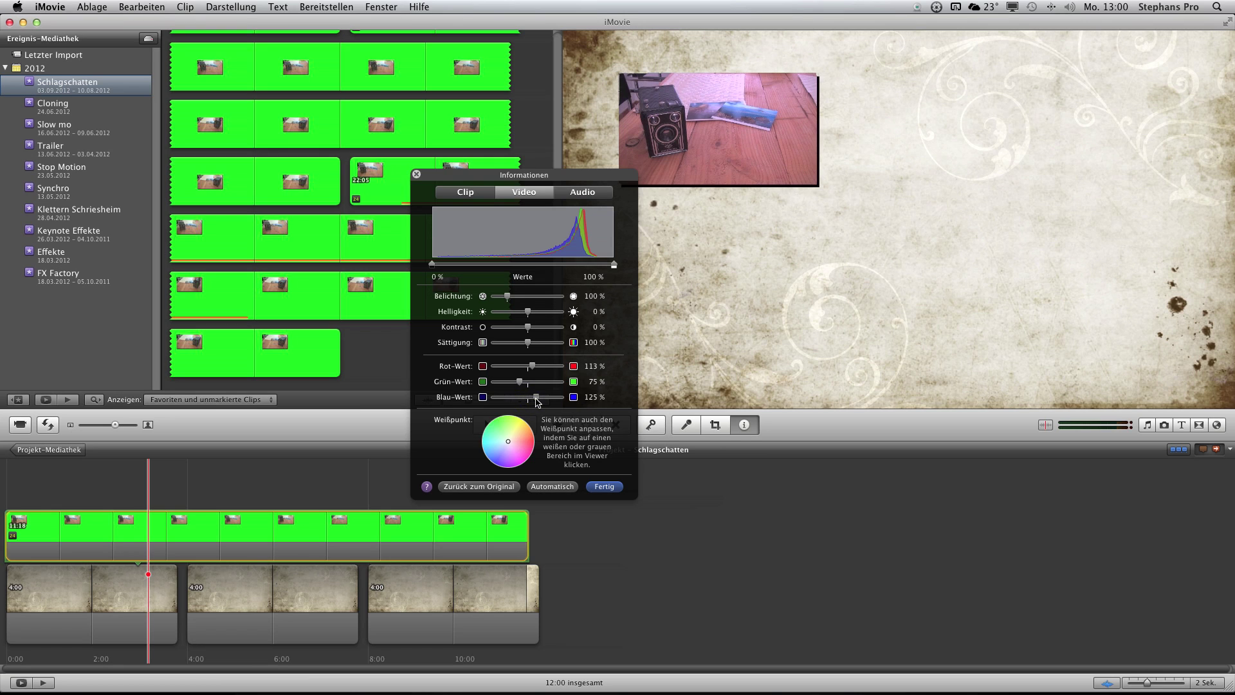
{"action": "left_click_drag", "start_coordinate": [537, 399], "coordinate": [533, 402]}
{"action": "left_click_drag", "start_coordinate": [508, 297], "coordinate": [524, 314]}
Confirm the video adjustments with Fertig and play back the keyed photo inset over the paper background
{"action": "left_click", "coordinate": [611, 489]}
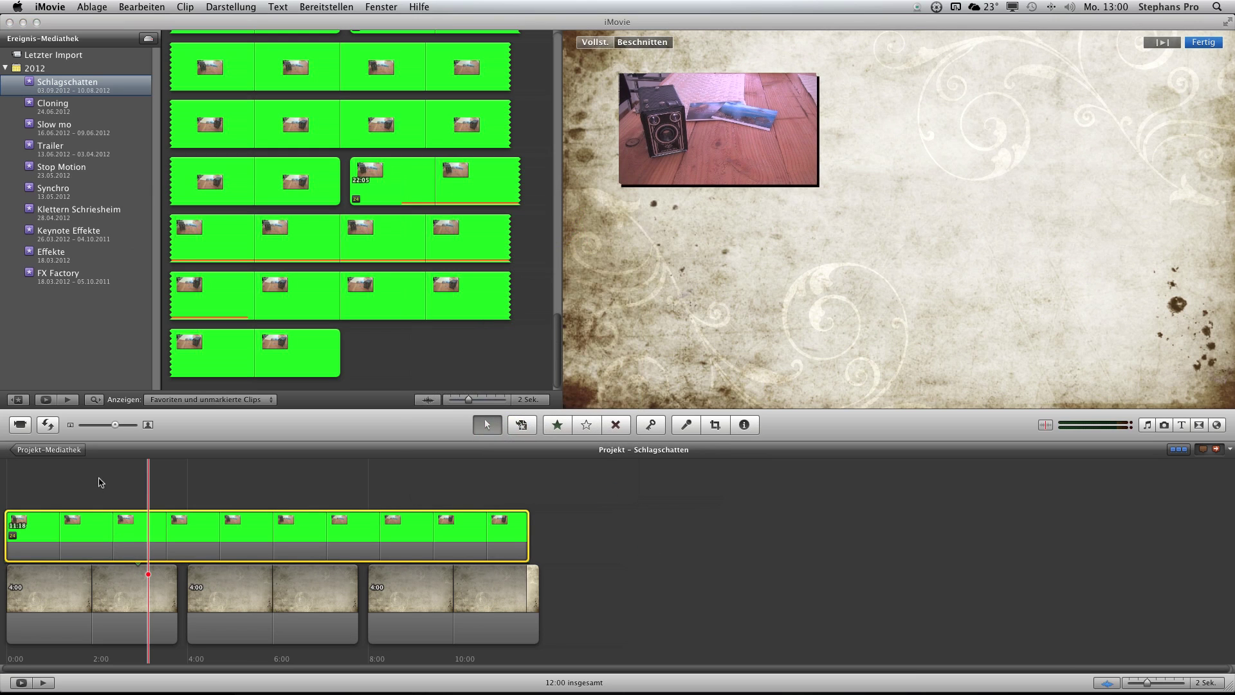
{"action": "key", "text": "space"}
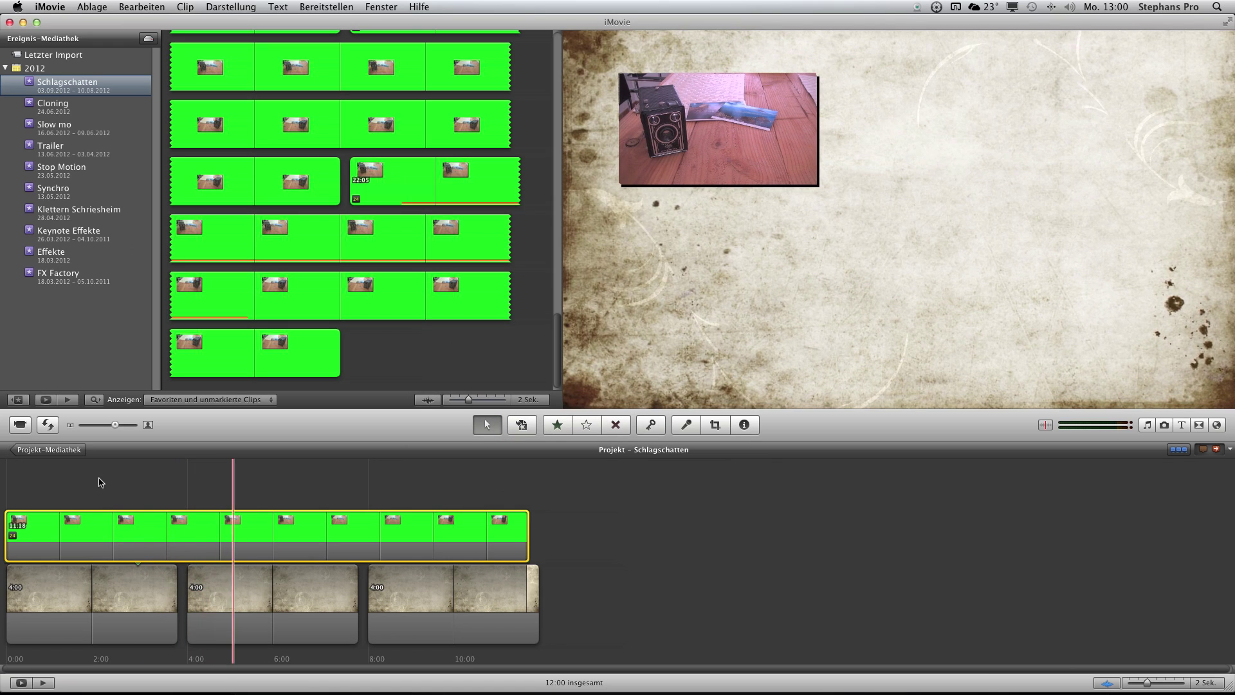